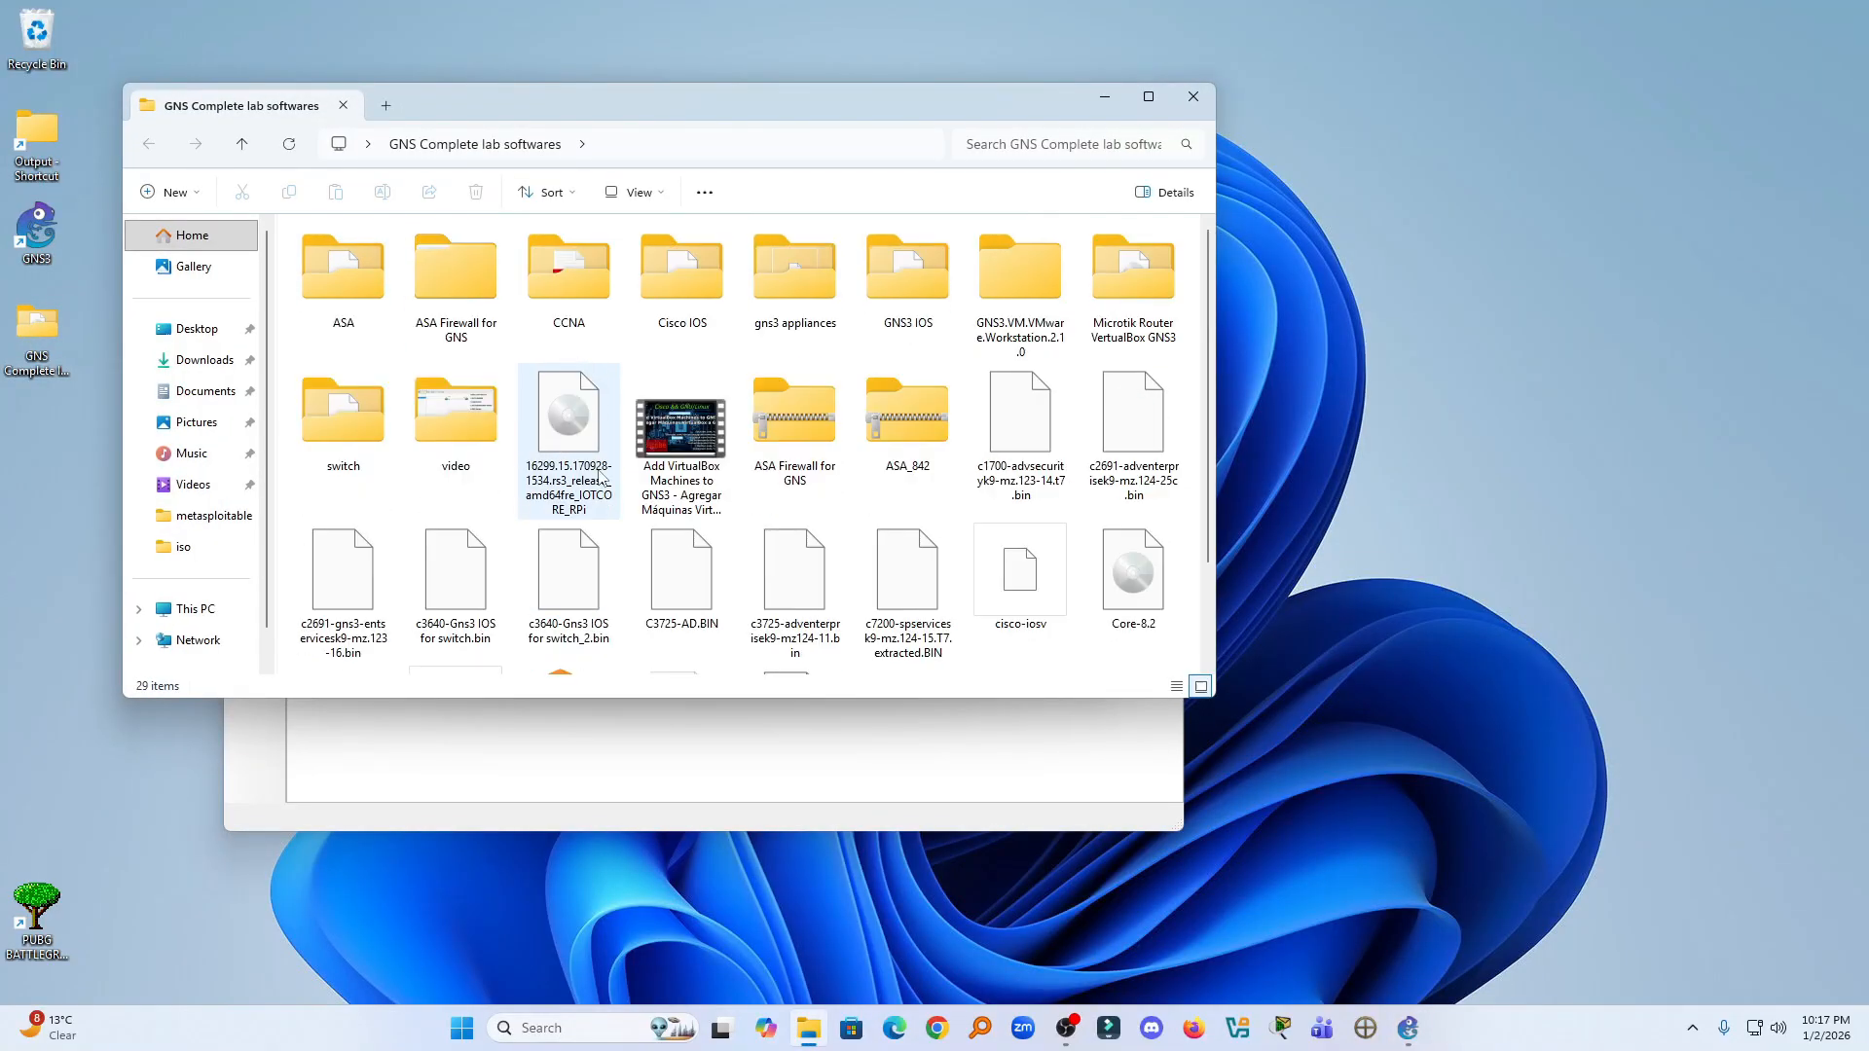
- Look through the files in the GNS Complete lab softwares folder and close it
scroll(603, 477, "down", 2)
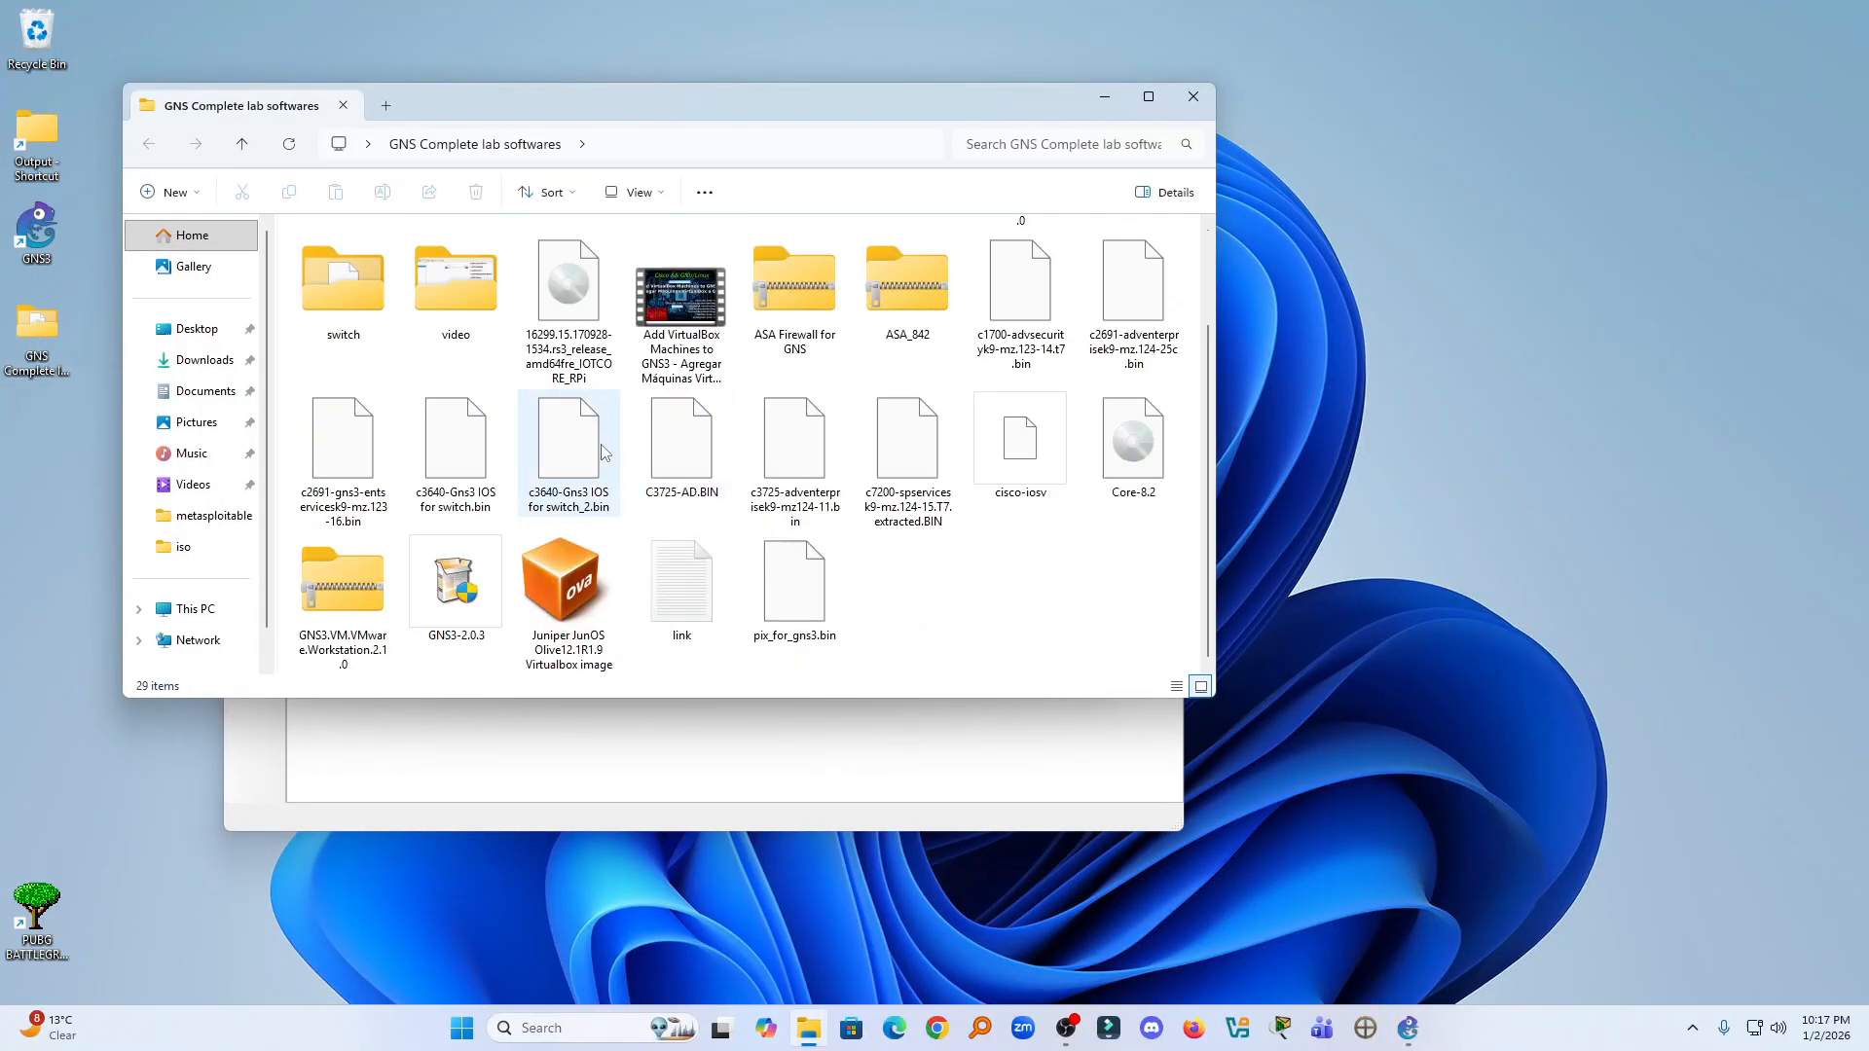
scroll(779, 458, "up", 2)
scroll(460, 437, "down", 2)
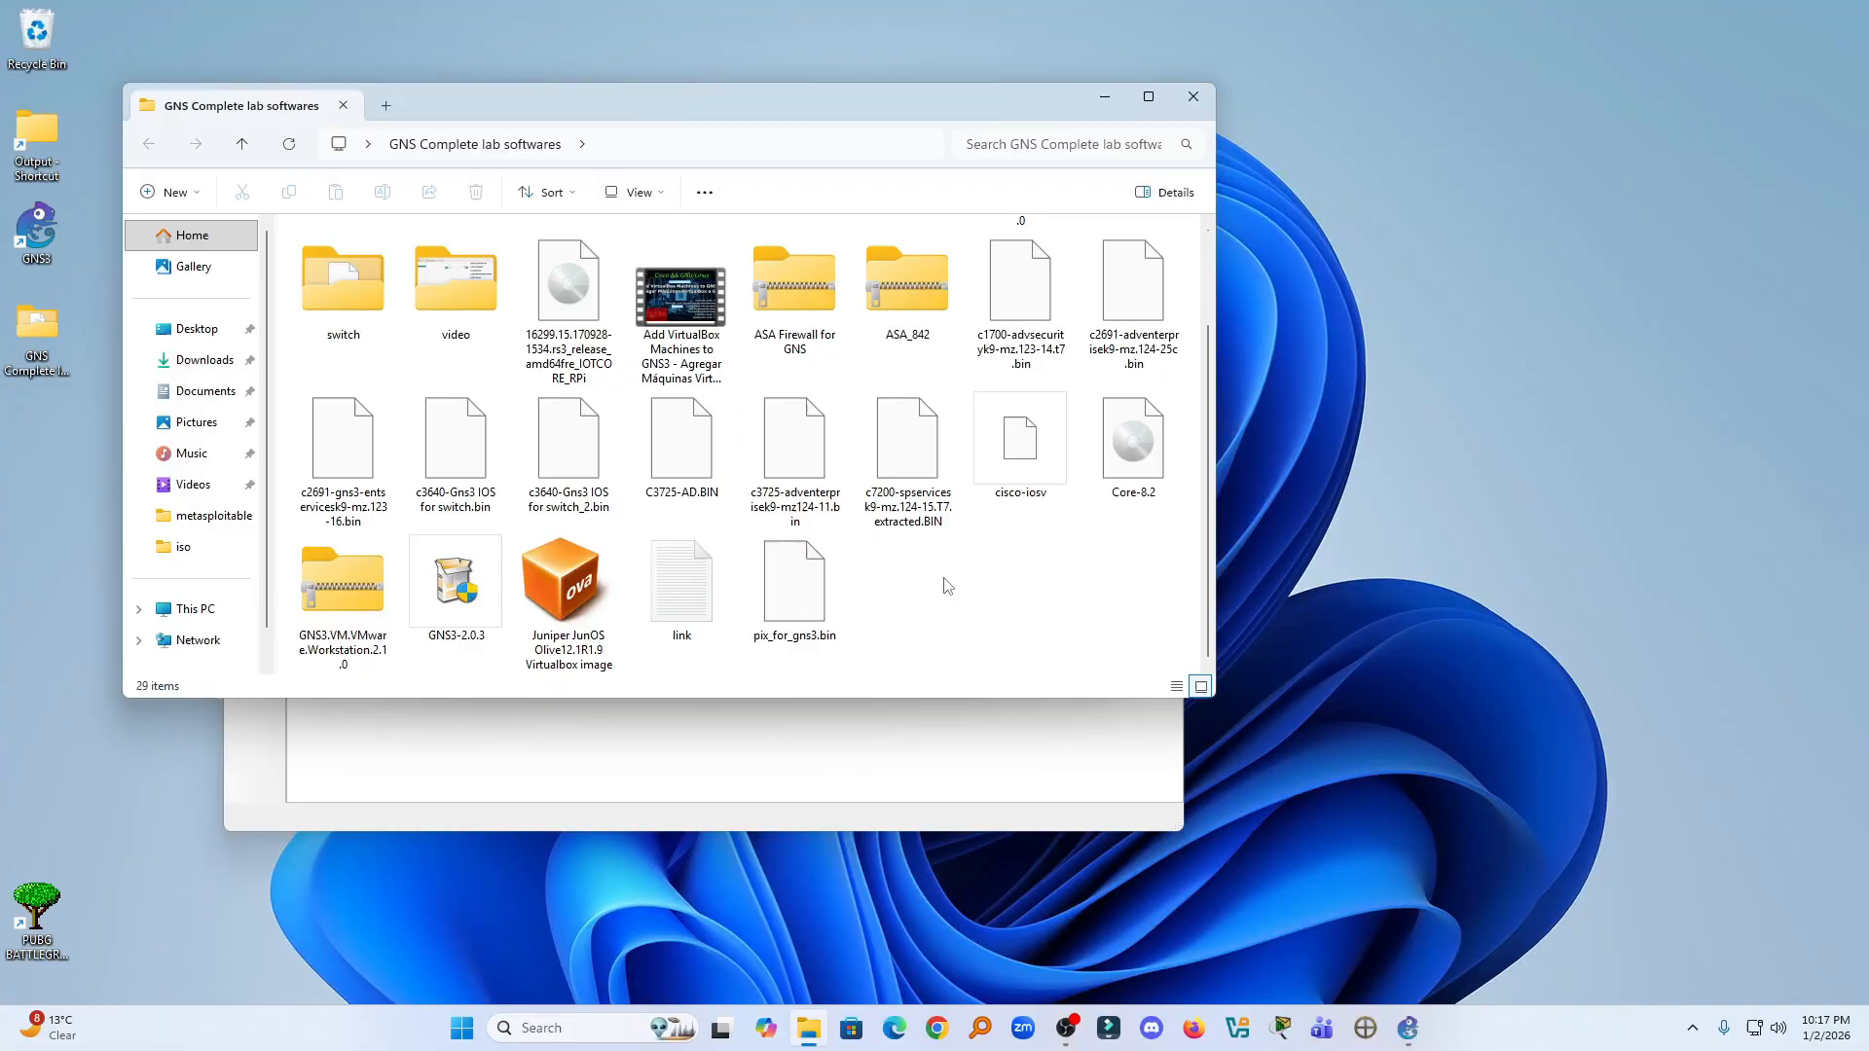
left_click(1193, 97)
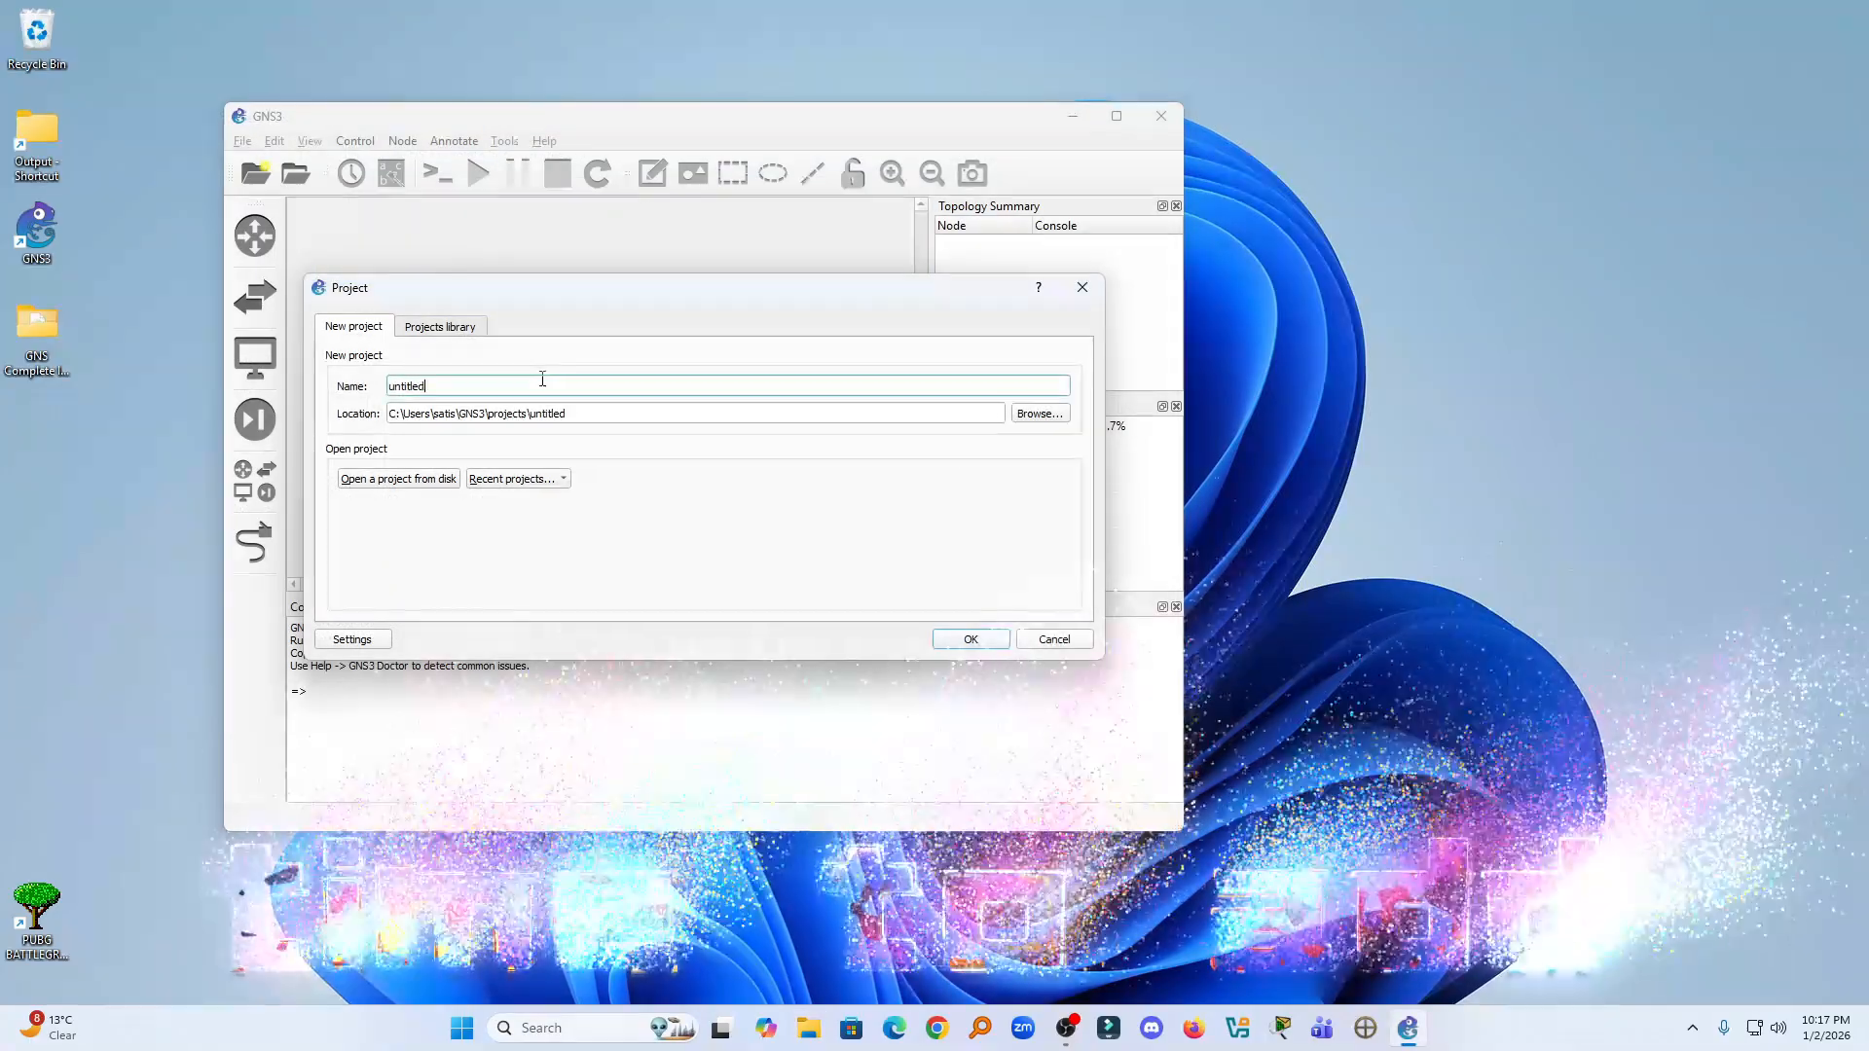
- Create a new project named "add router" and maximize the project window
left_click_drag(542, 385, 370, 387)
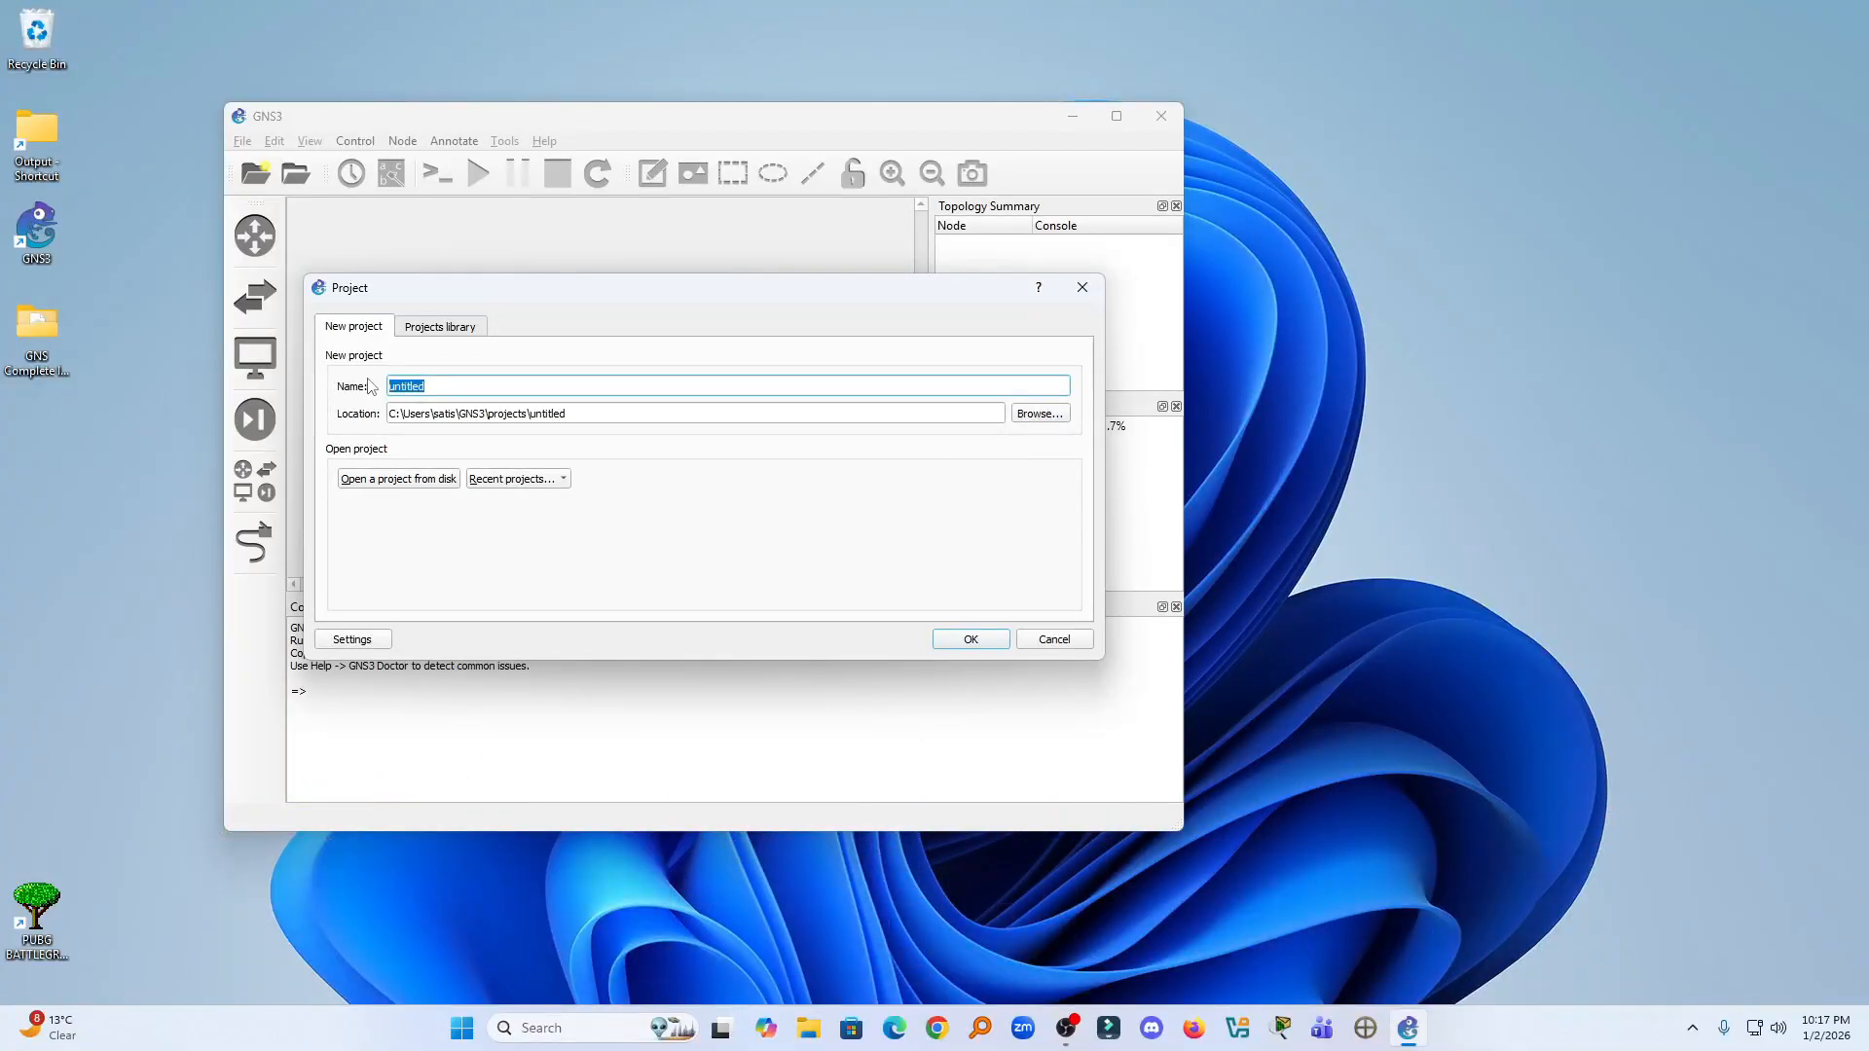
type("add router")
left_click(954, 639)
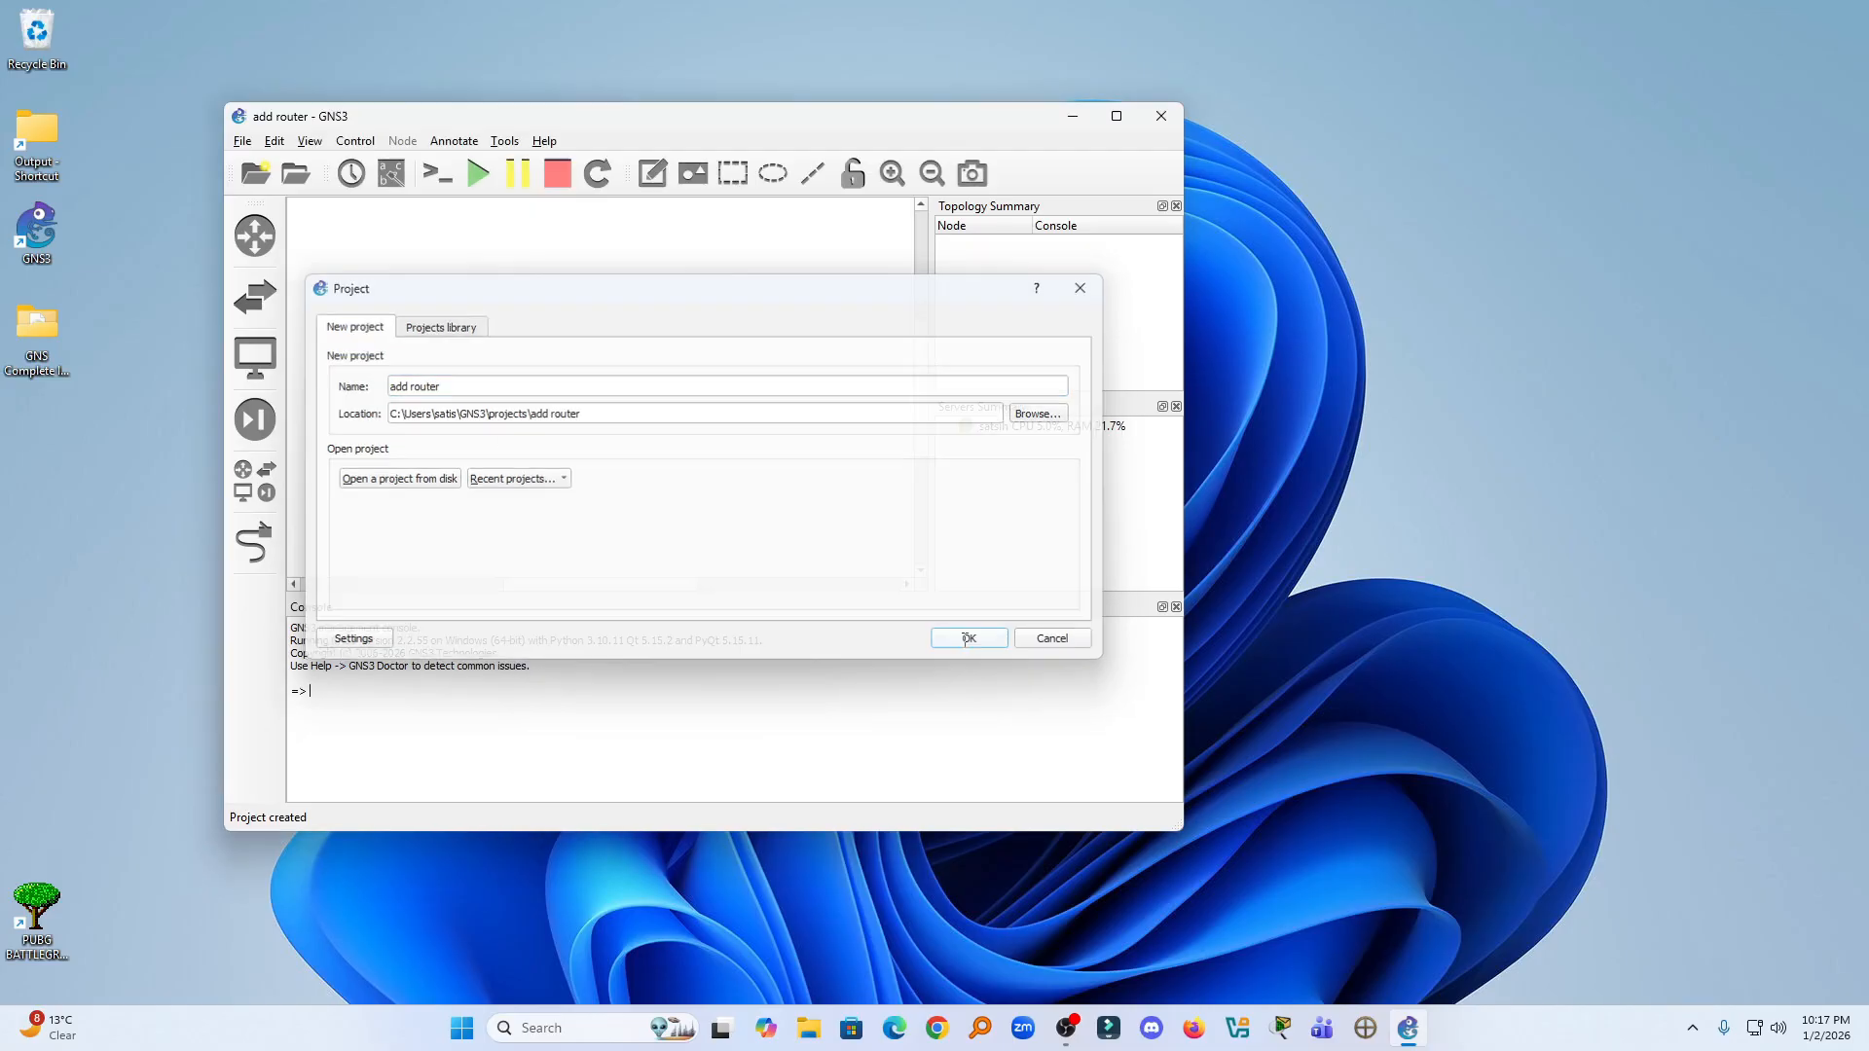
left_click(1116, 116)
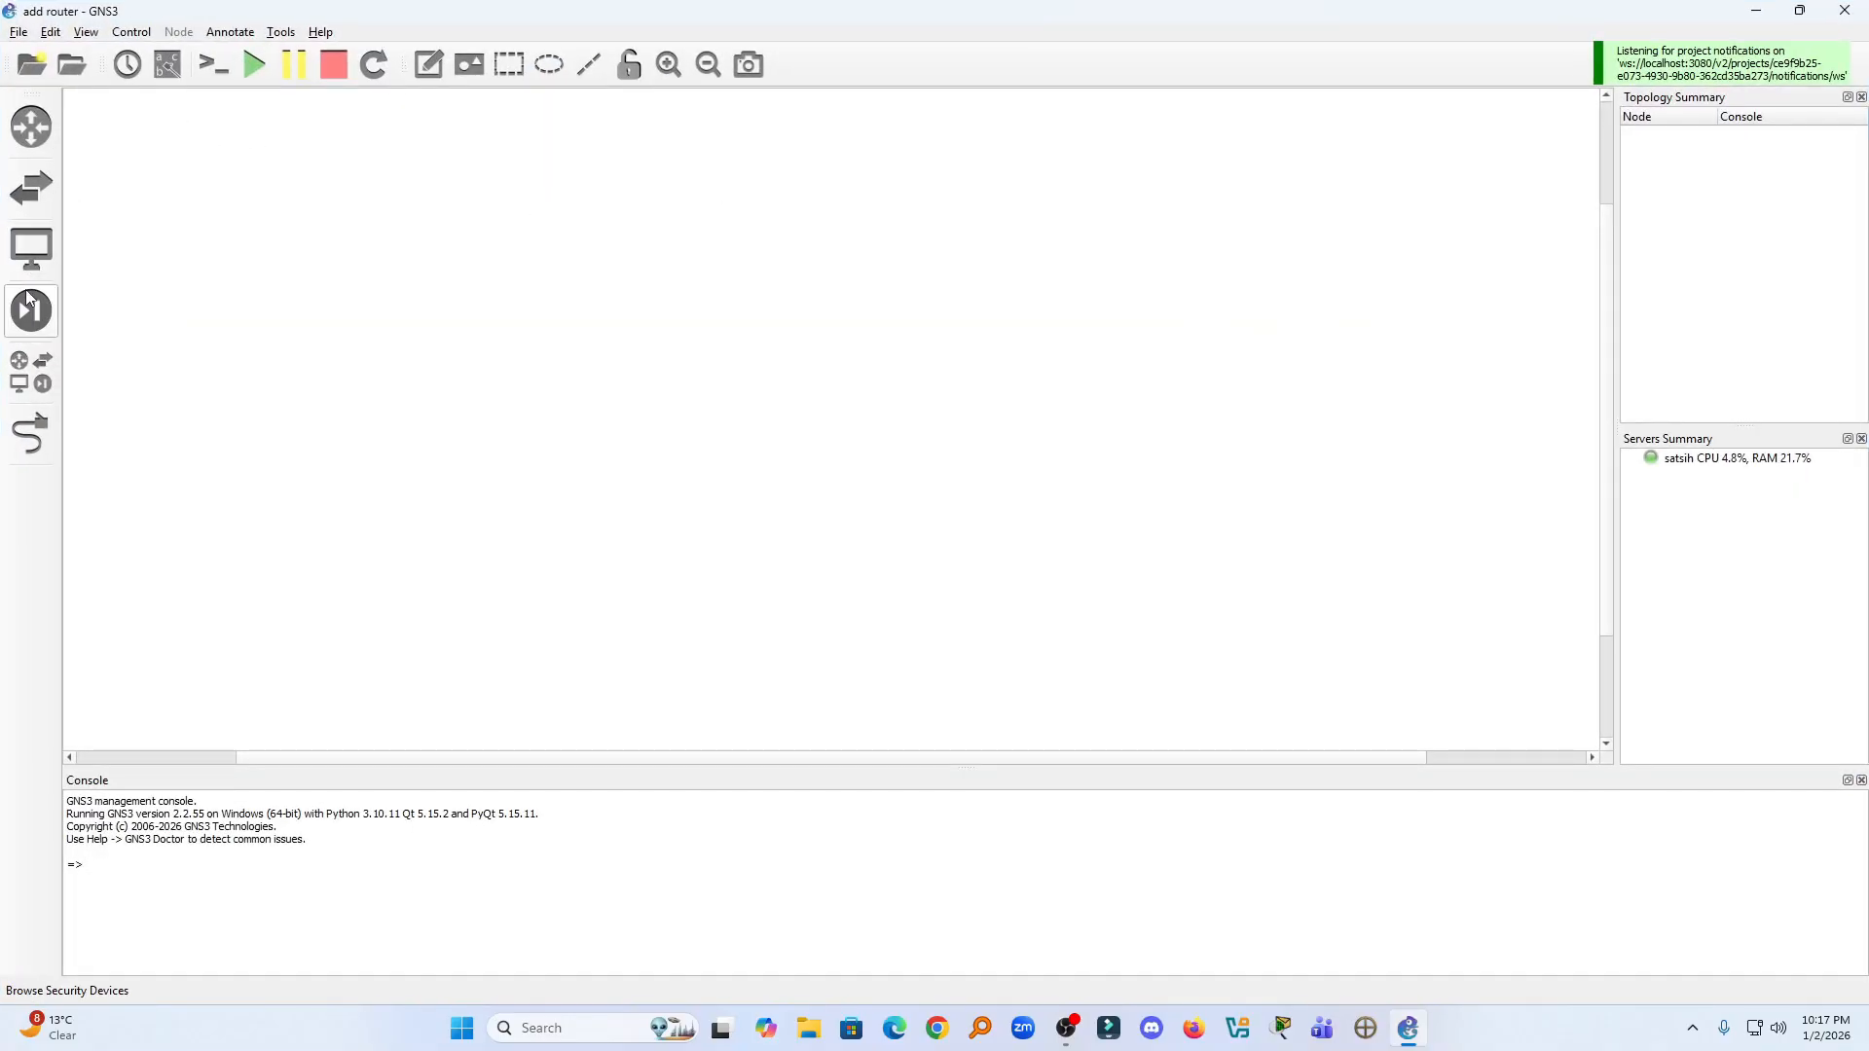
- Check the available devices and routers, and start a new Dynamips IOS router template in the preferences
left_click(31, 371)
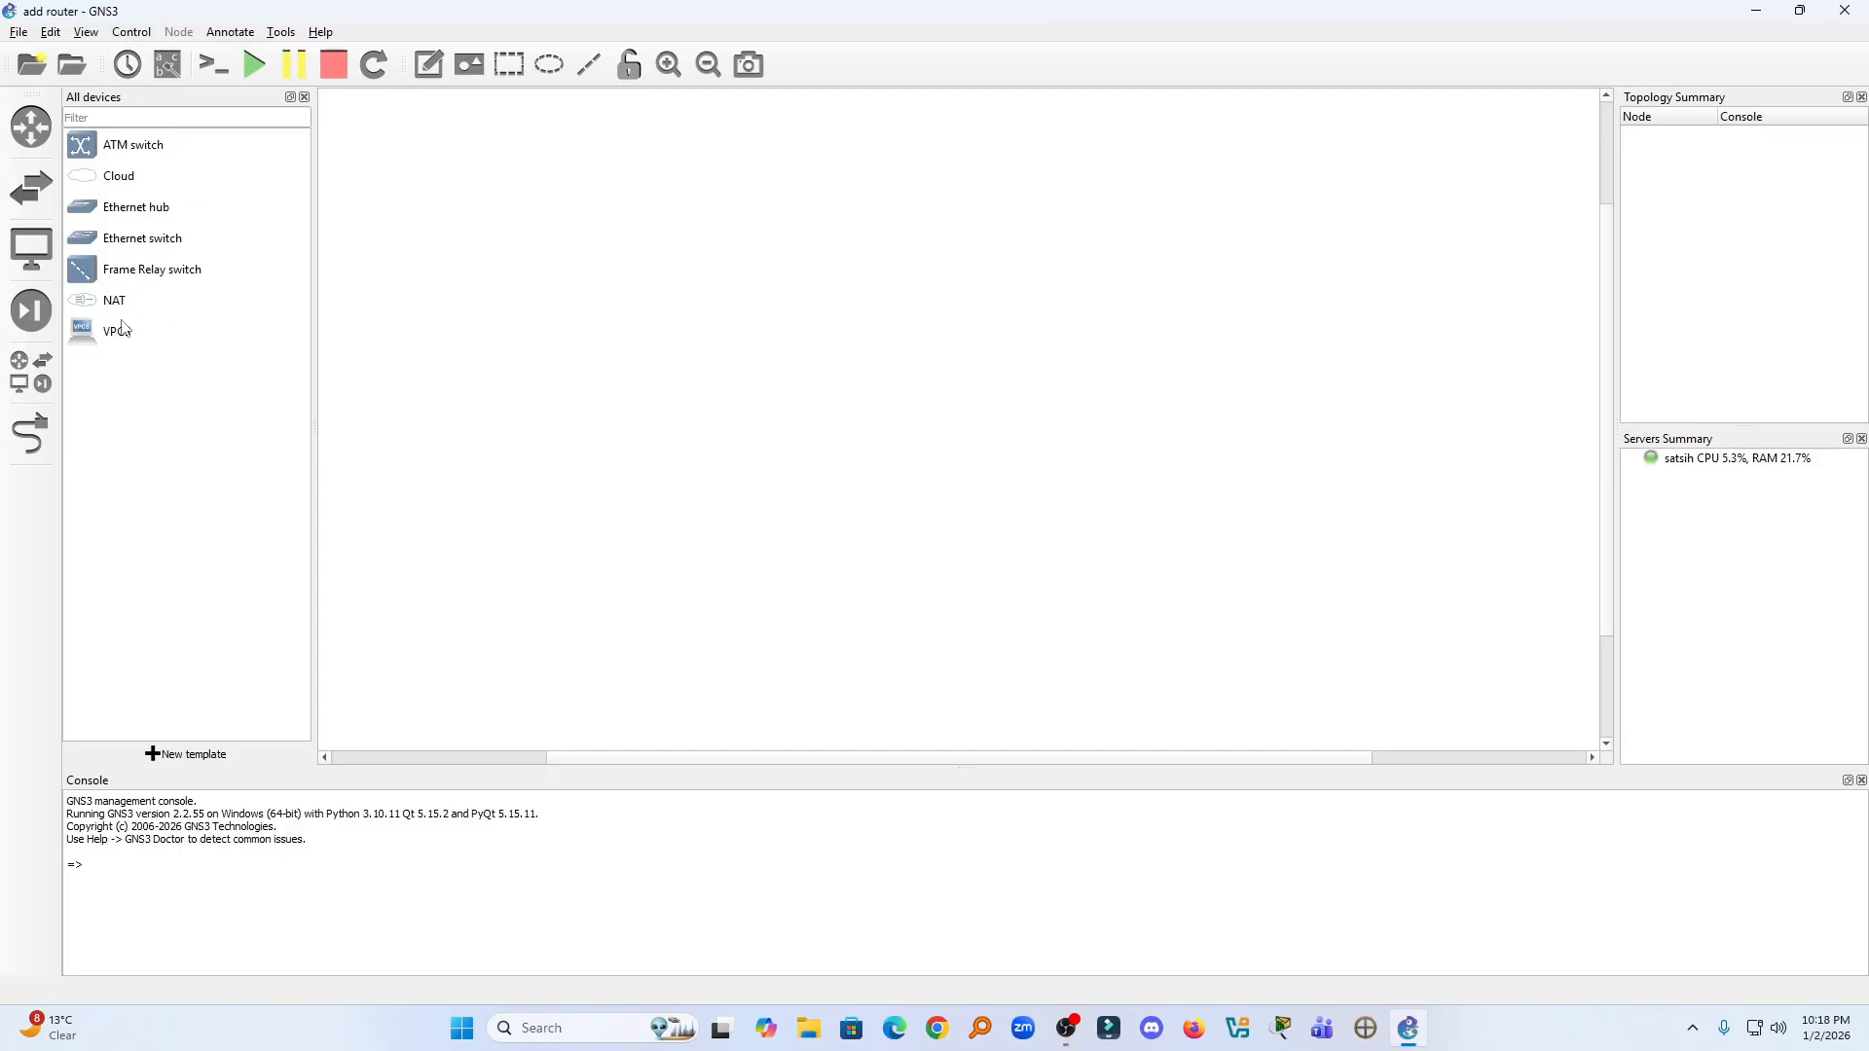
left_click(31, 128)
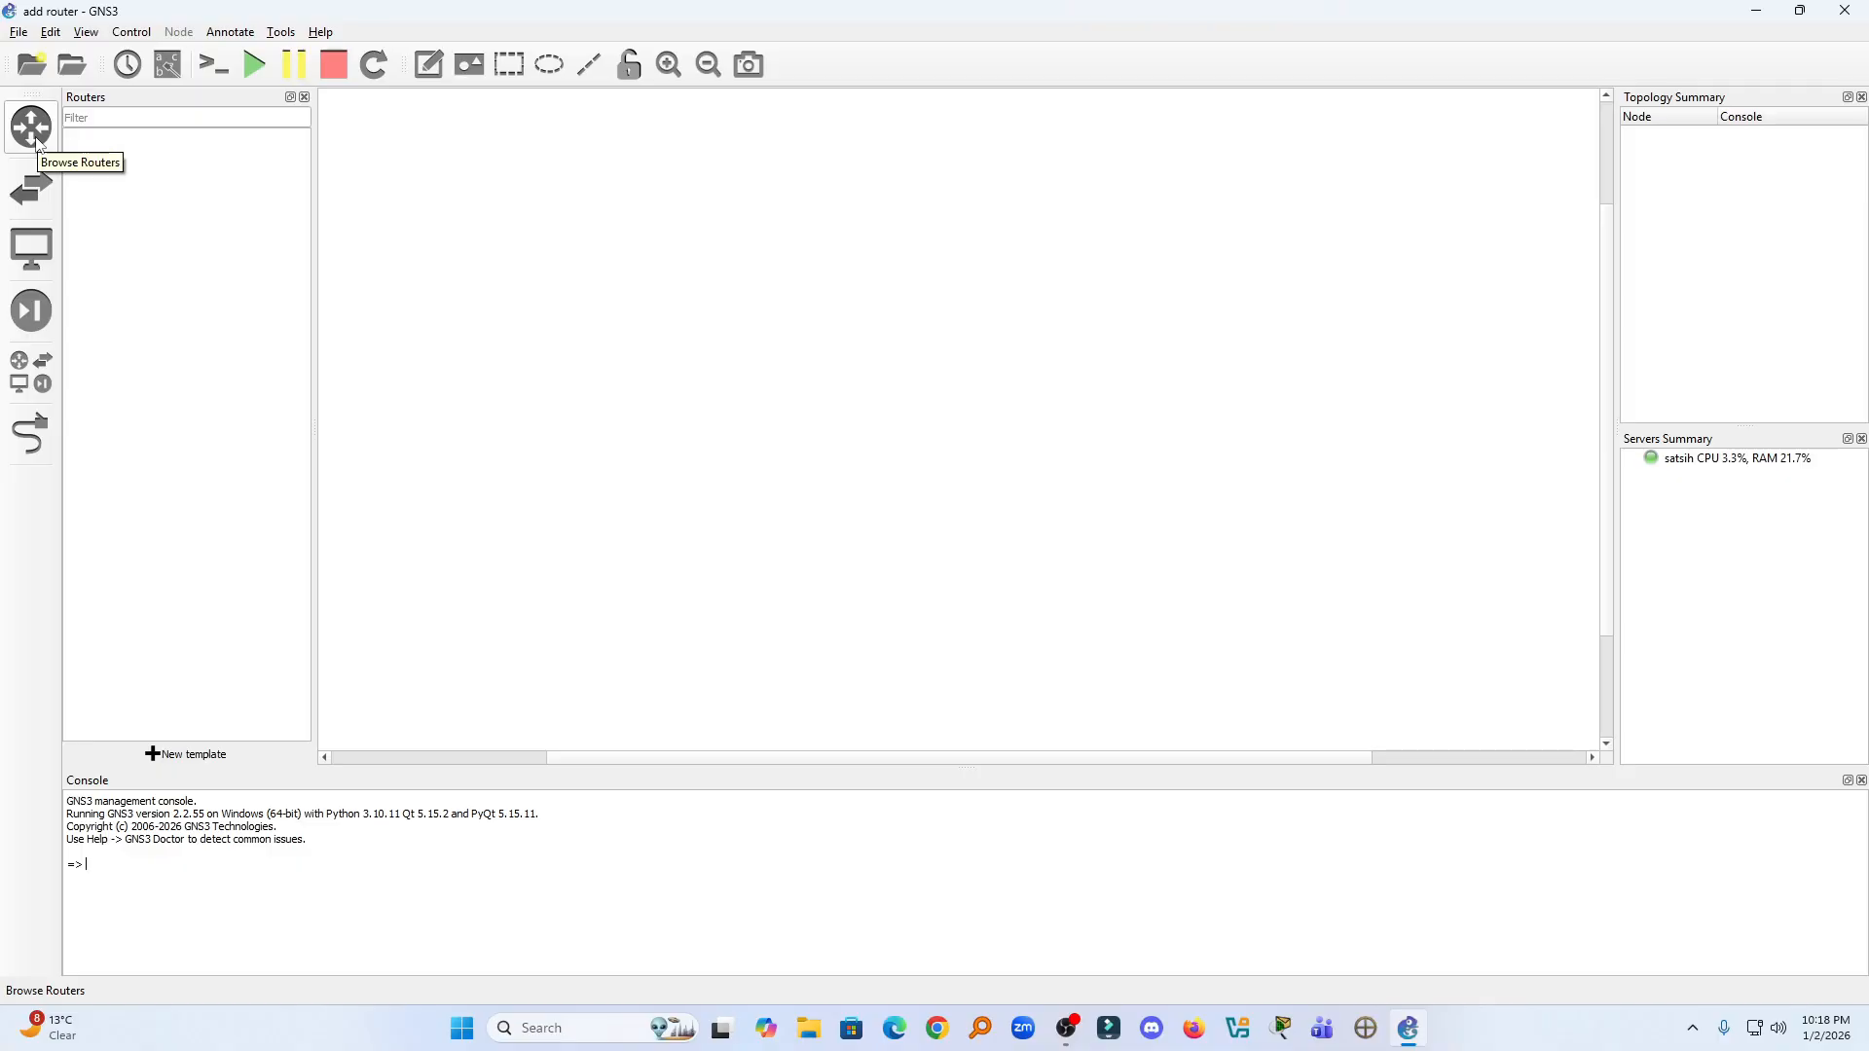
left_click(51, 32)
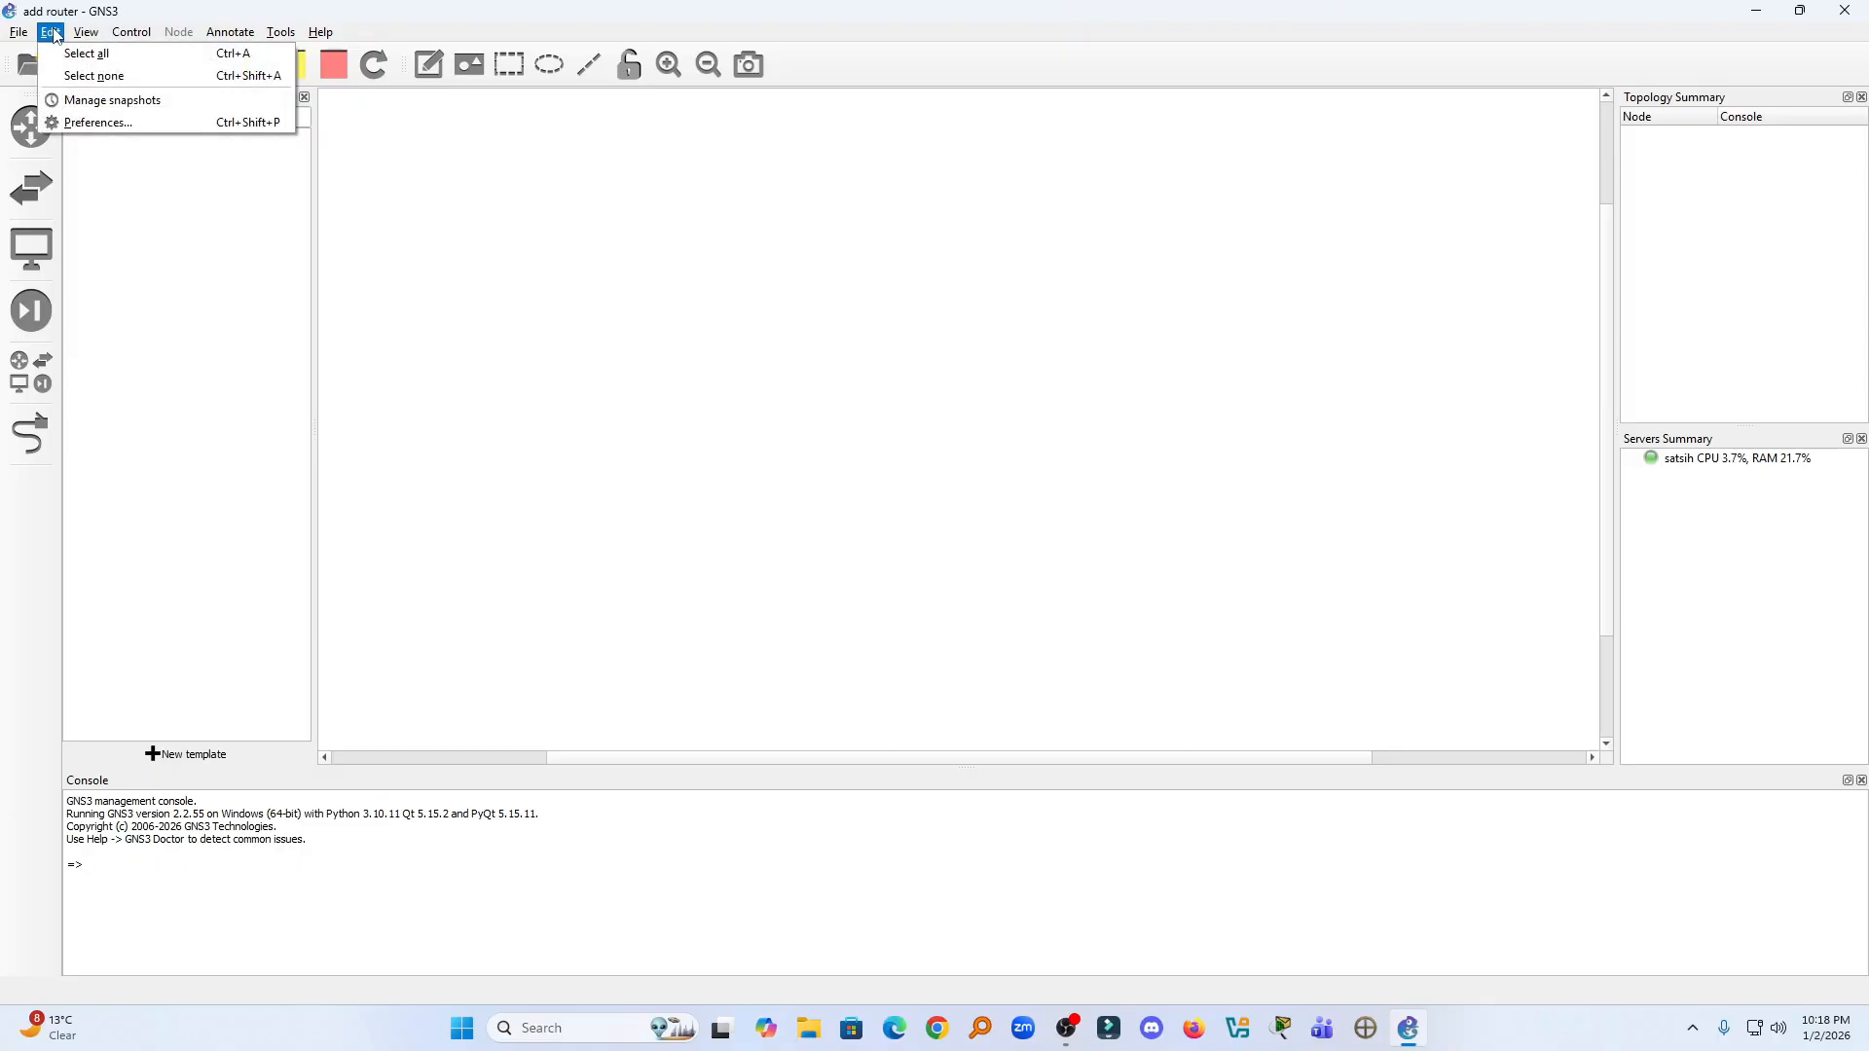
left_click(89, 123)
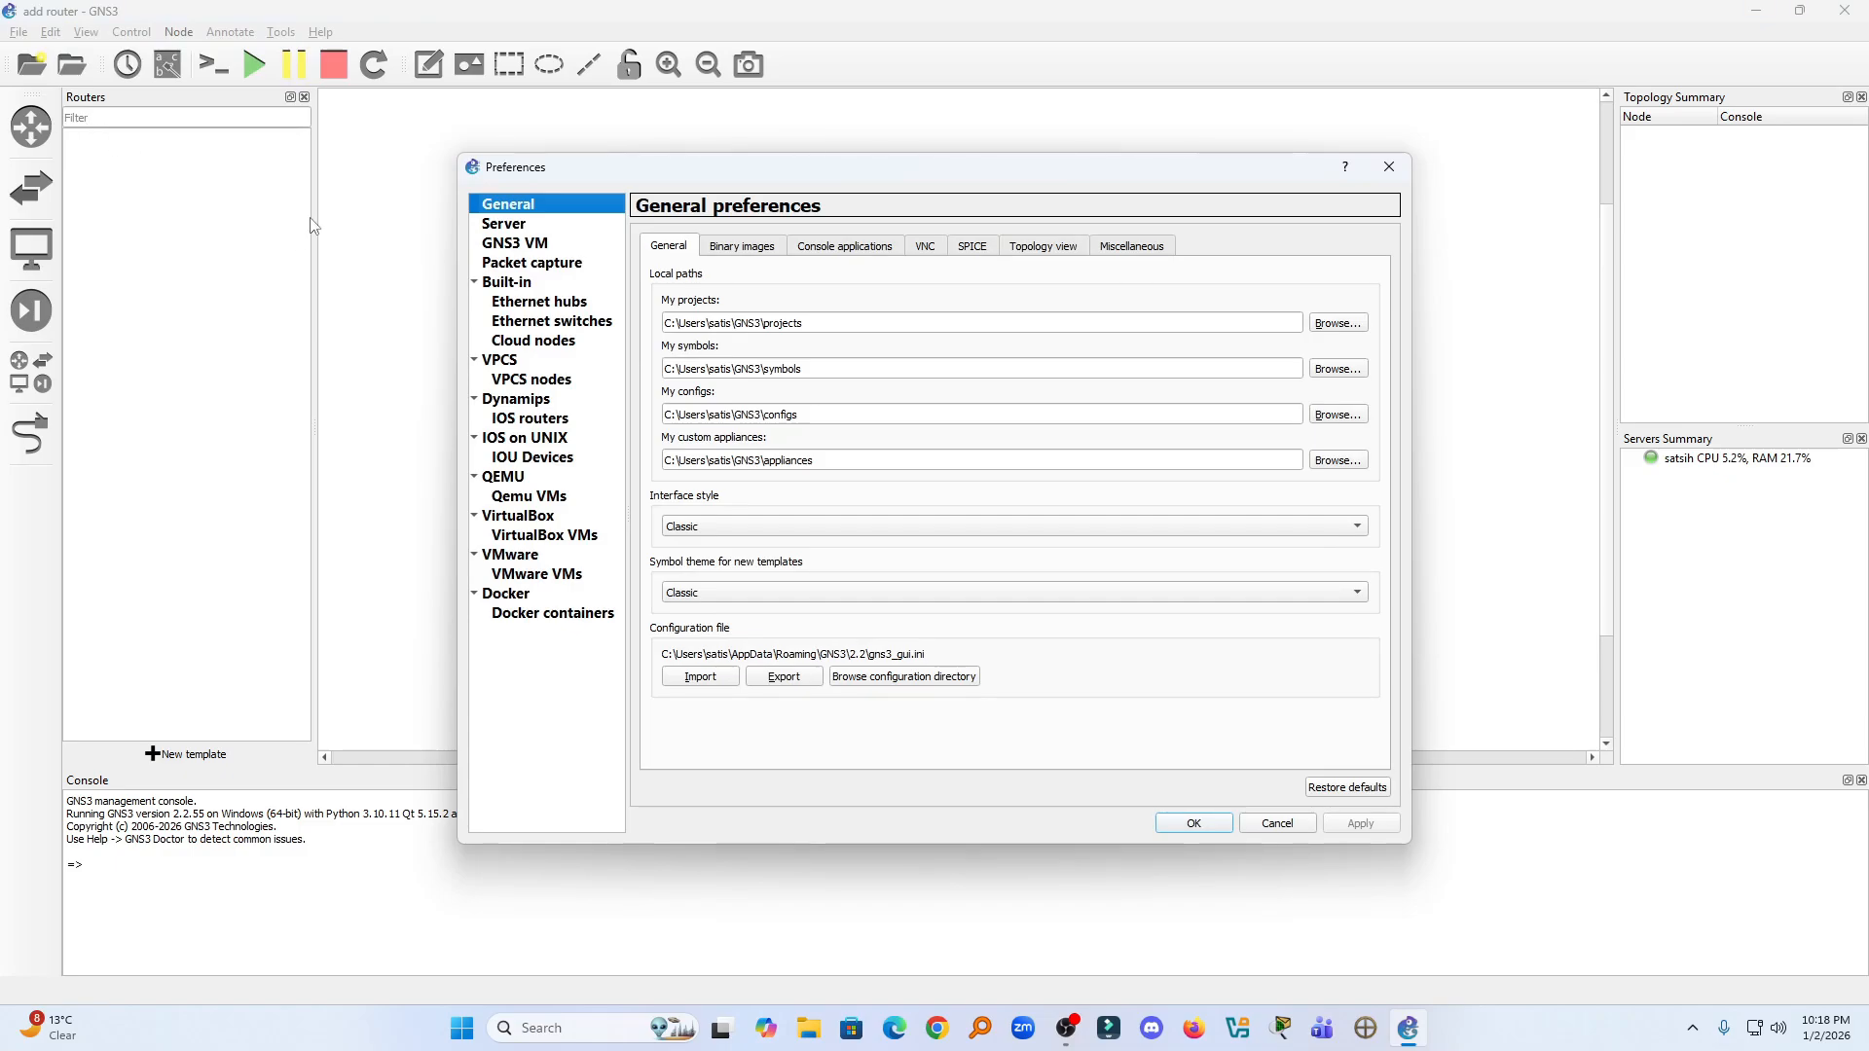
left_click(527, 425)
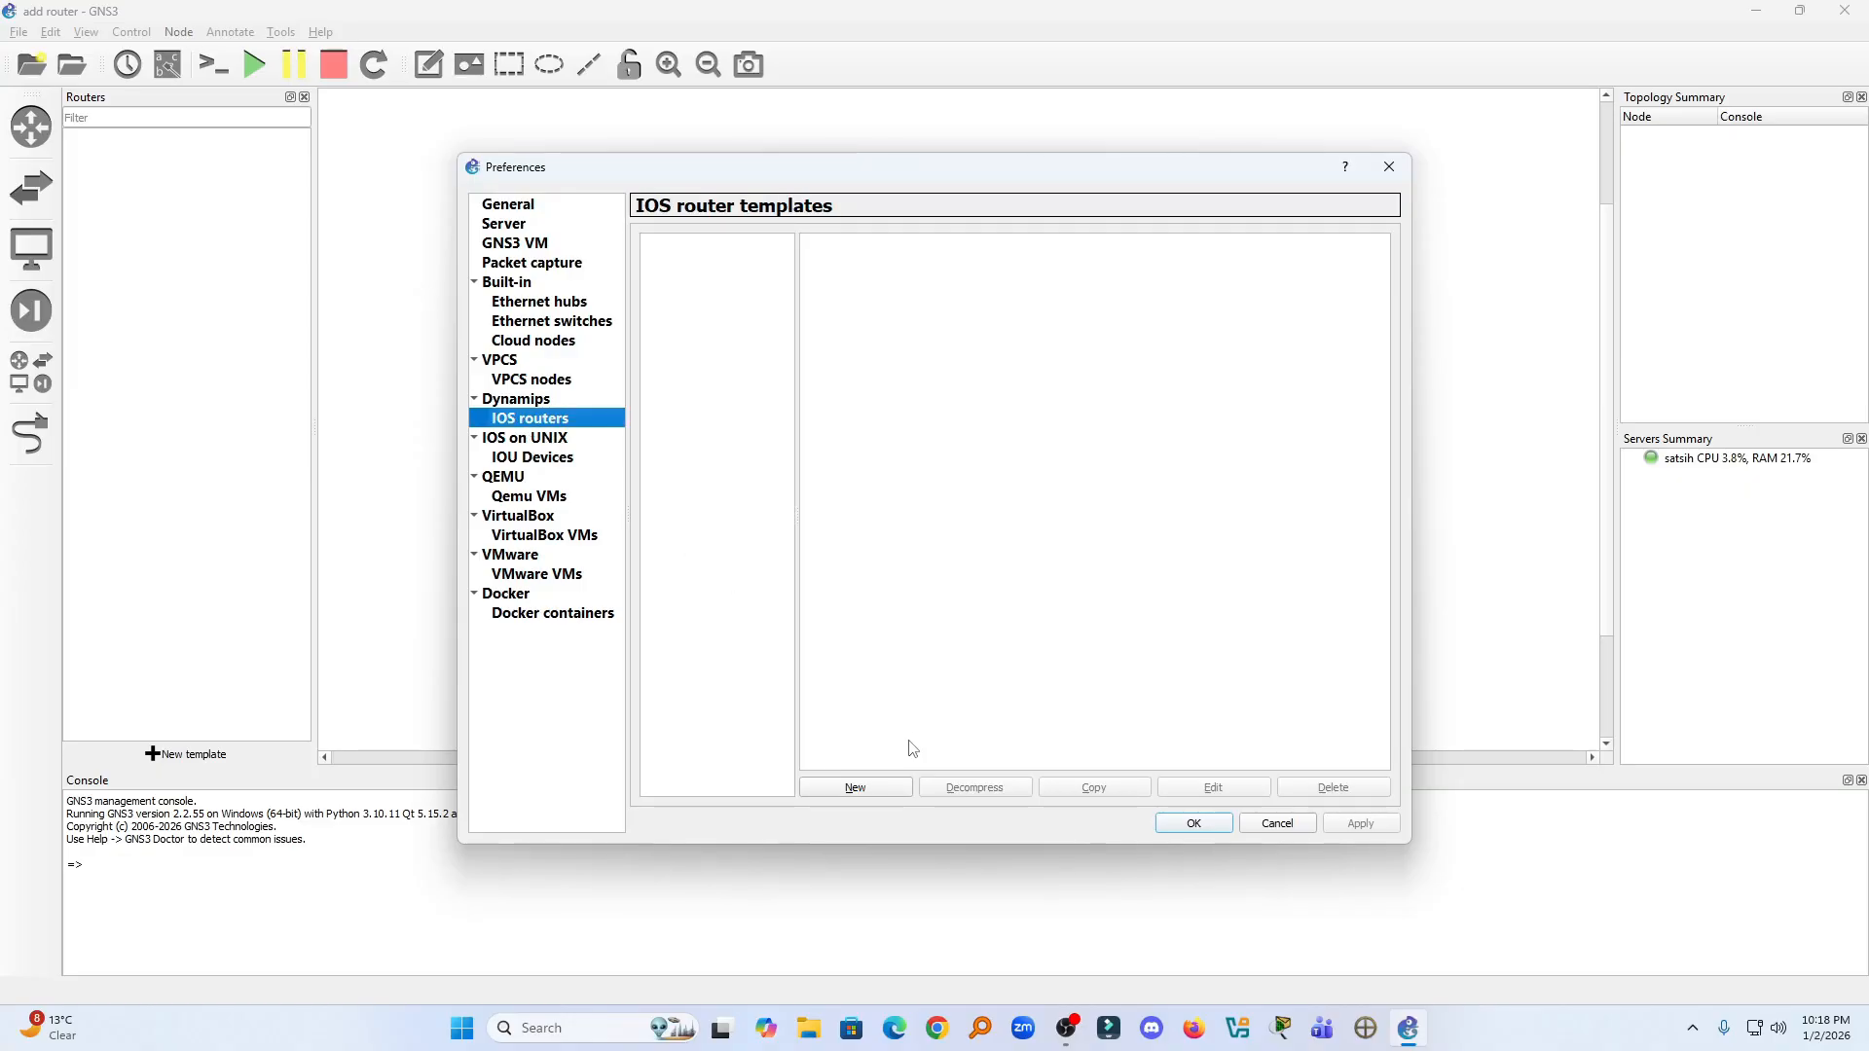
left_click(856, 788)
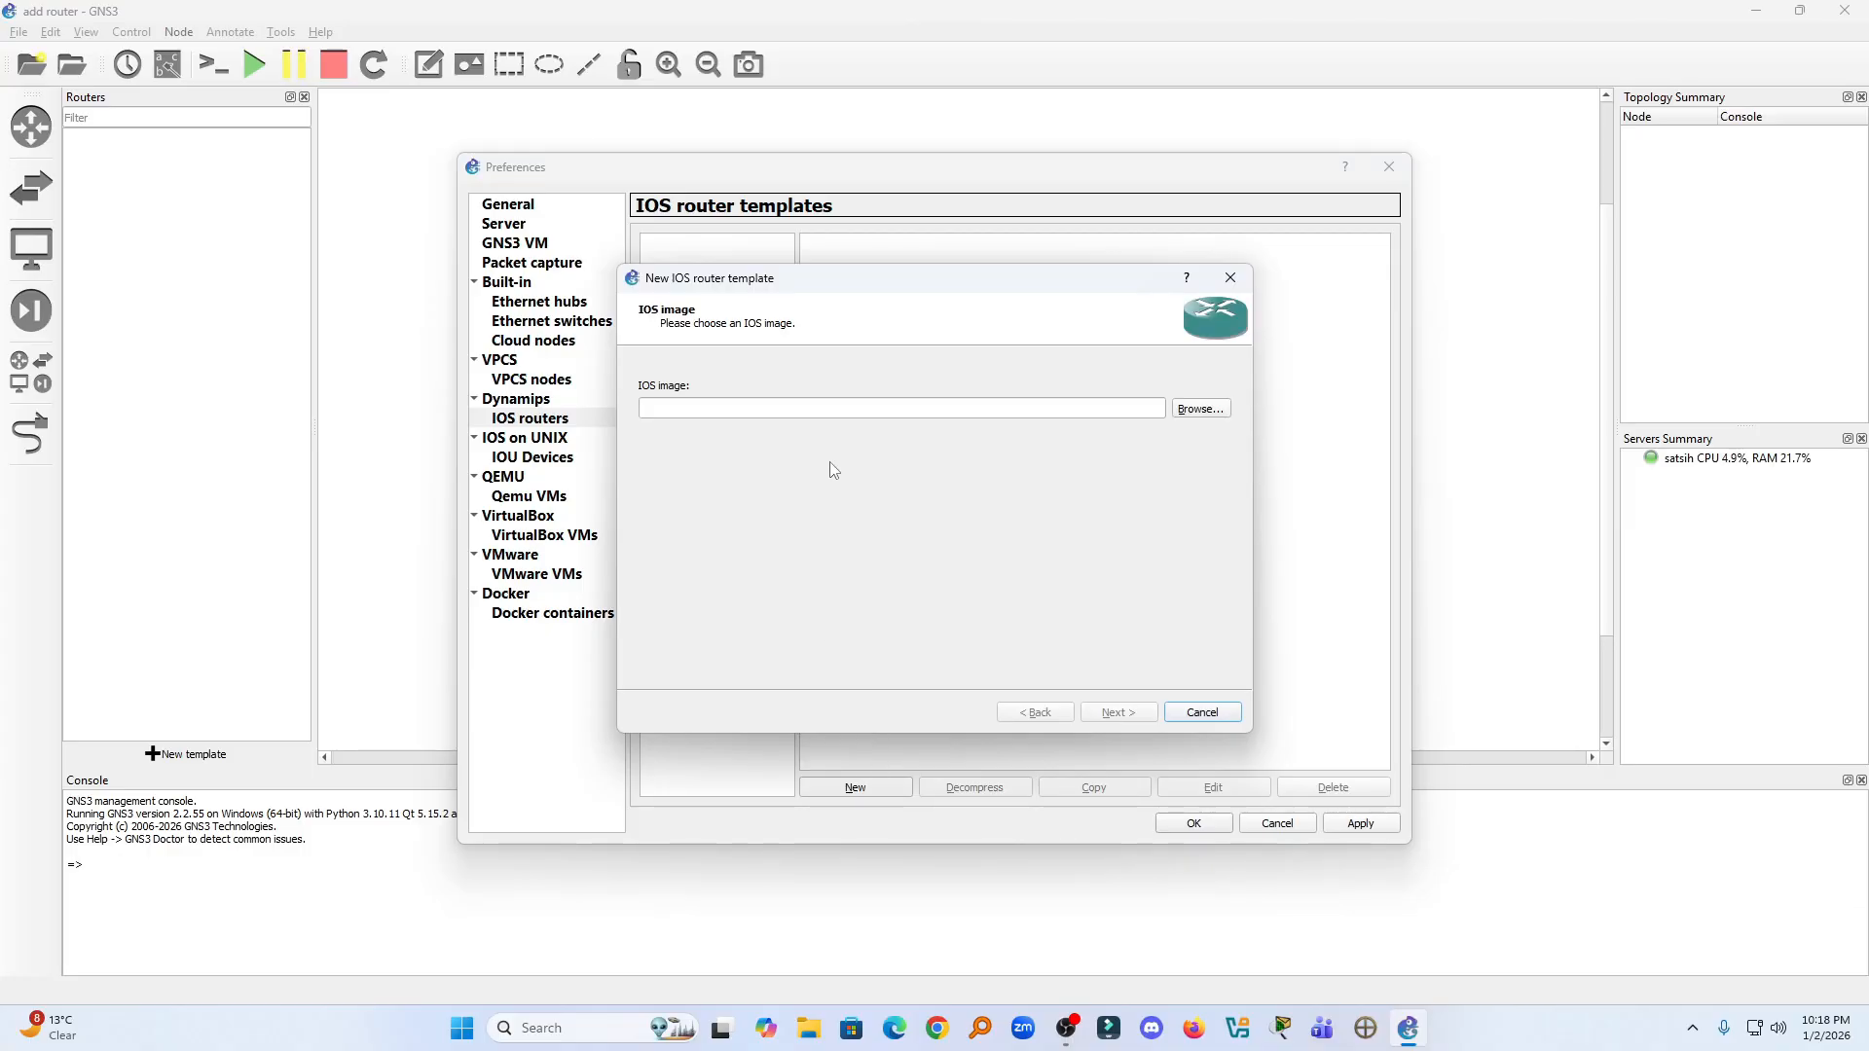
- Load c1700-adventerprisek9-mz.124-8.bin from the GNS3 IOS folder inside GNS Complete lab softwares as the IOS image, decompressing it and accepting the warning
left_click(1198, 410)
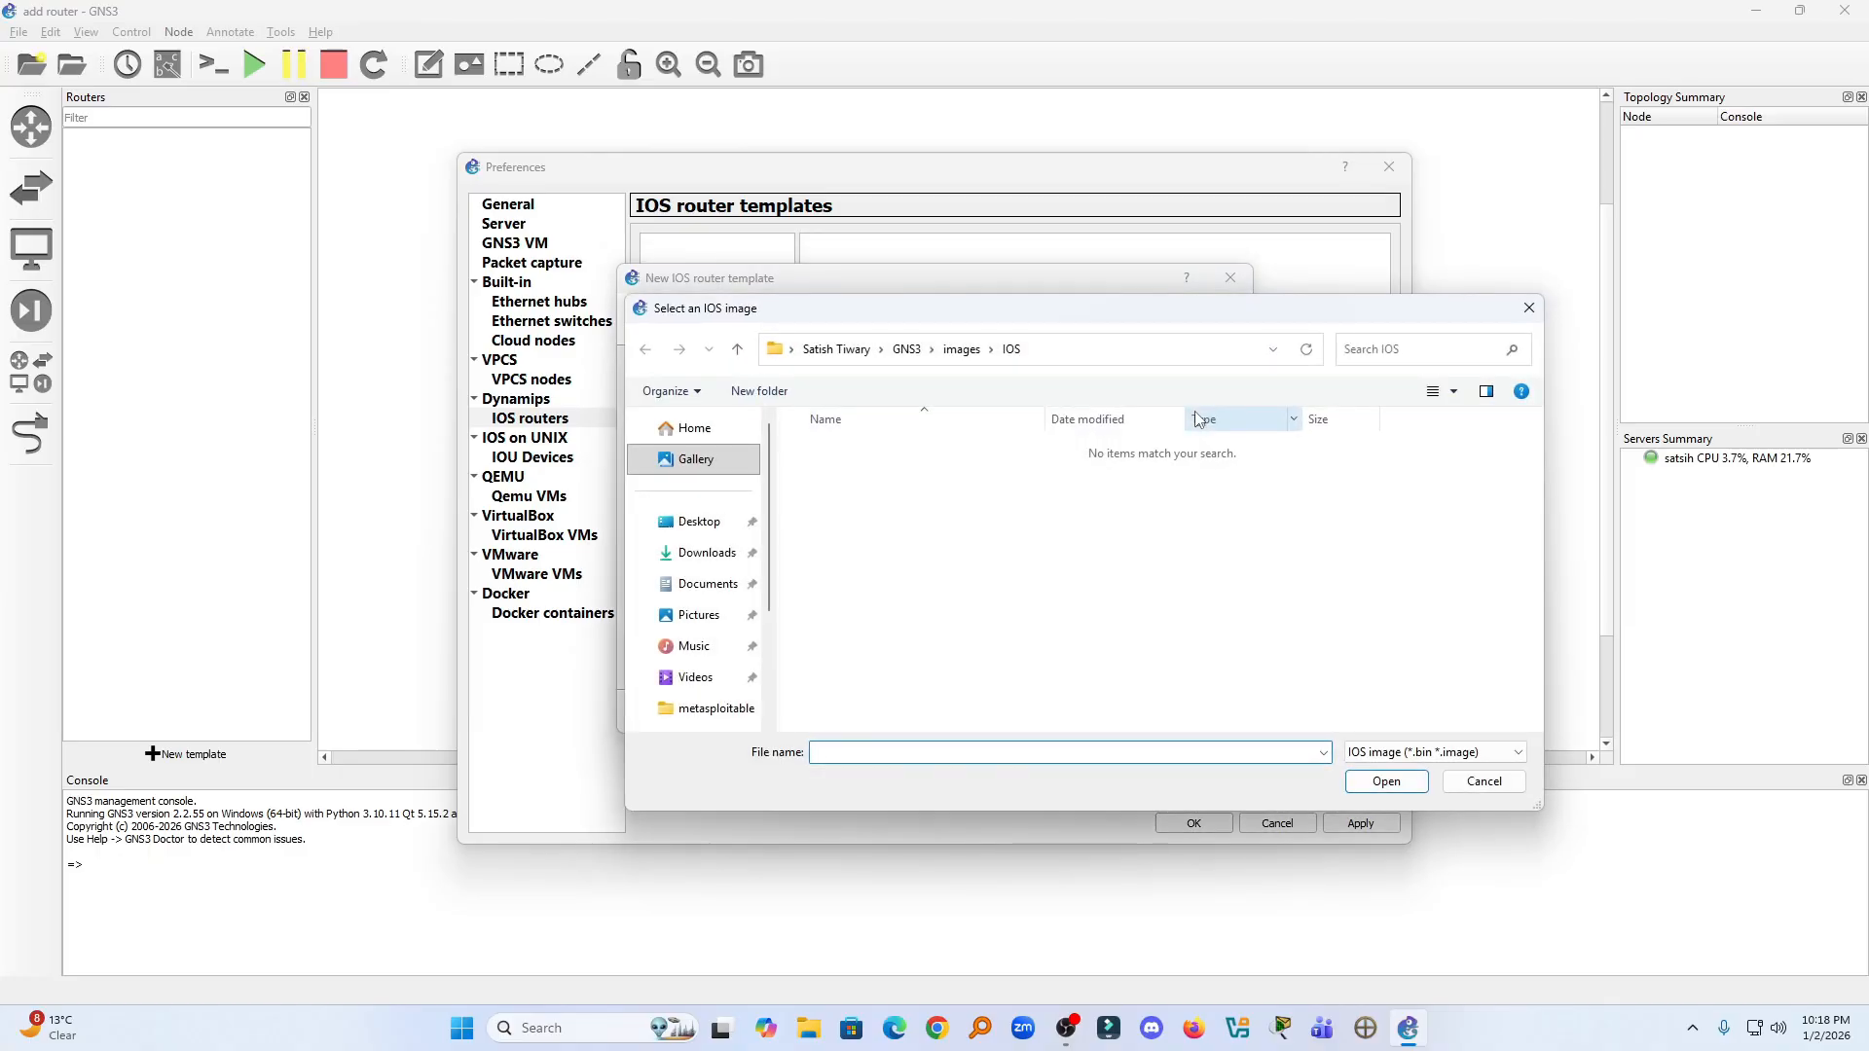
left_click(721, 531)
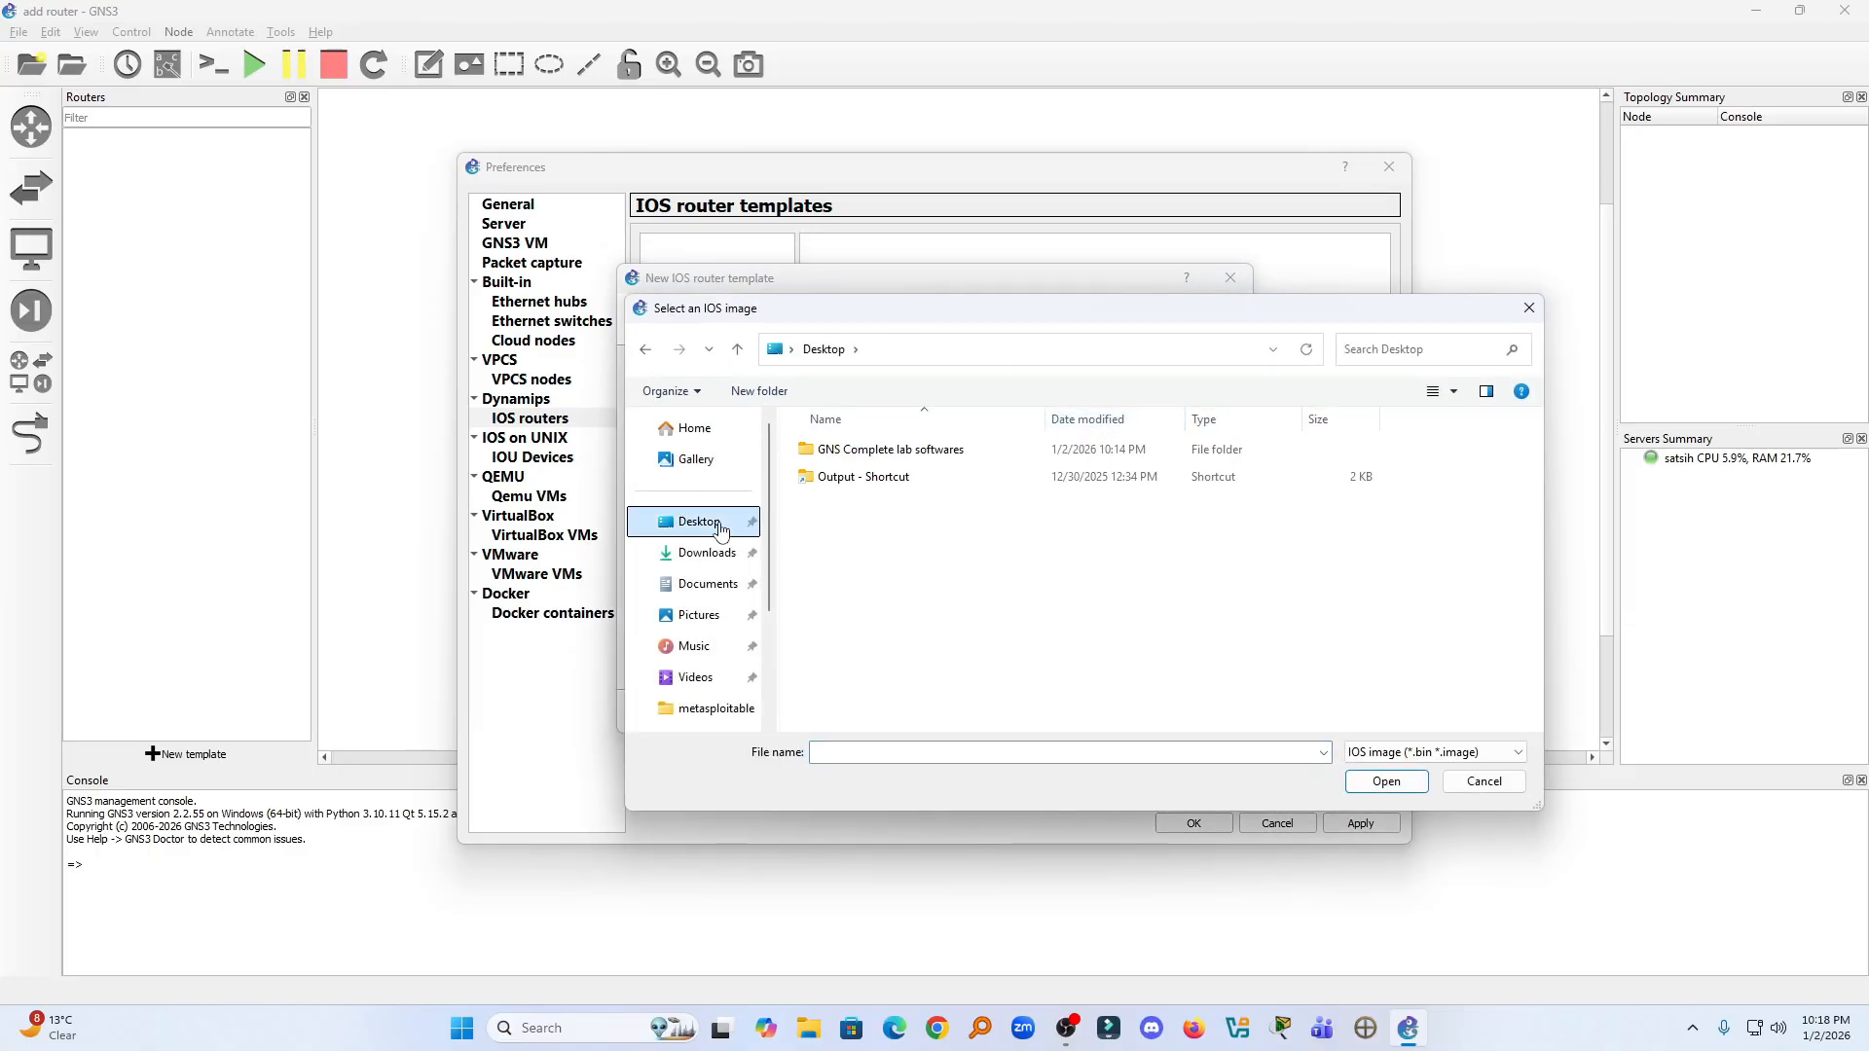
double_click(910, 450)
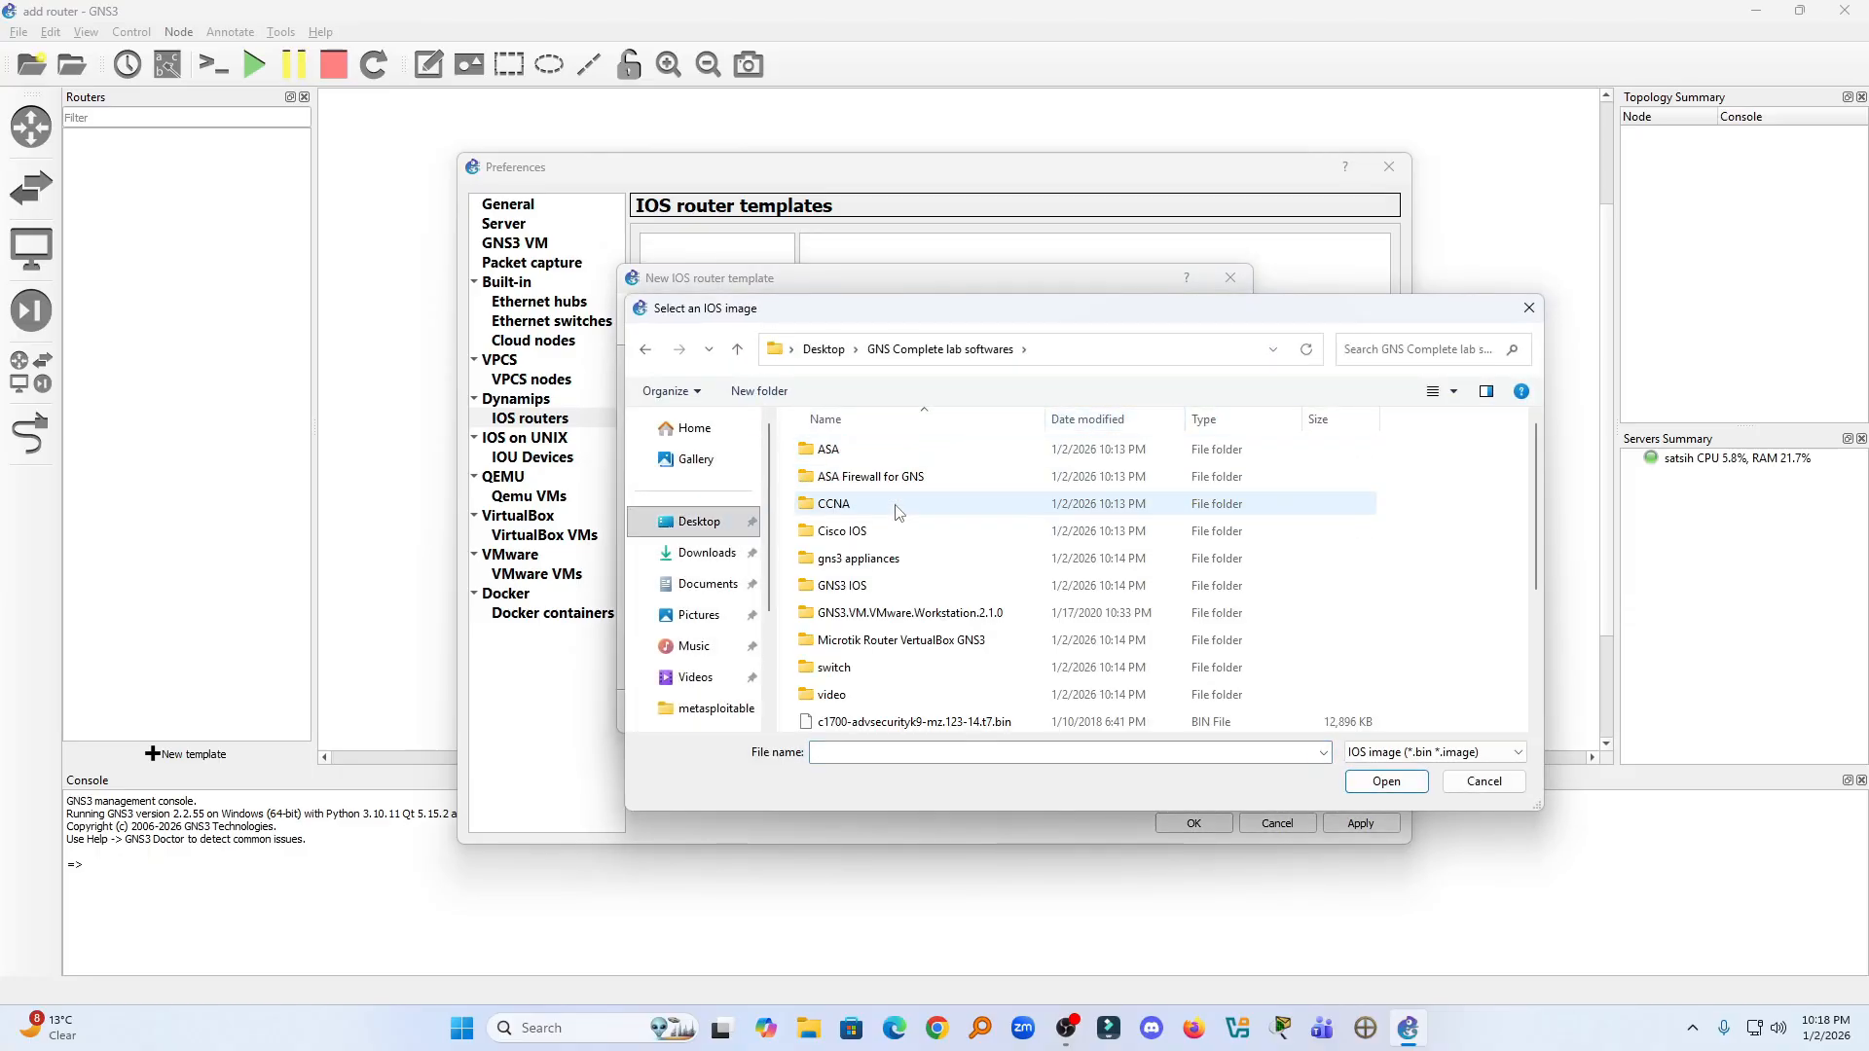
scroll(896, 512, "down", 1)
double_click(905, 527)
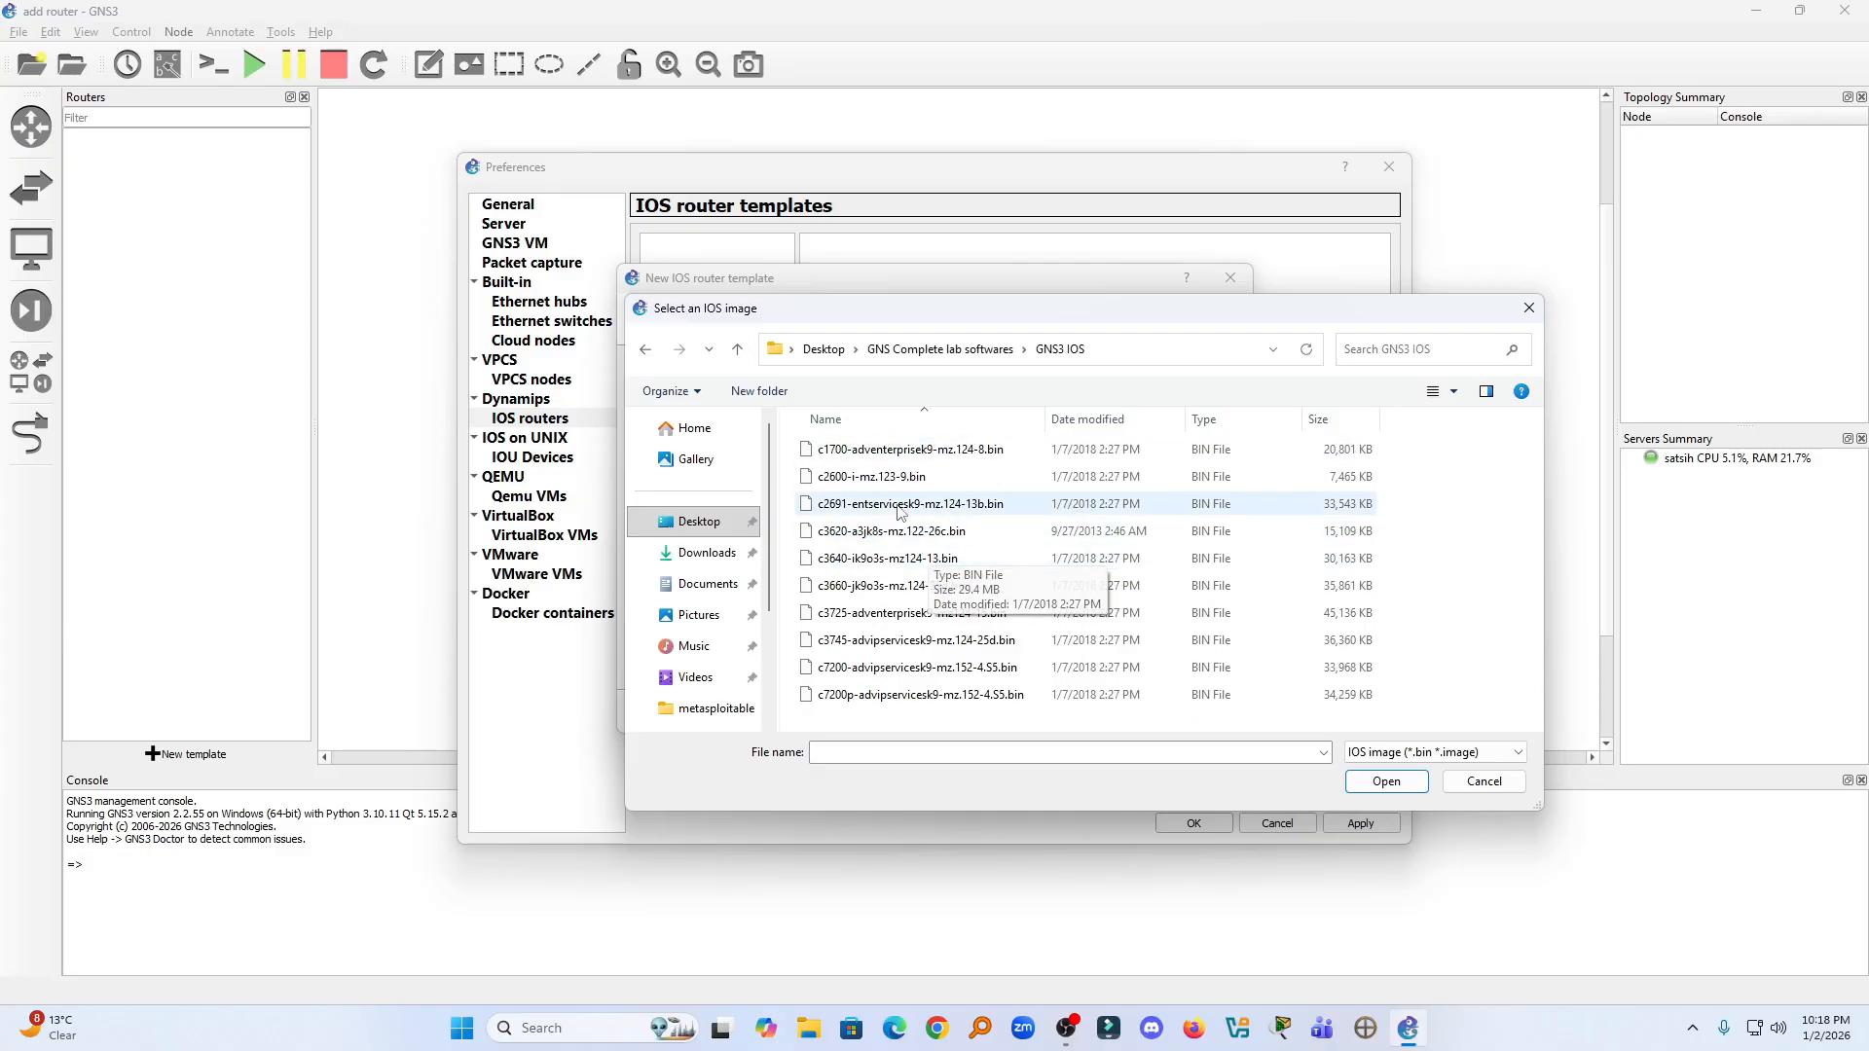
left_click(853, 448)
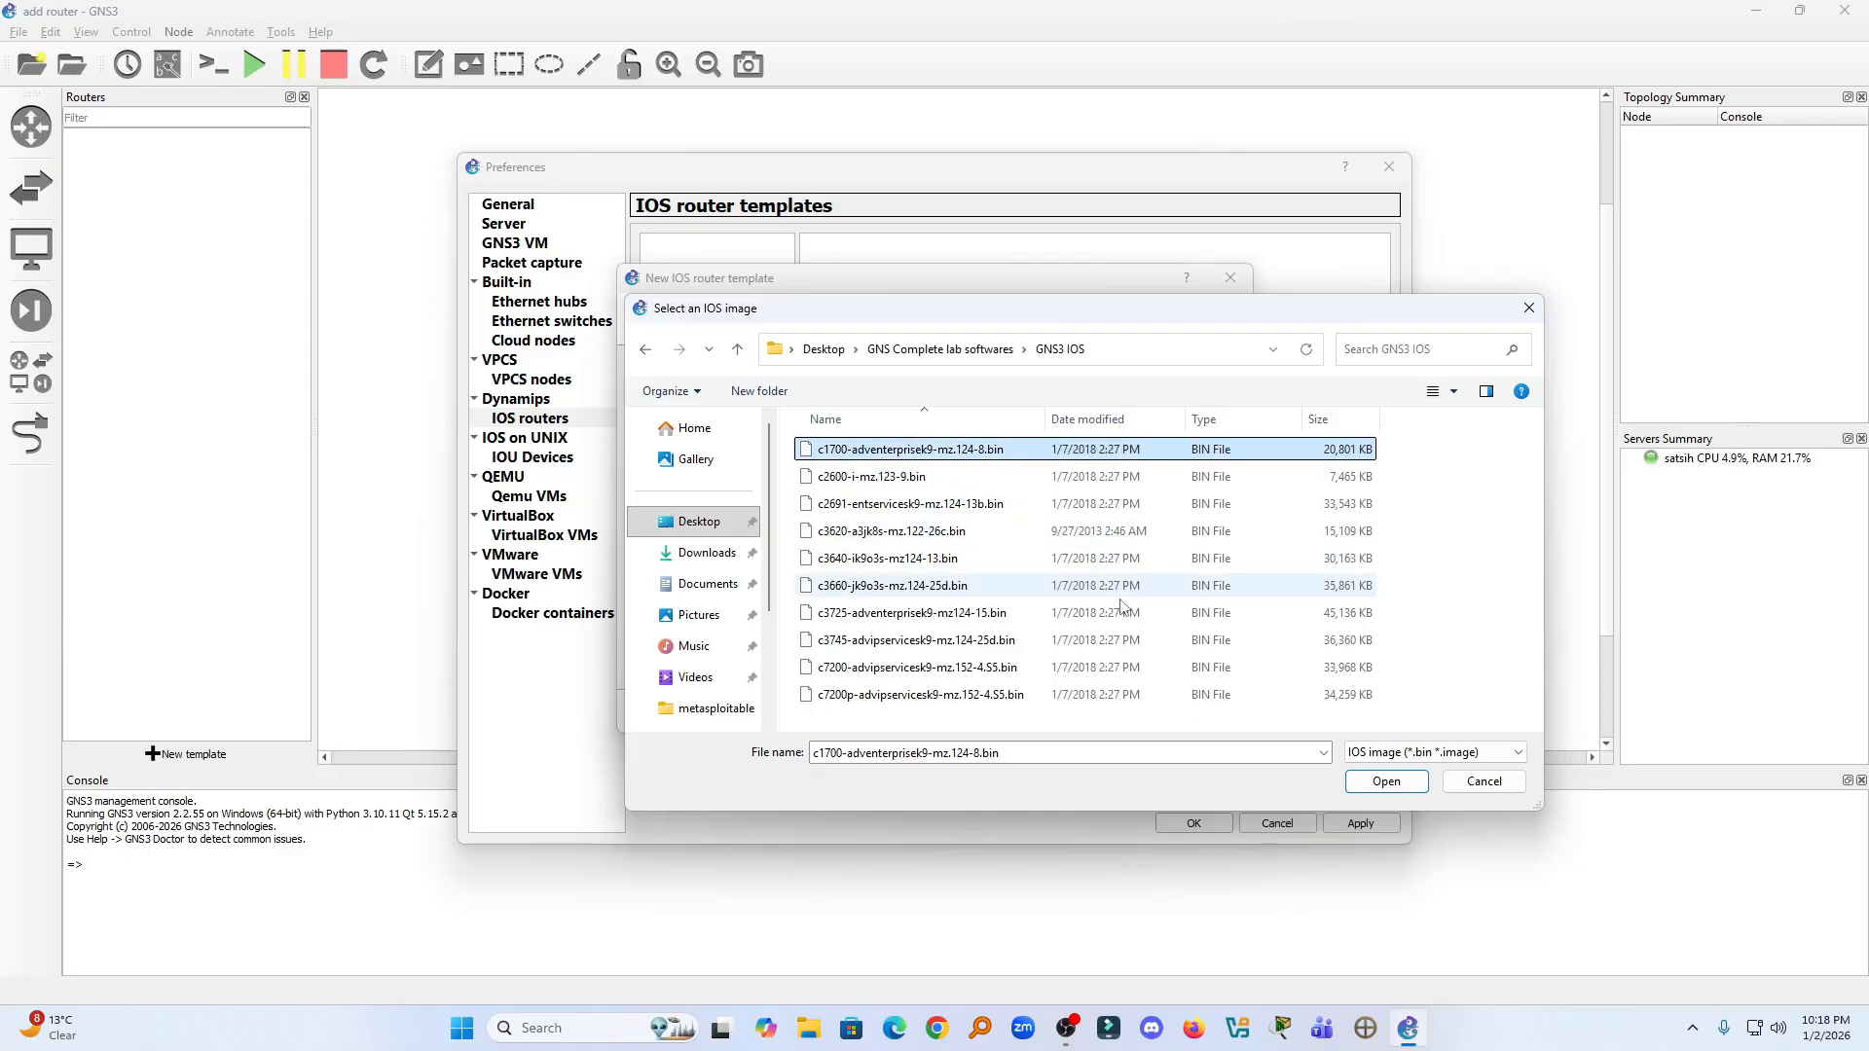
left_click(1386, 781)
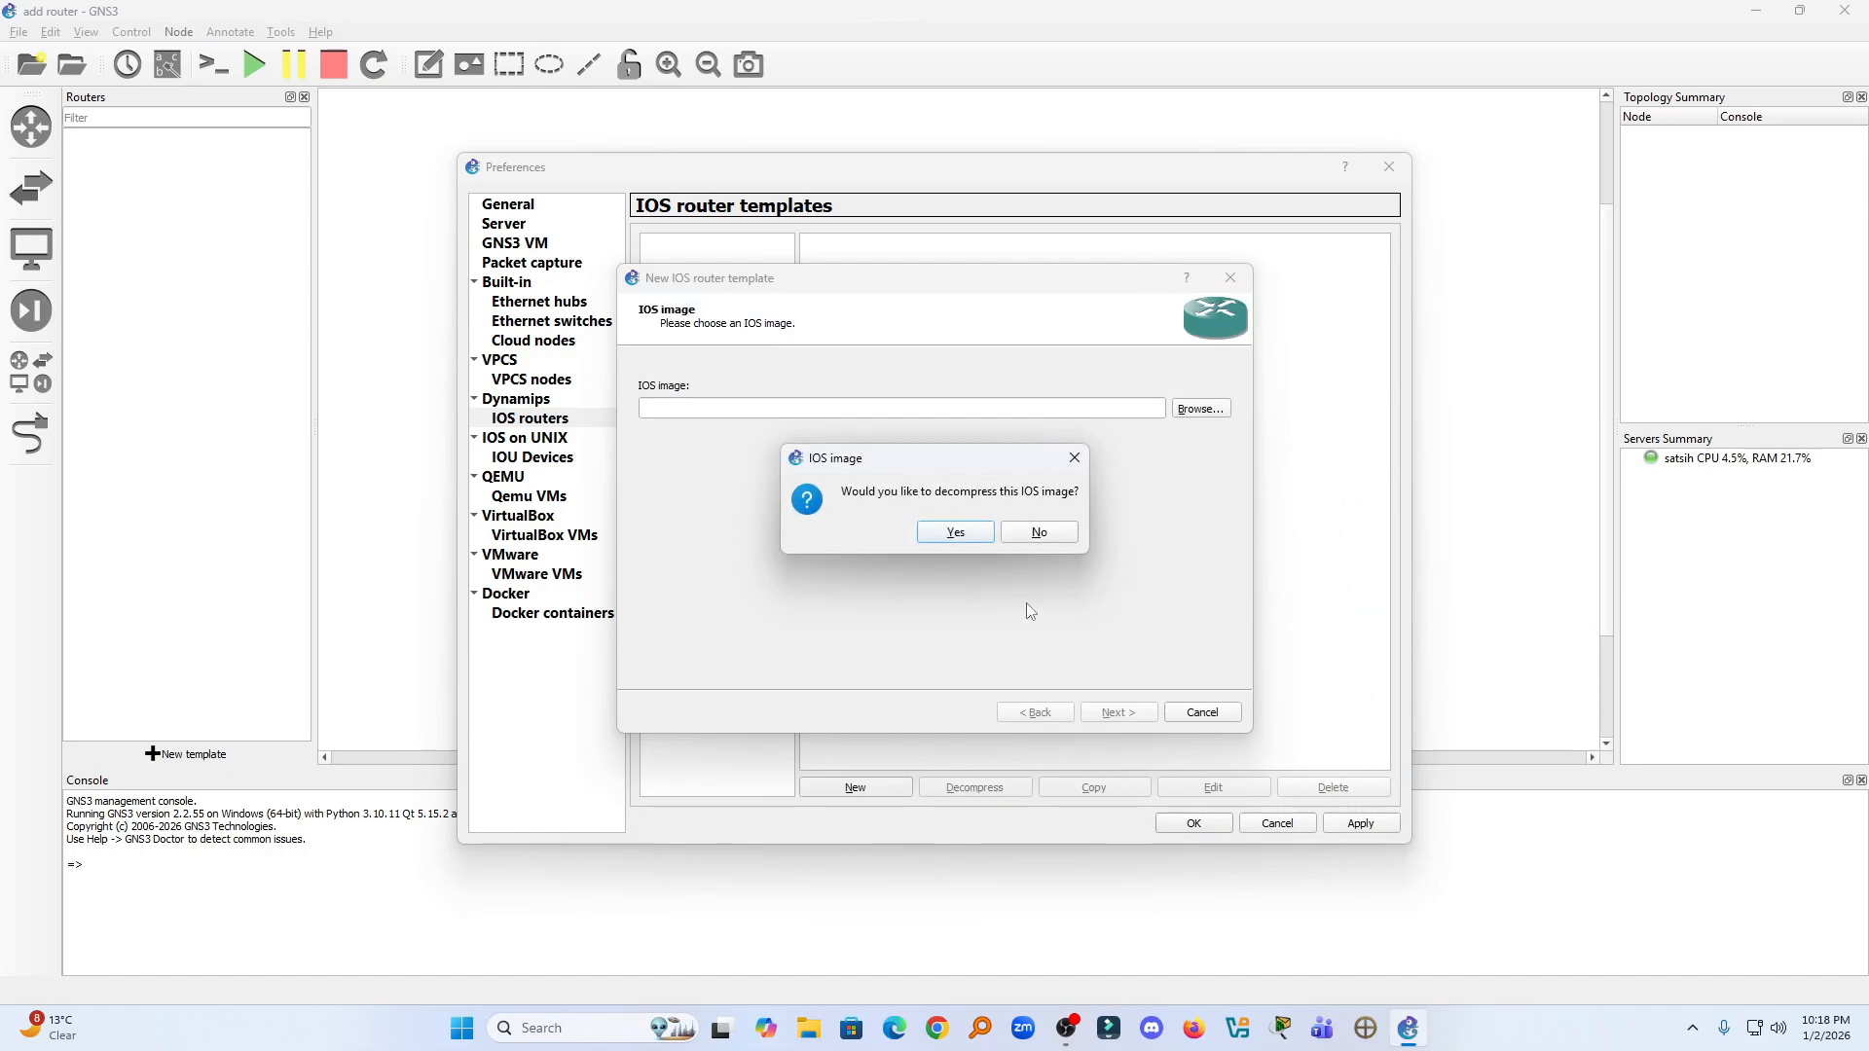
left_click(957, 533)
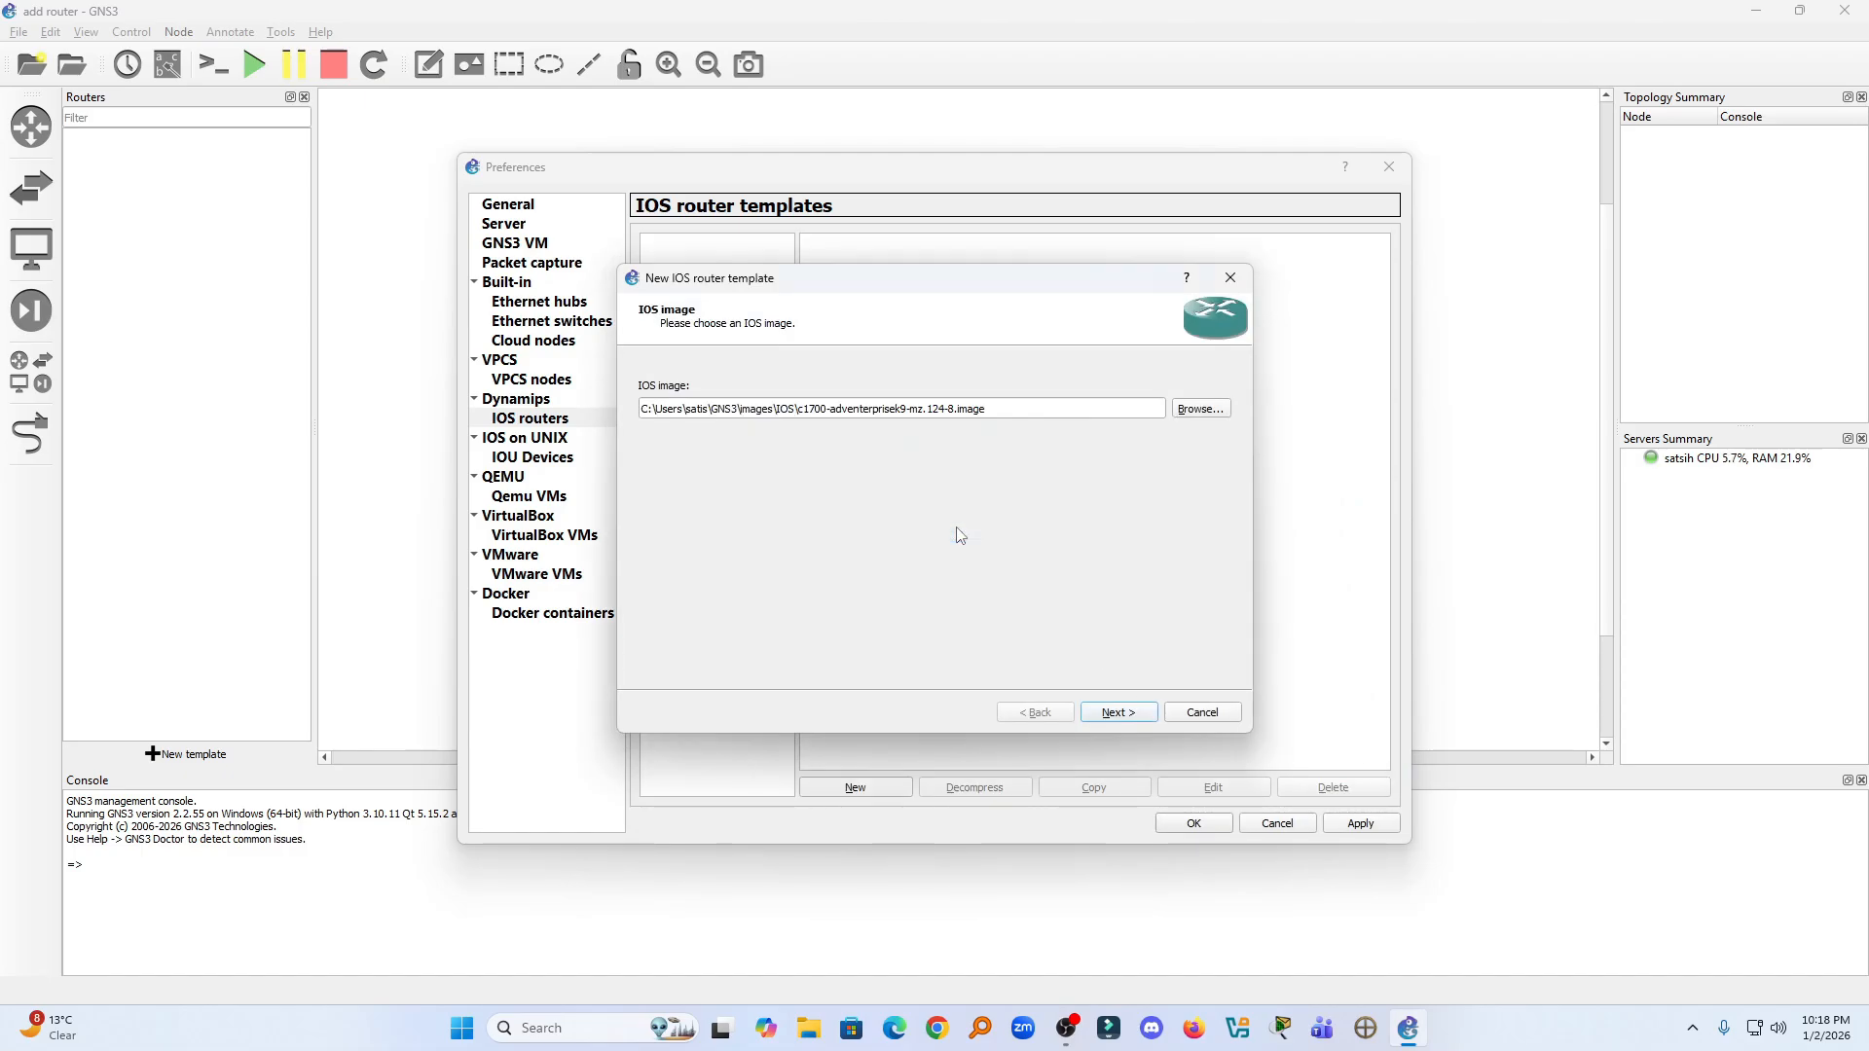
left_click(1129, 711)
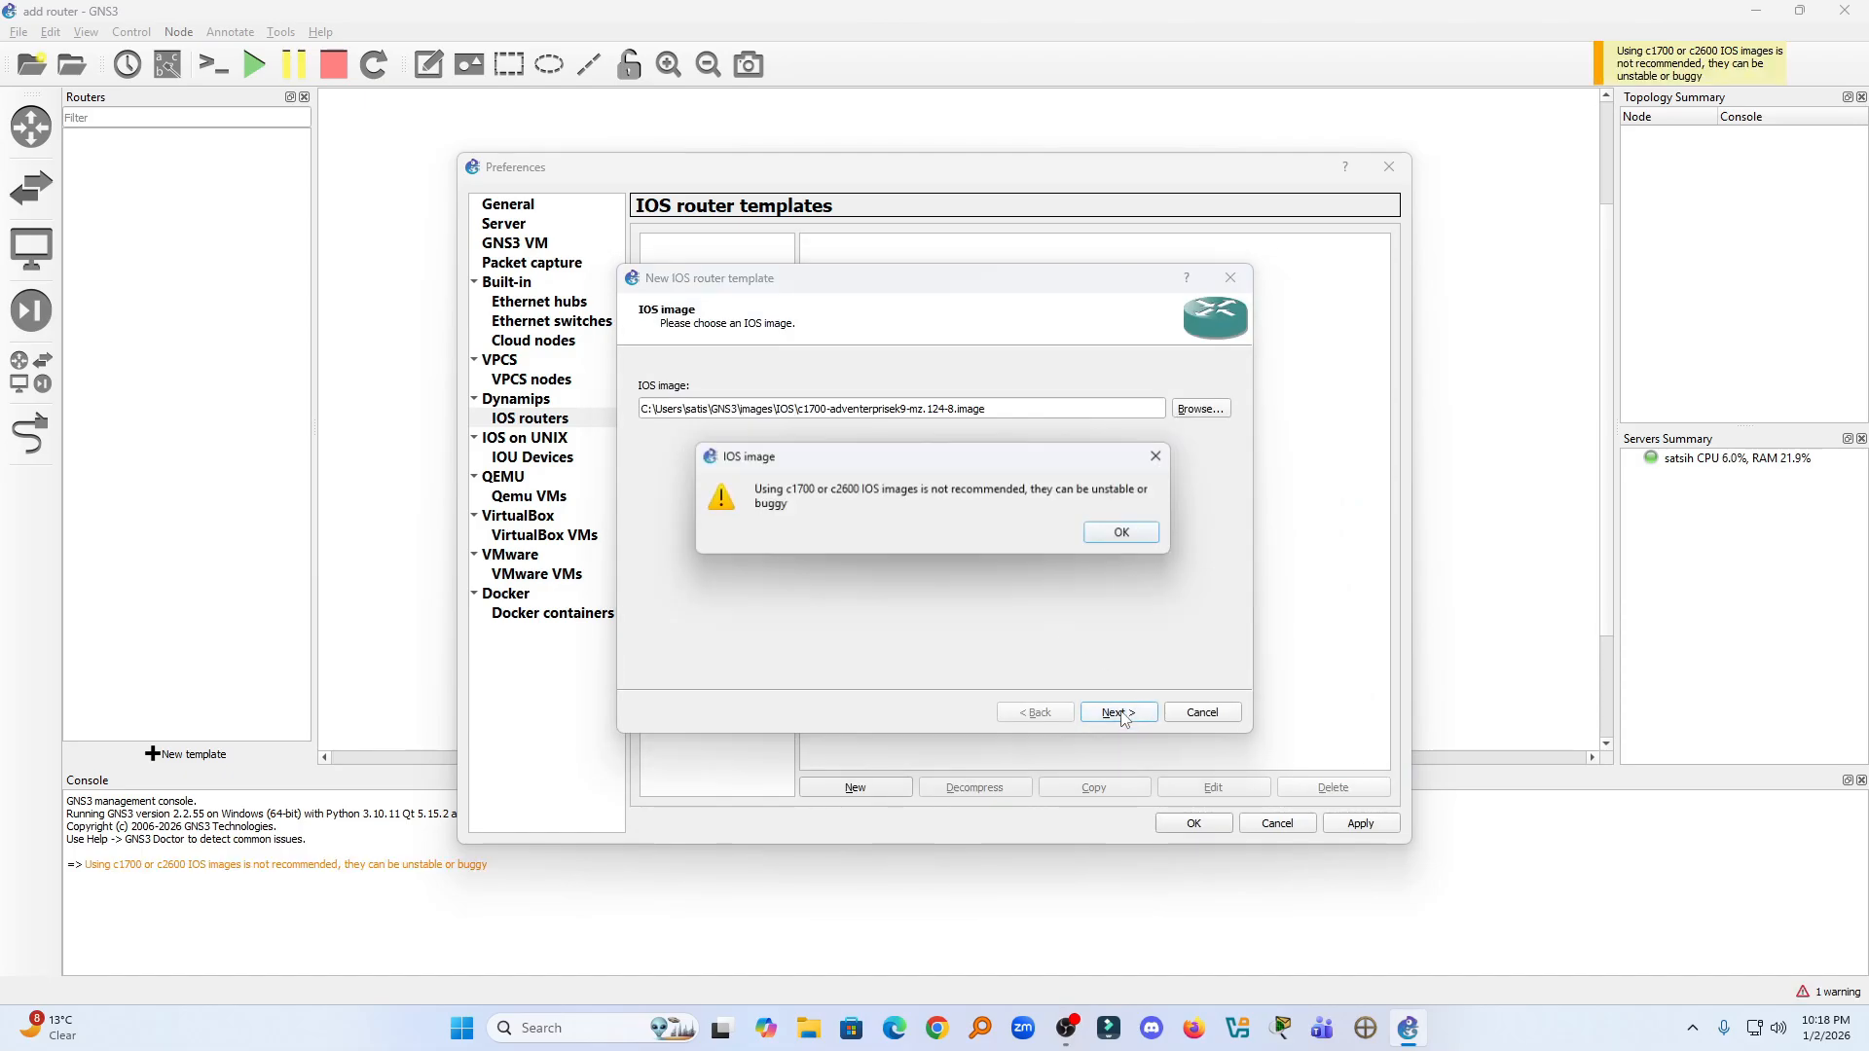
left_click(1127, 537)
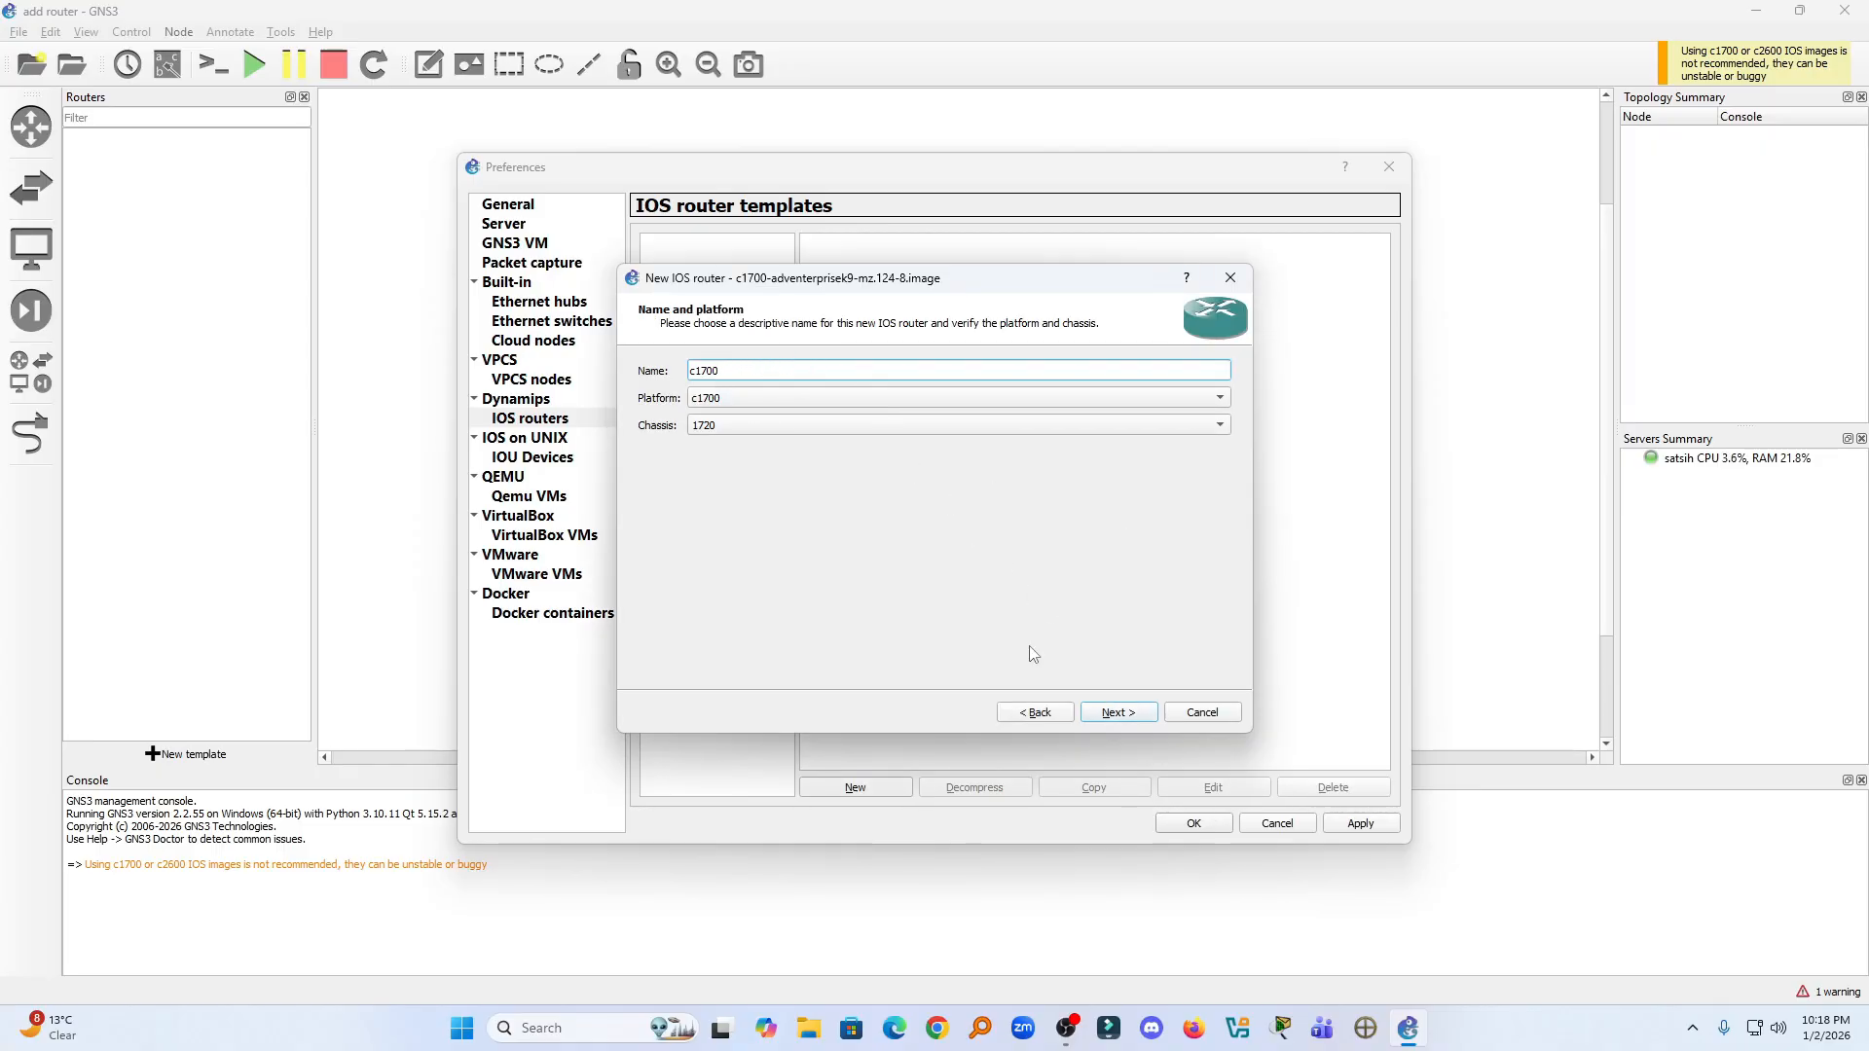
- Accept the name c1700 with platform c1700 and chassis 1720, and set the default RAM to 256 MiB
left_click(1125, 712)
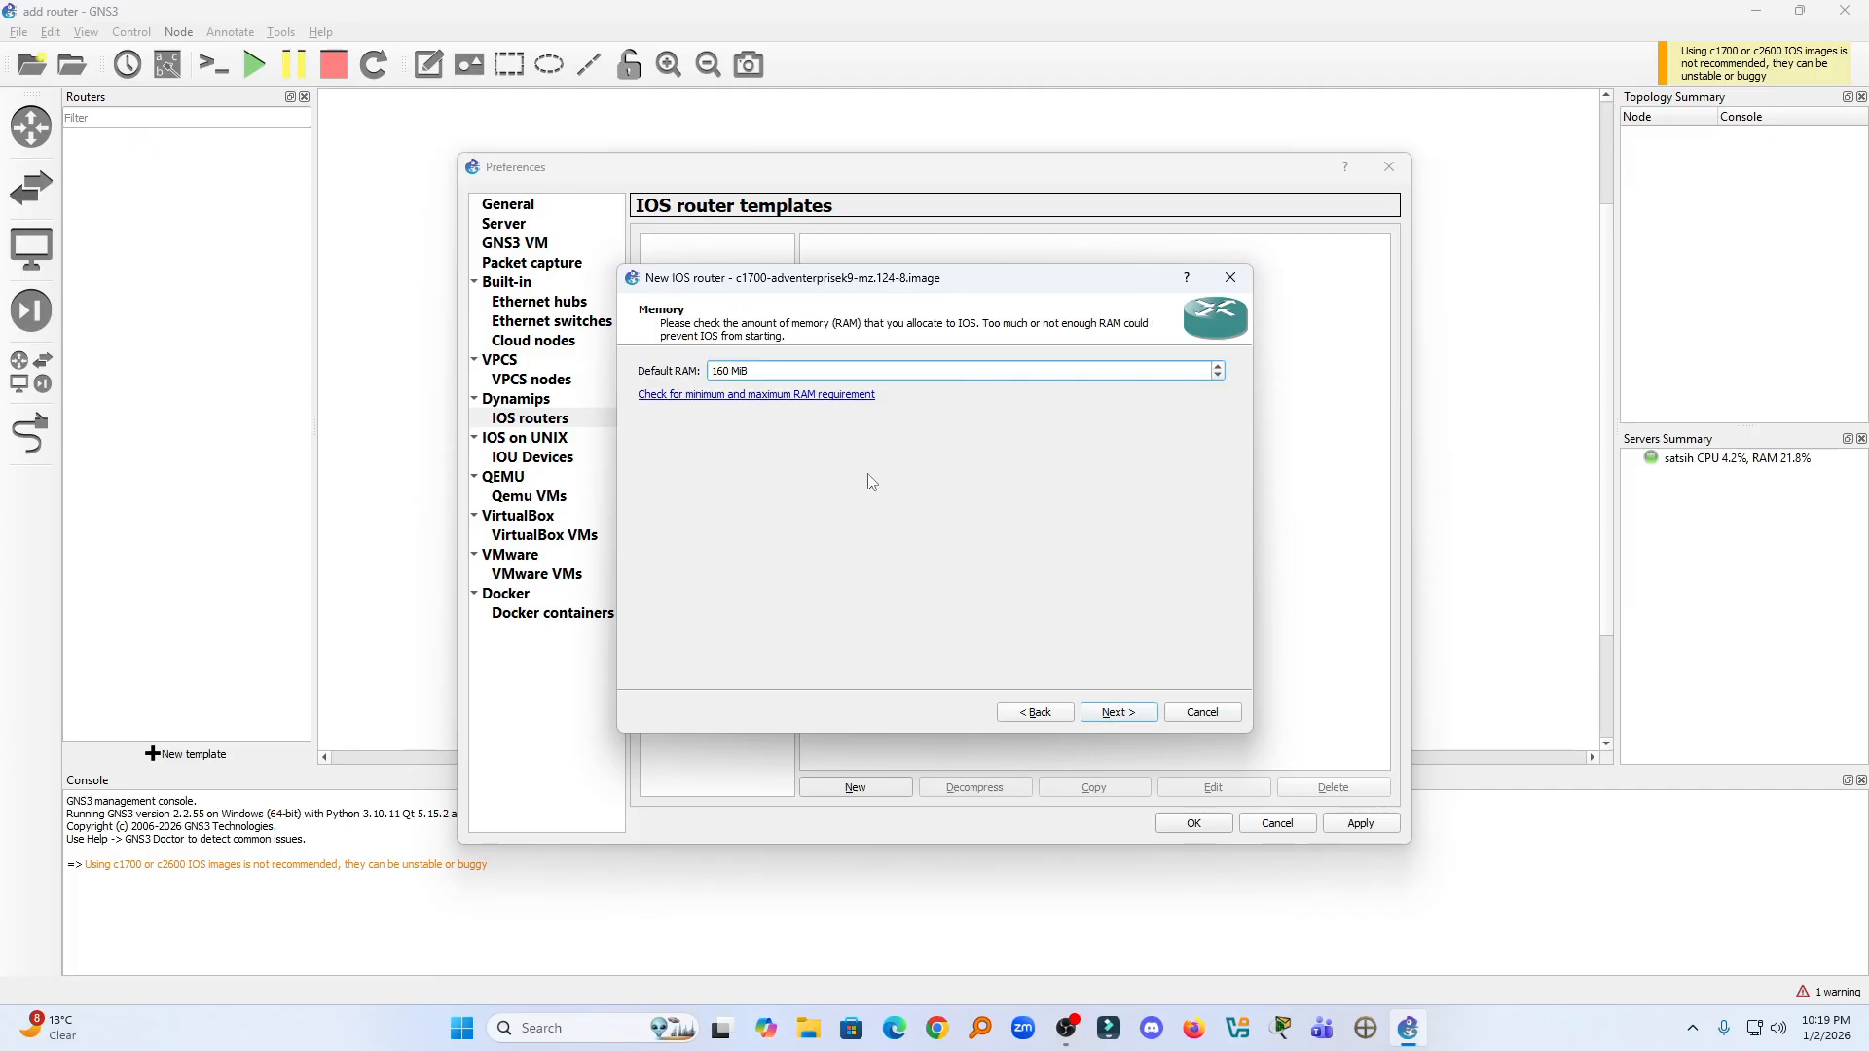
left_click_drag(748, 370, 707, 373)
left_click(726, 371)
type("256")
left_click(1119, 711)
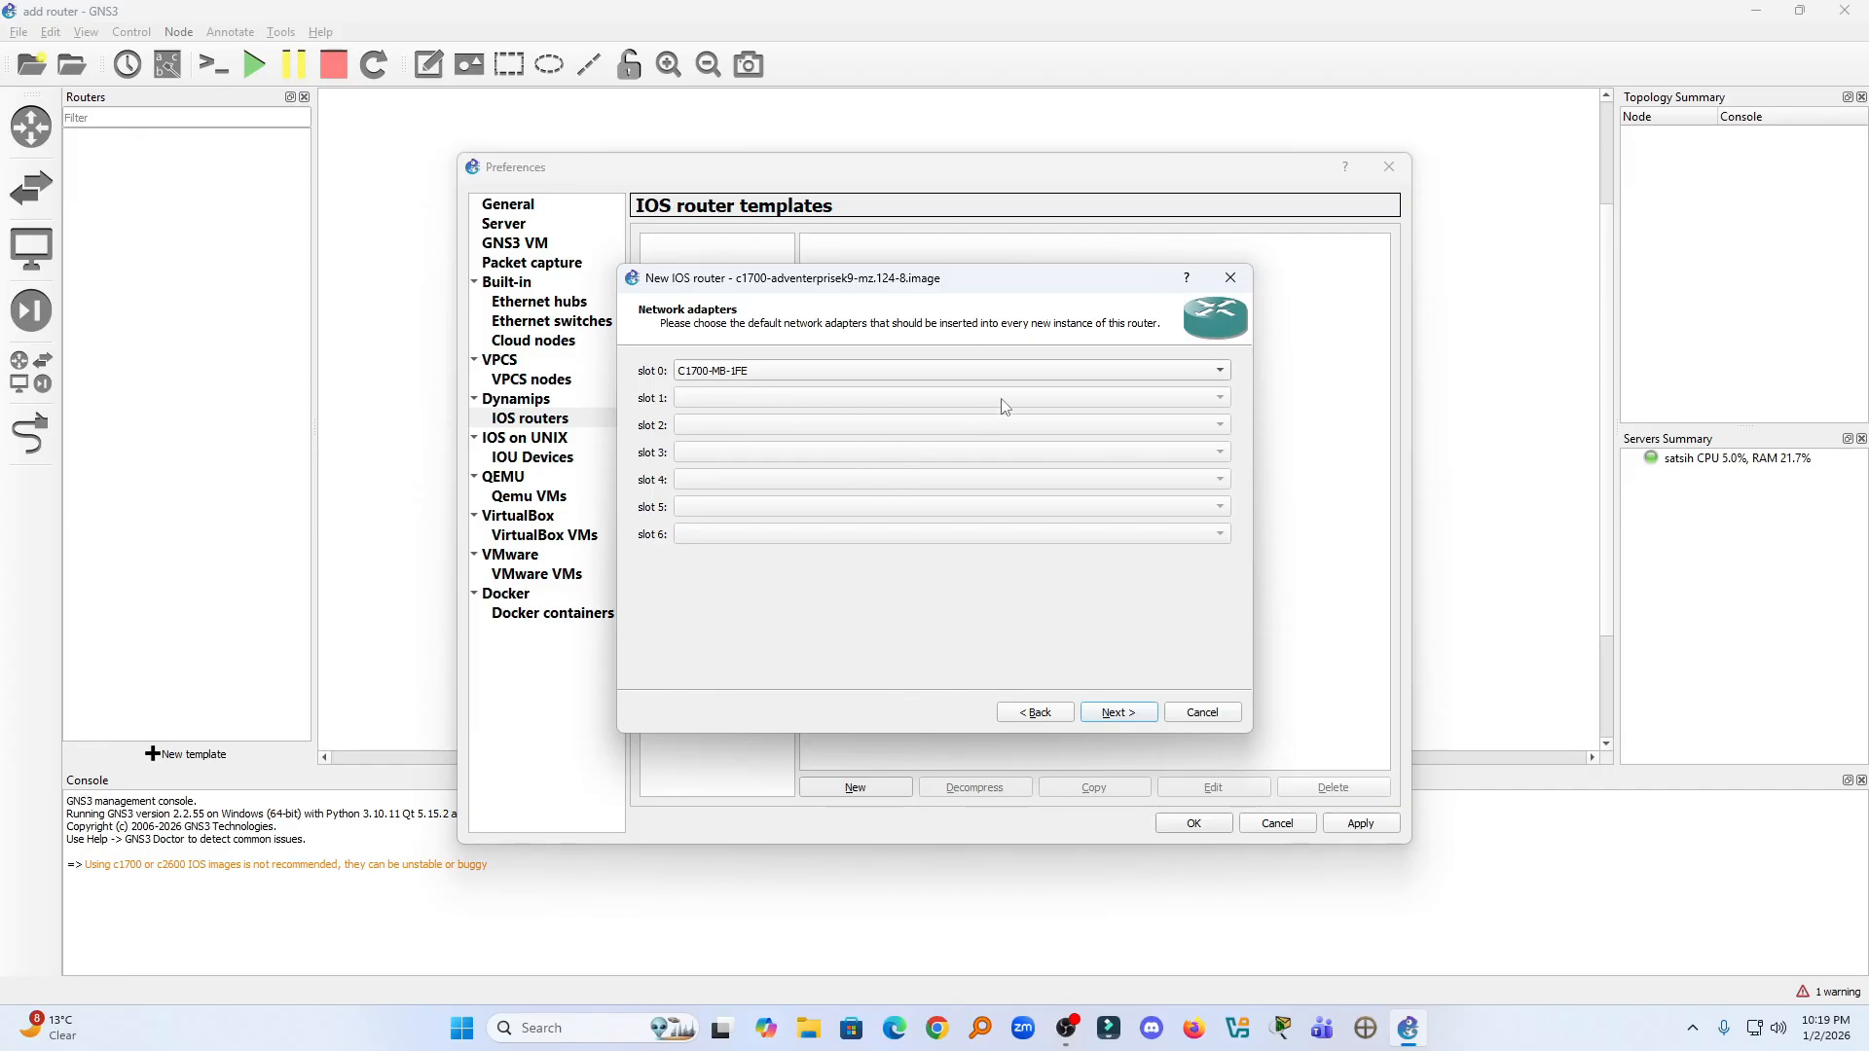
- Keep C1700-MB-1FE as the network adapter in slot 0 and continue to the WIC modules
left_click(1229, 373)
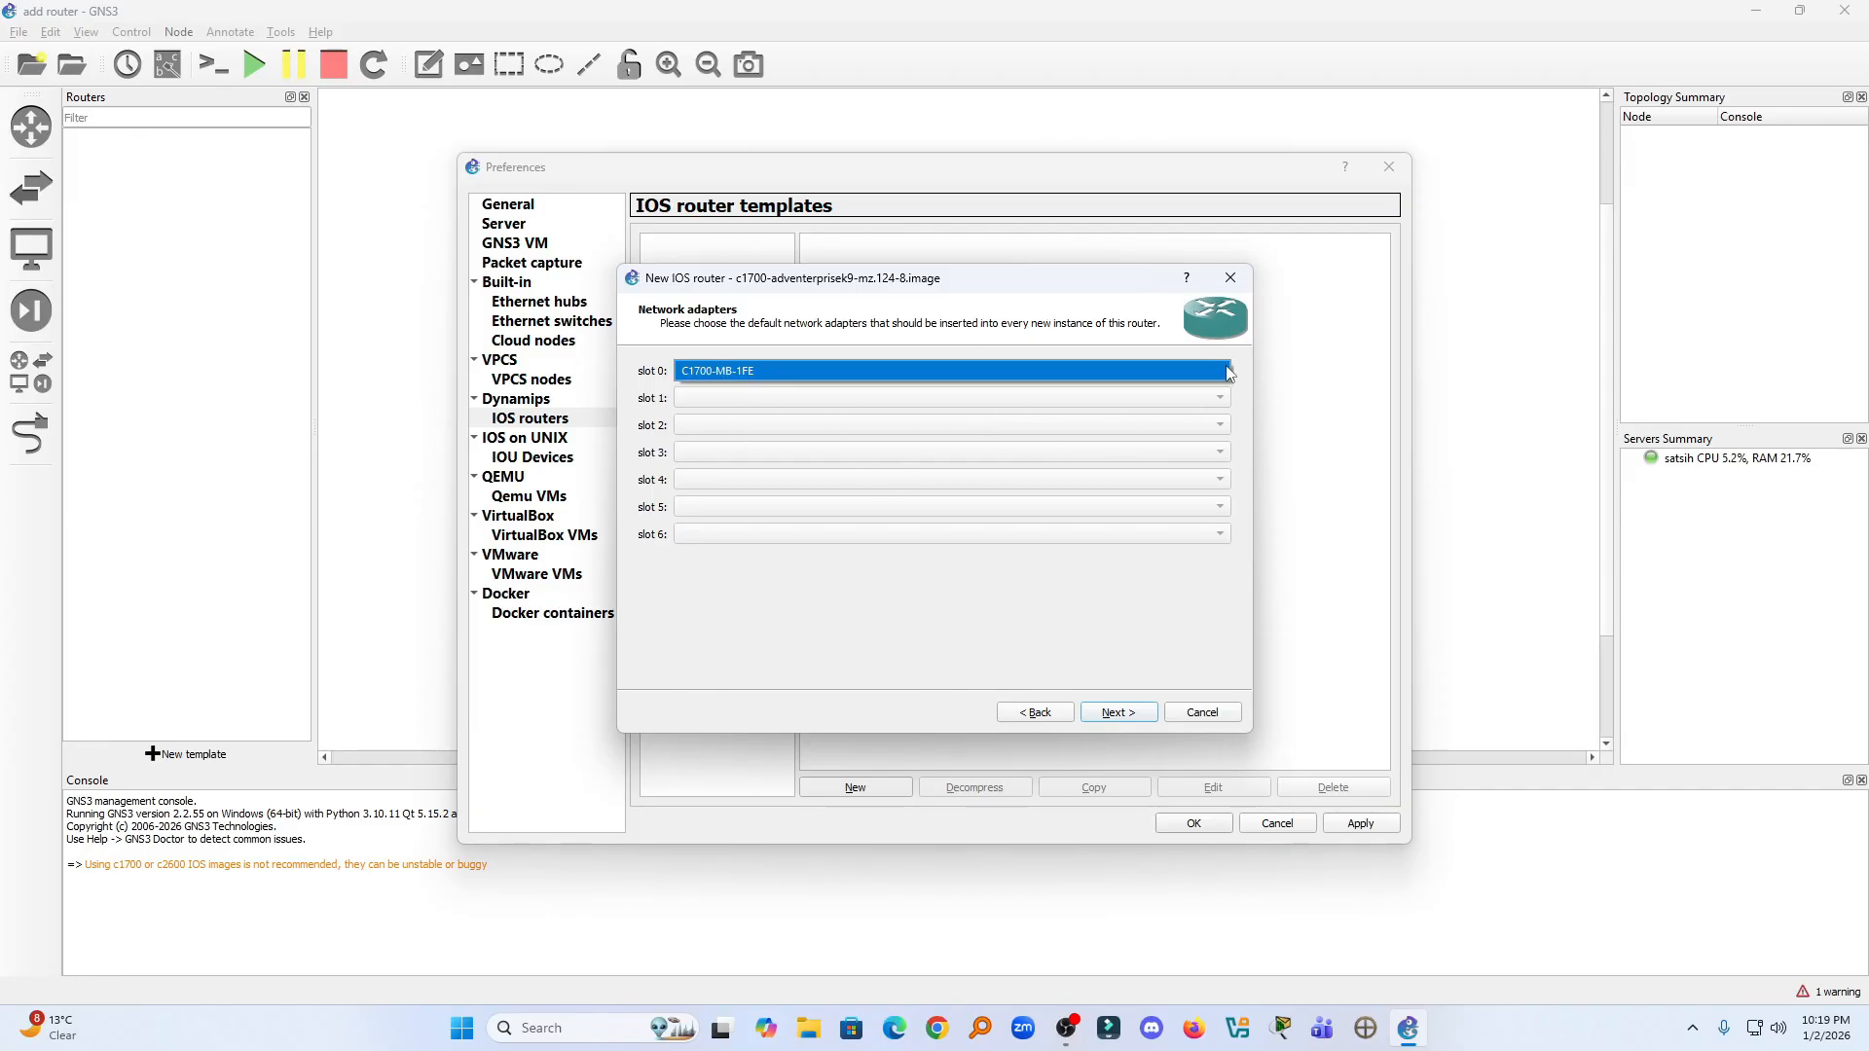
left_click(1227, 373)
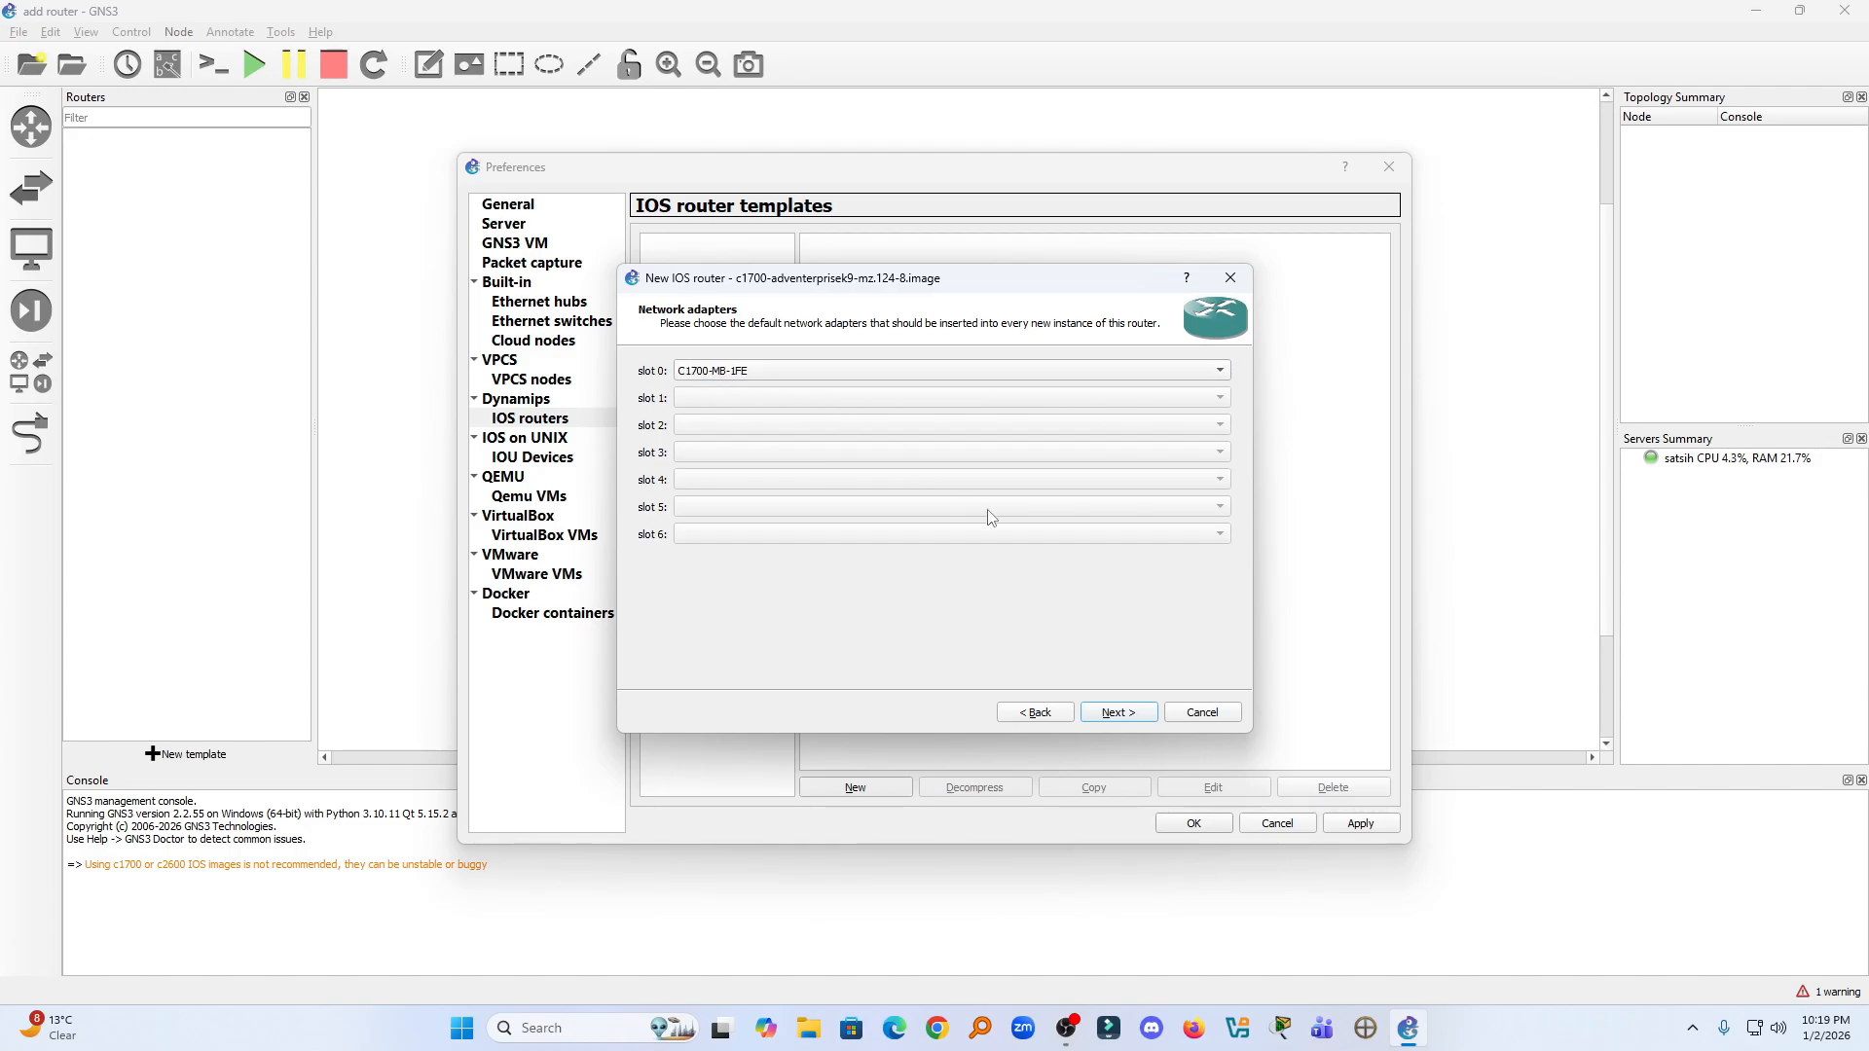
left_click(1109, 707)
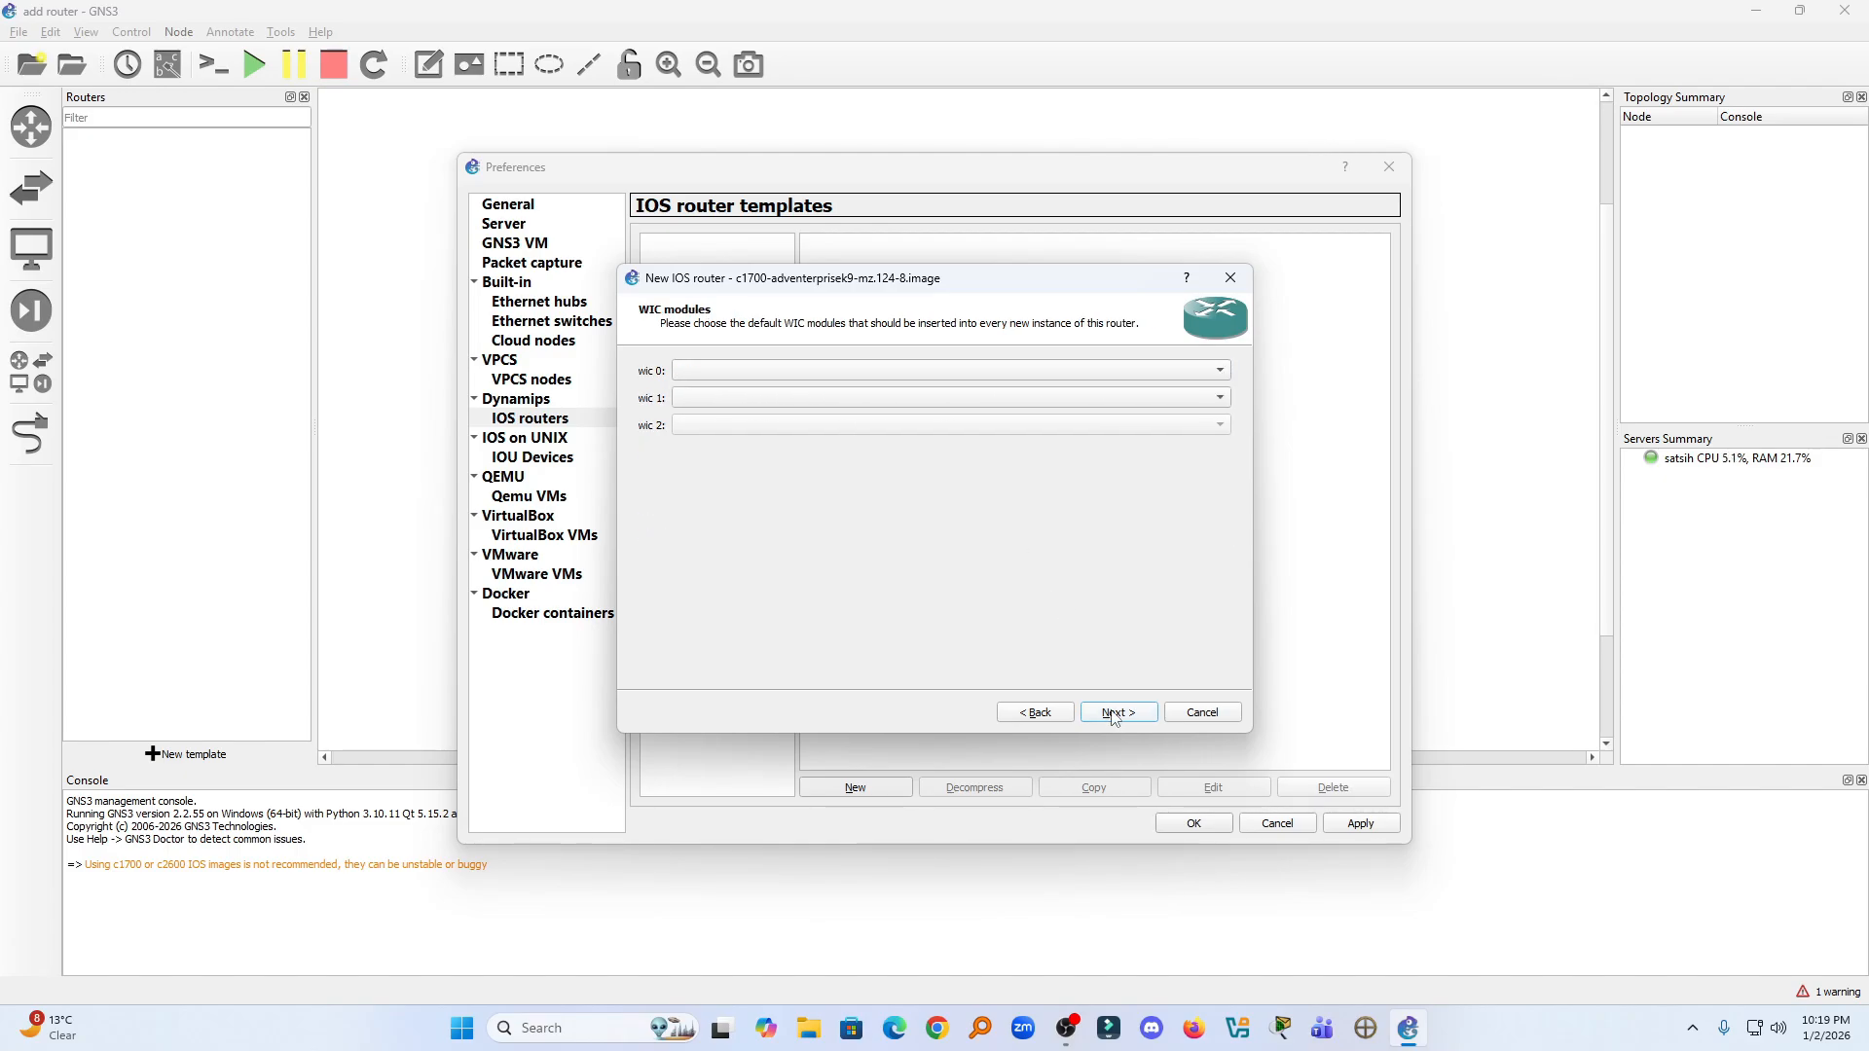
- Assign WIC-1T to wic 0 and WIC-2T to wic 1 for the new router template
left_click(730, 373)
left_click(726, 389)
left_click(727, 398)
left_click(735, 439)
left_click(1111, 714)
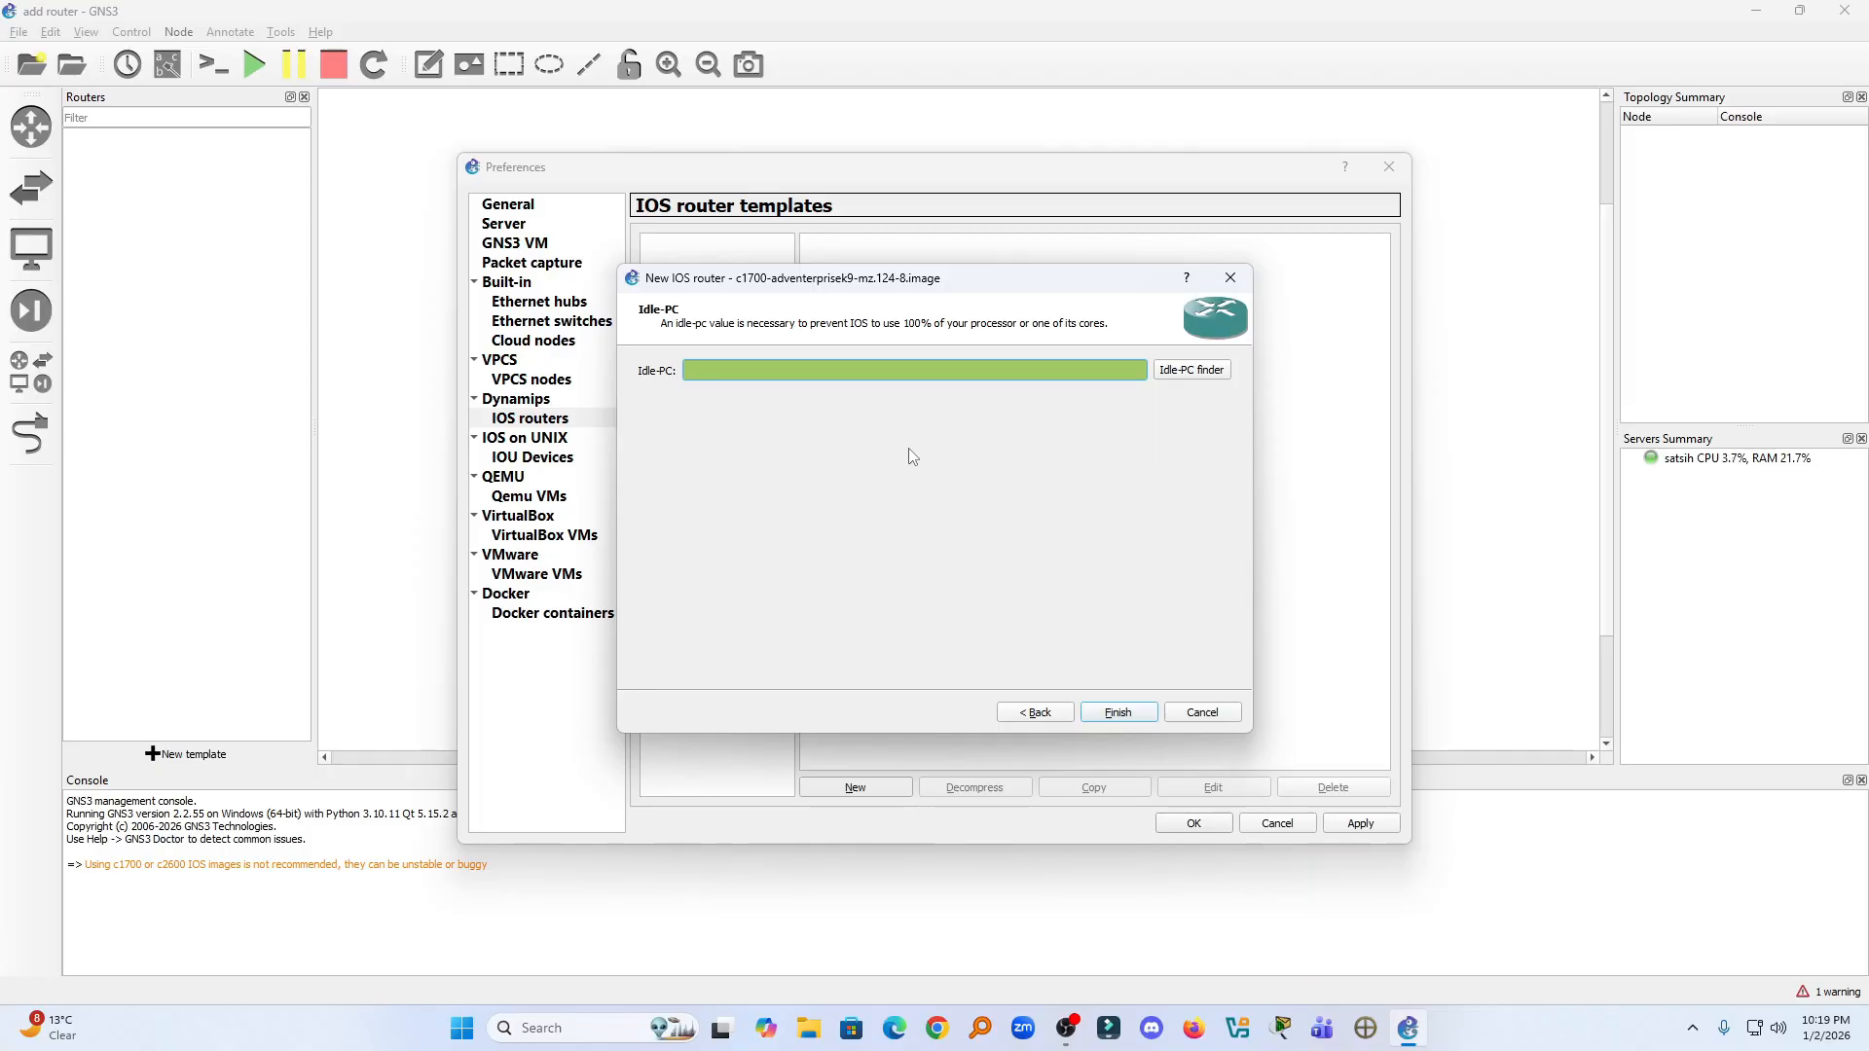
- Find a suitable Idle-PC value for the image, finish the c1700 template and apply the preferences
left_click(1205, 371)
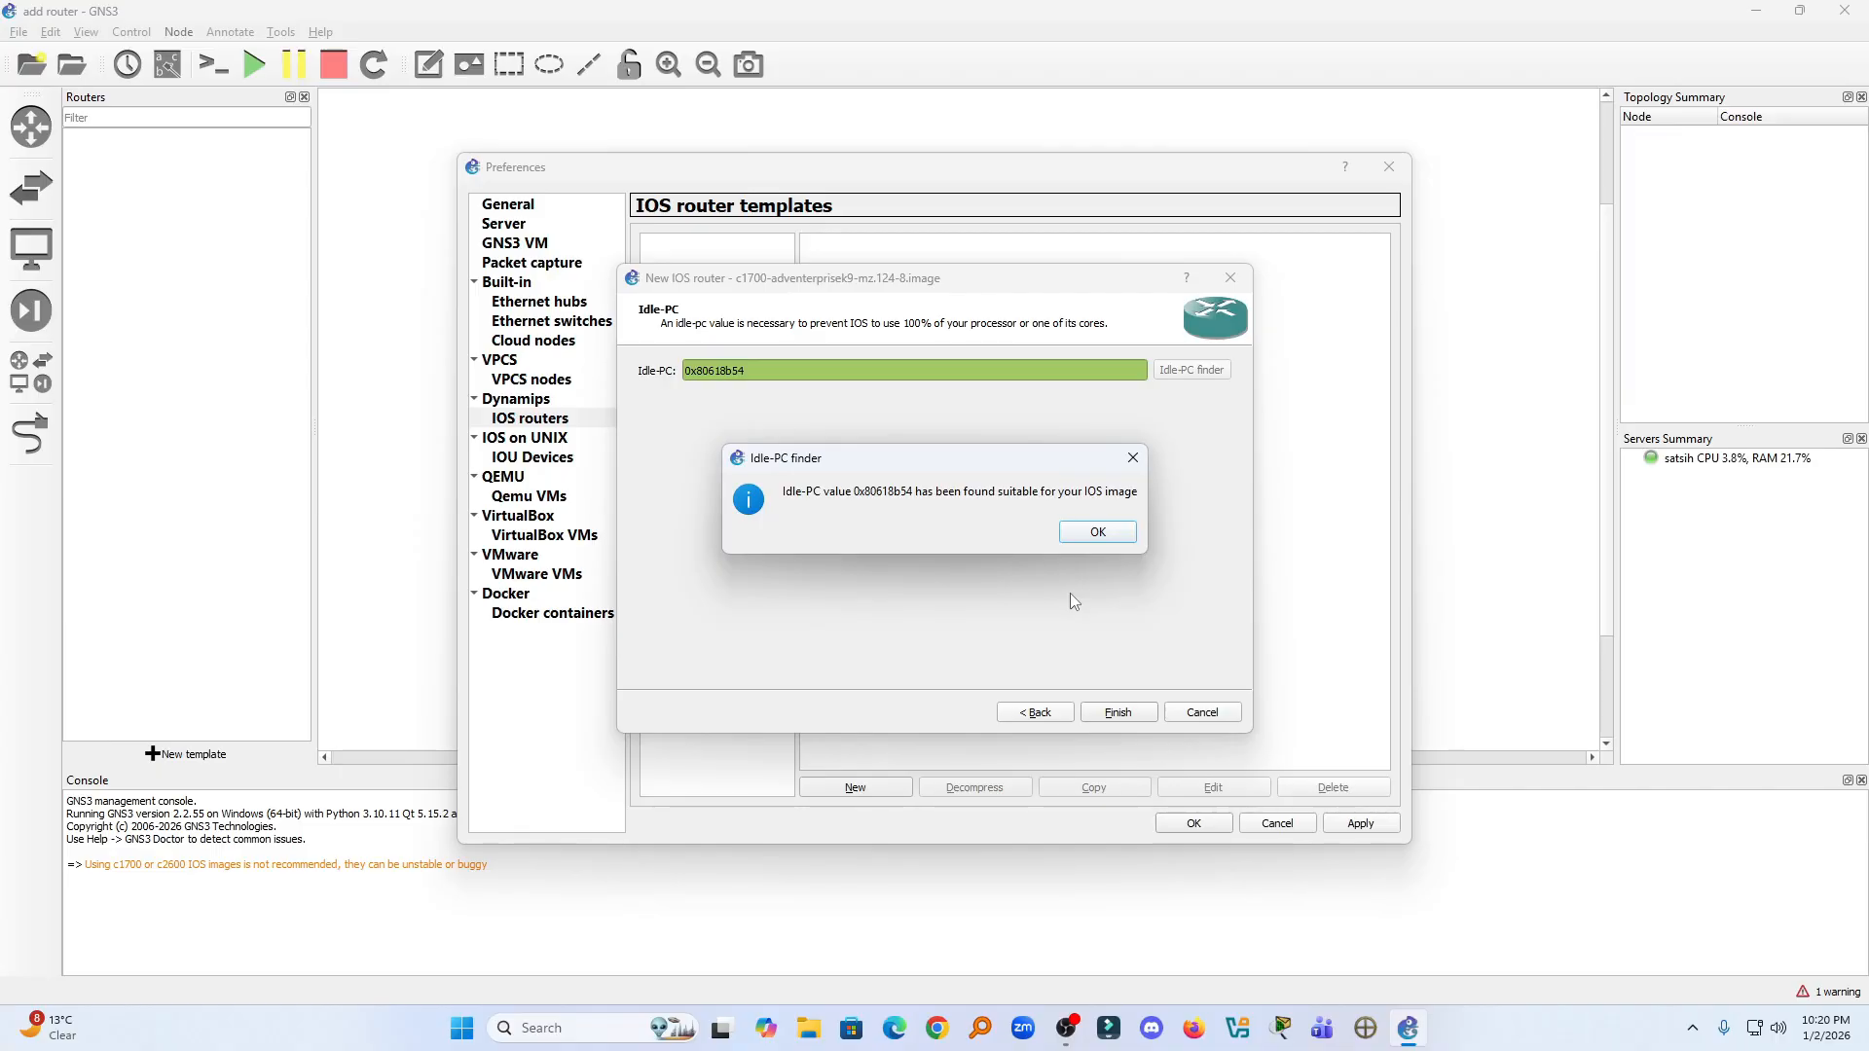
left_click(1097, 535)
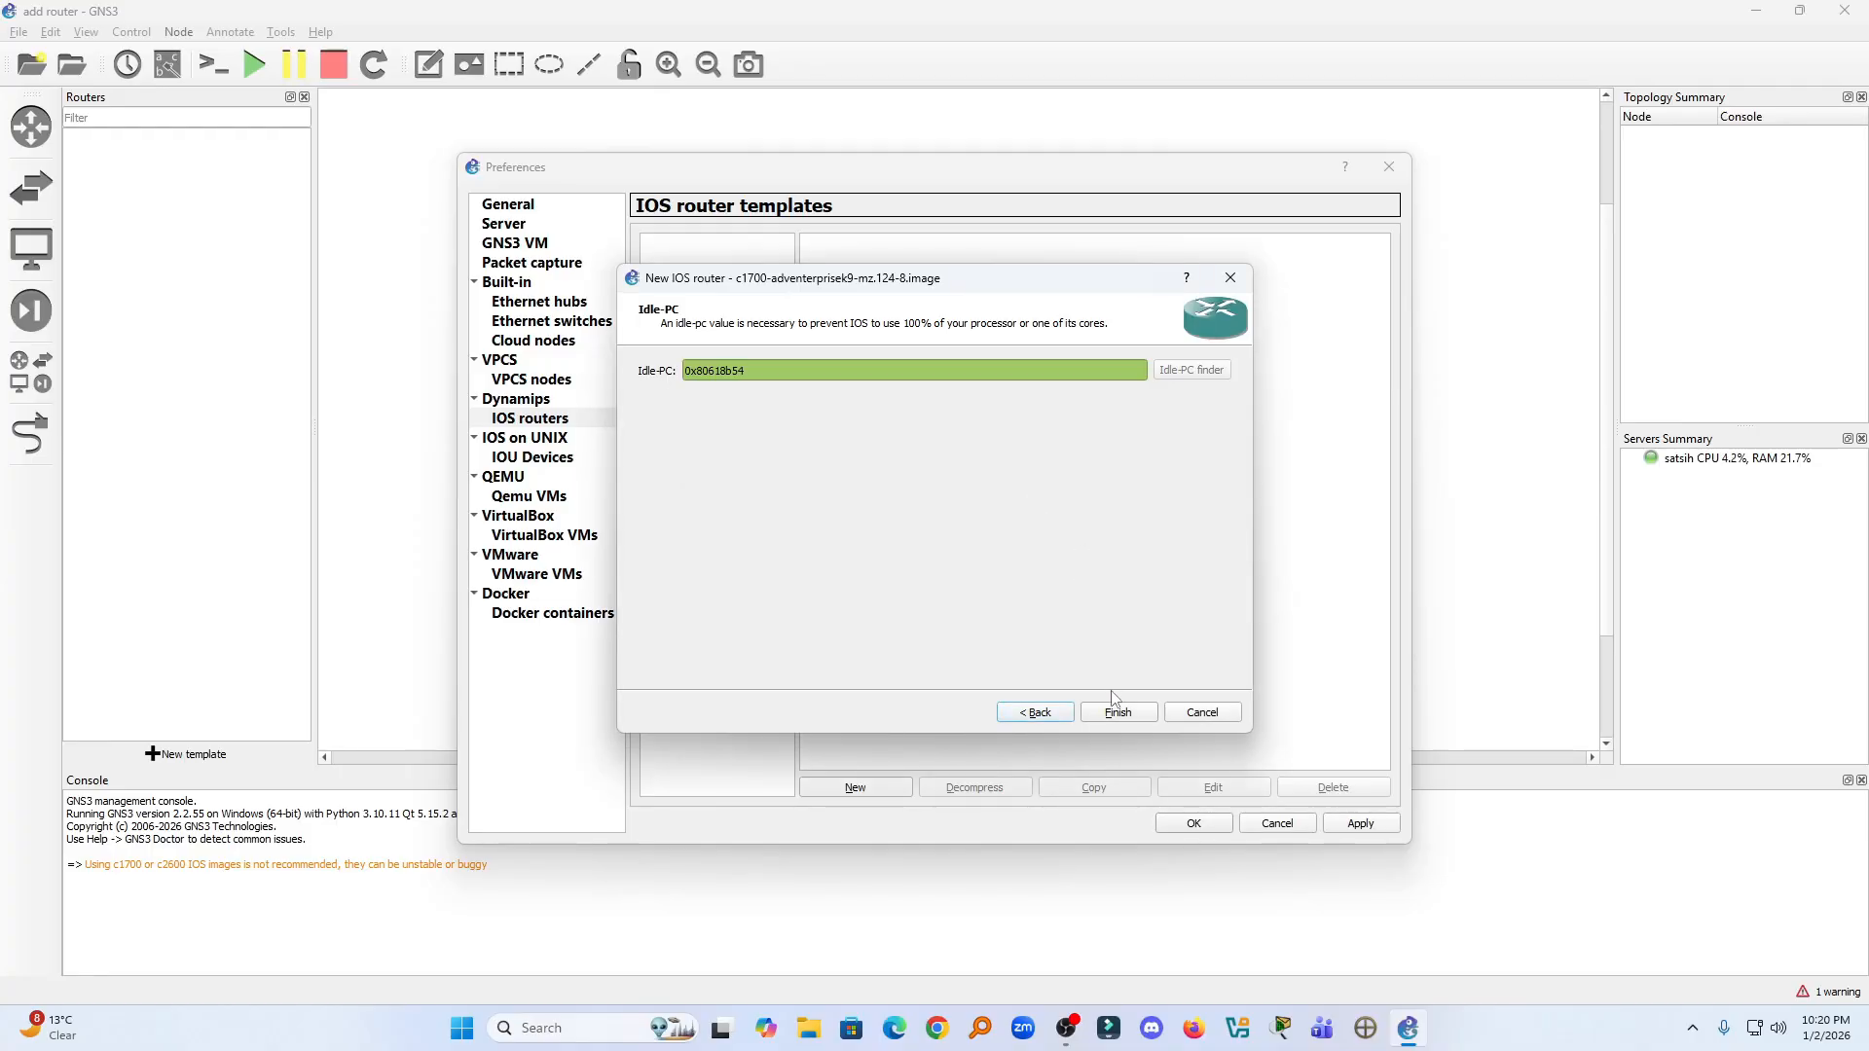
left_click(1119, 715)
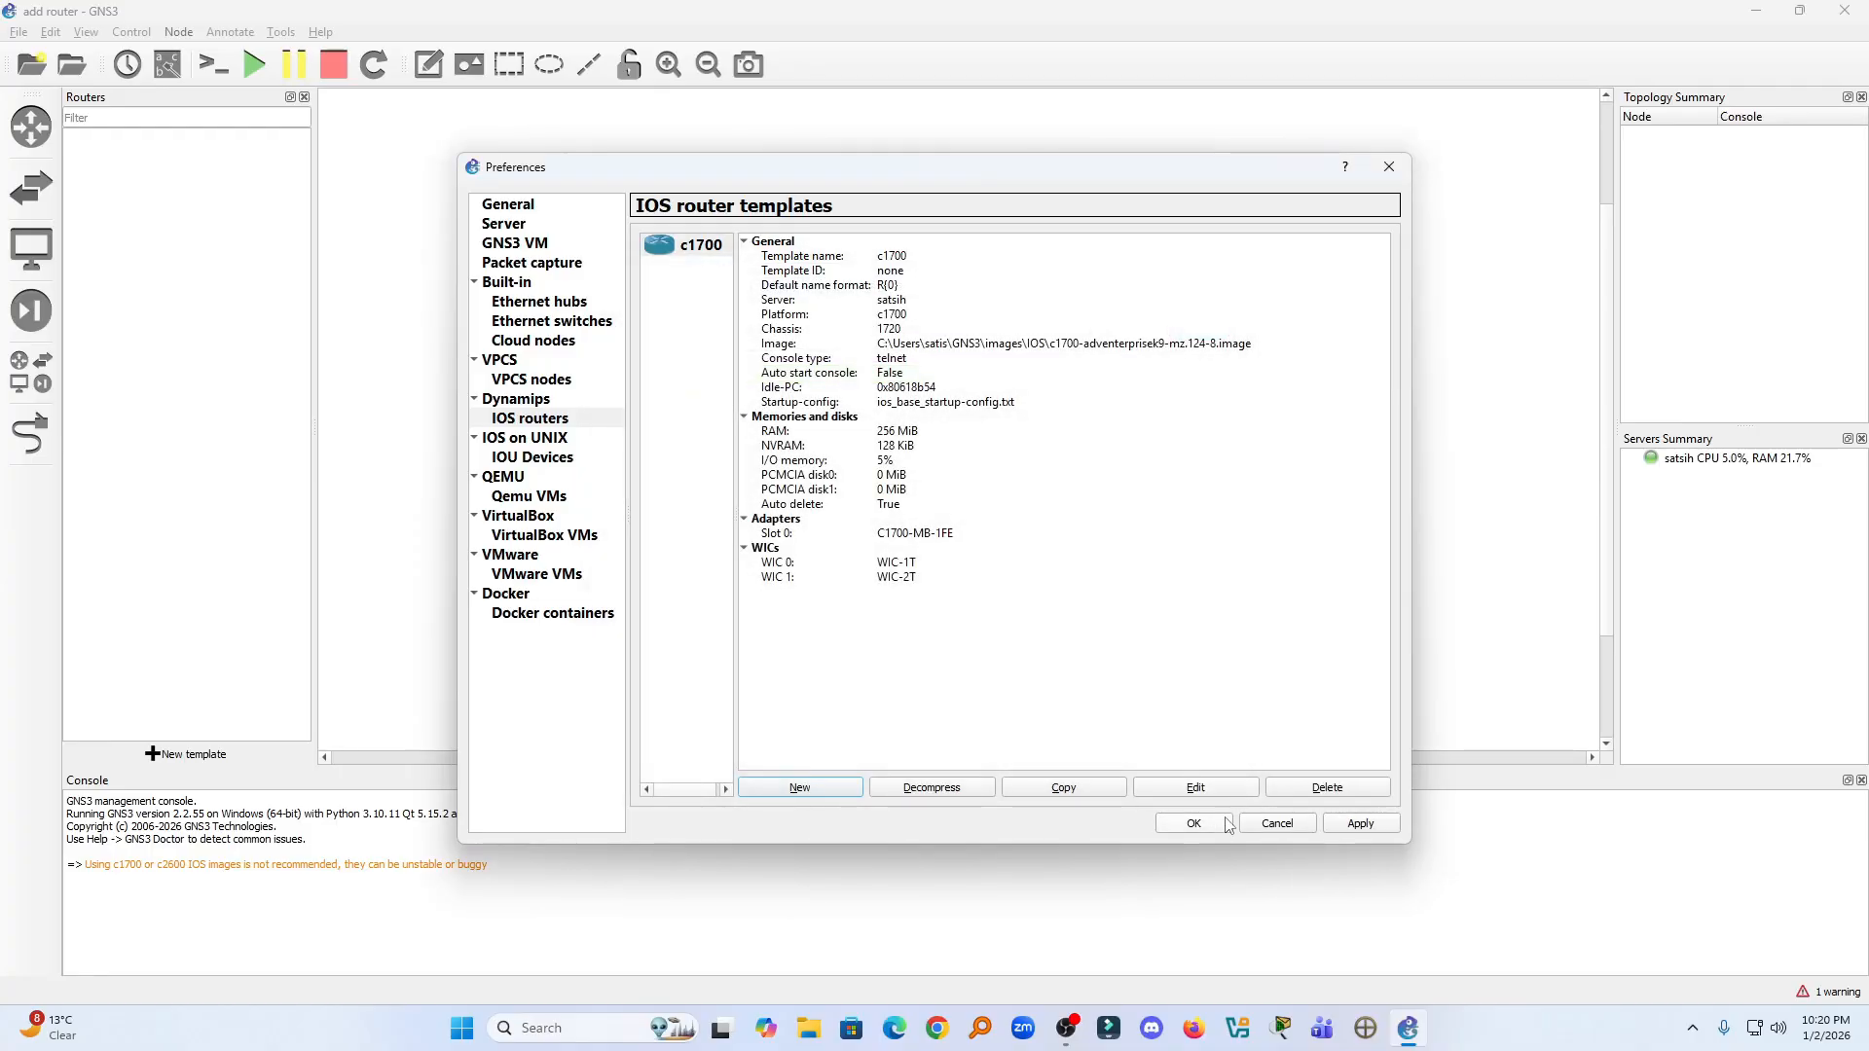
left_click(1355, 826)
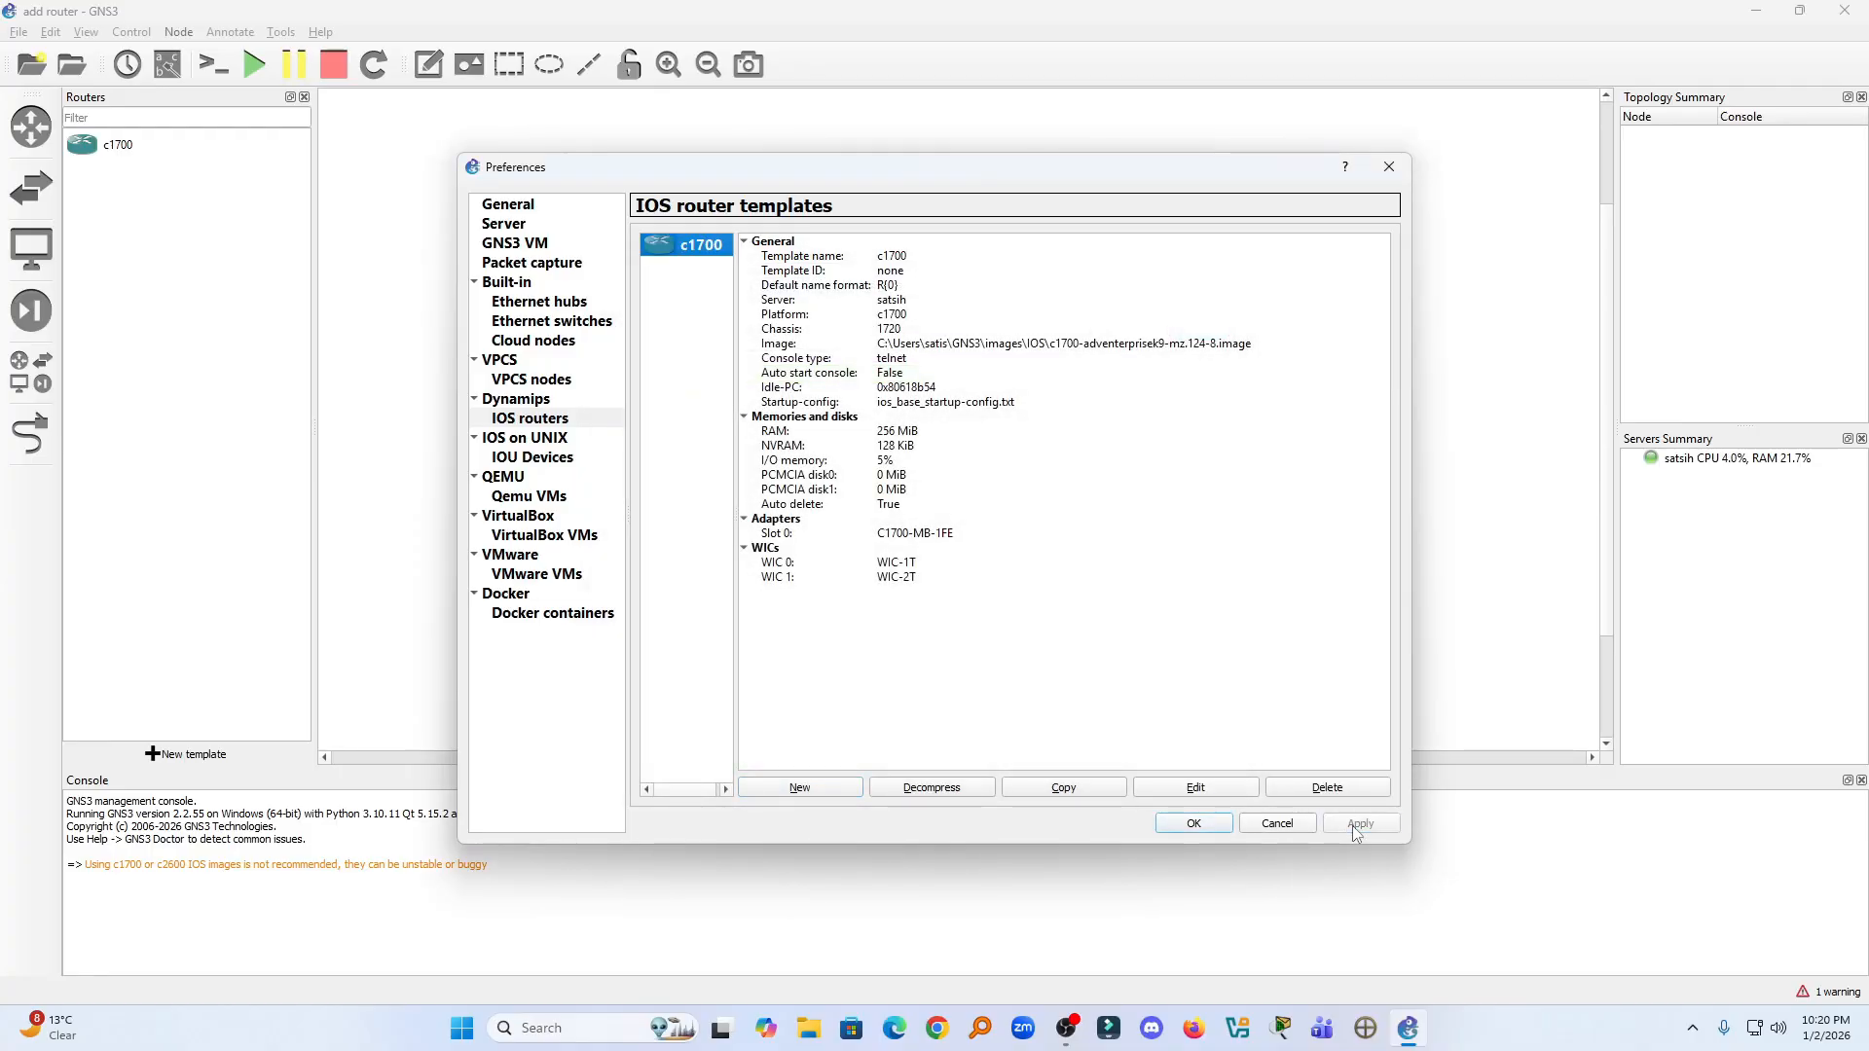
left_click(1205, 831)
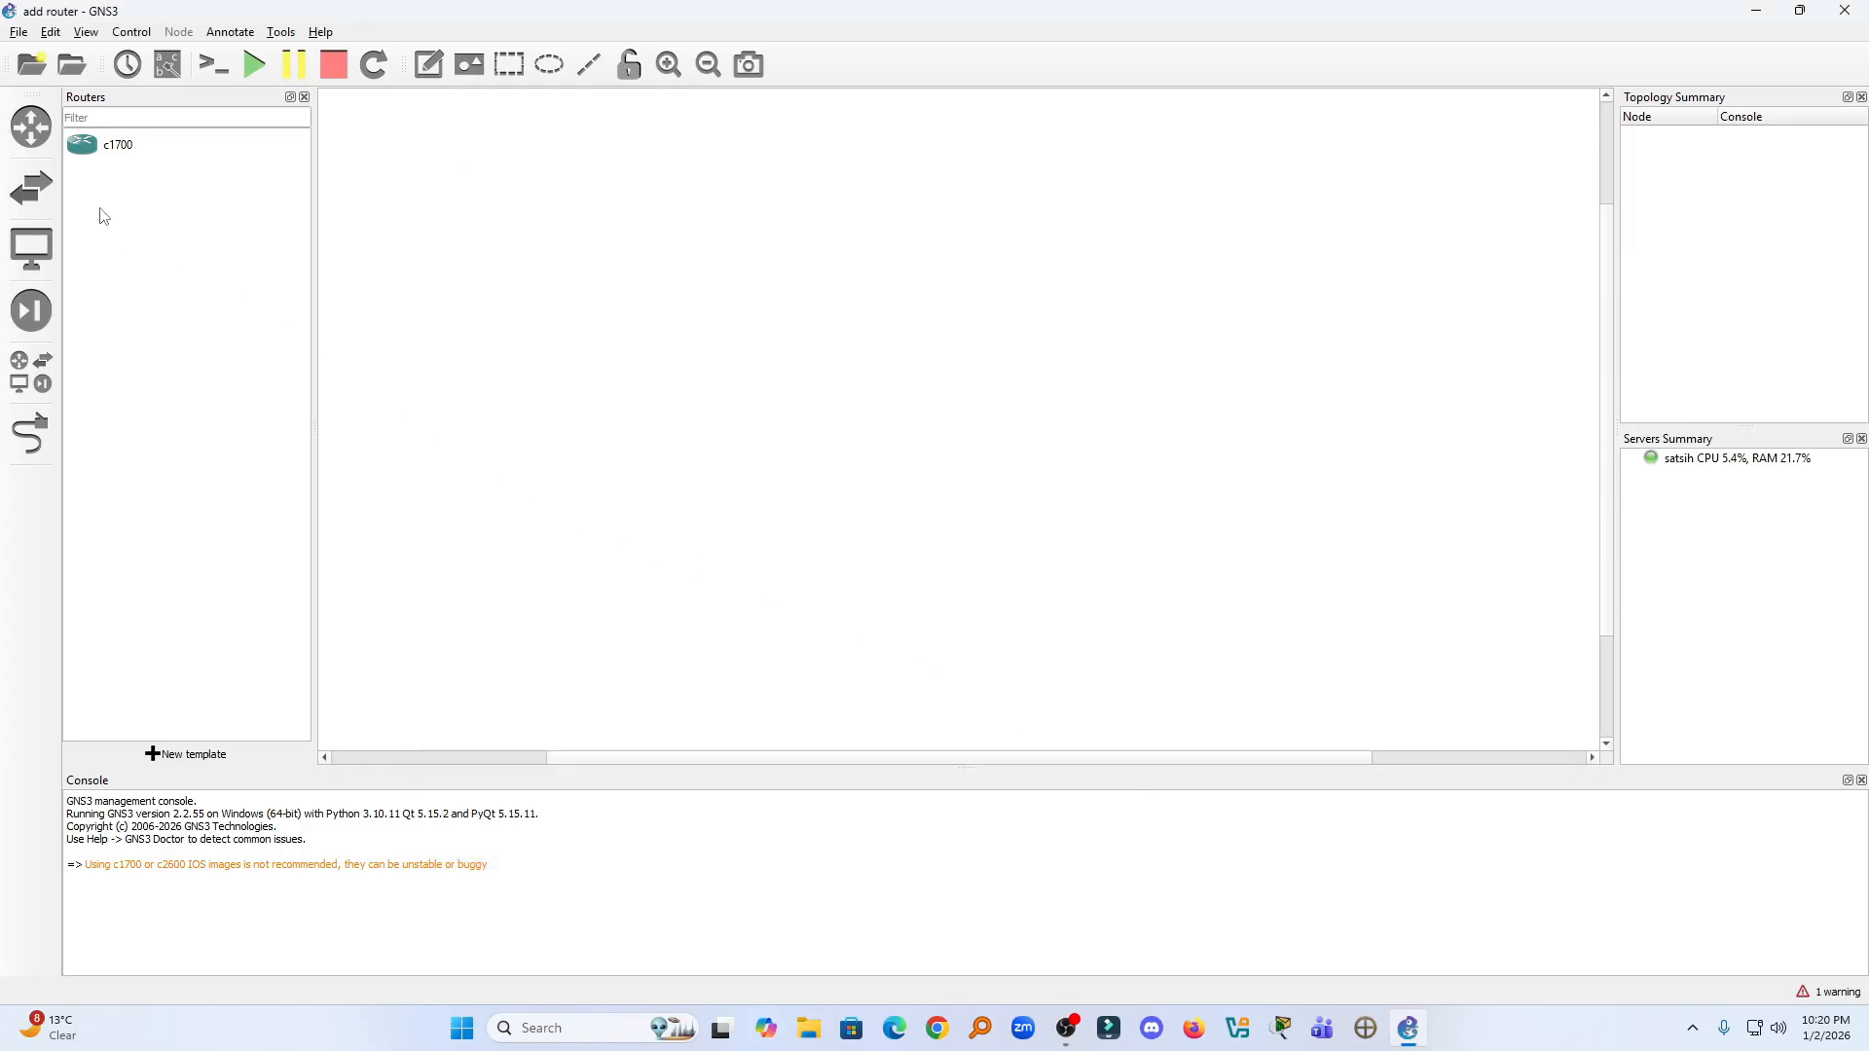
- Place a c1700 router from the router list onto the empty workspace
left_click(32, 127)
left_click(33, 127)
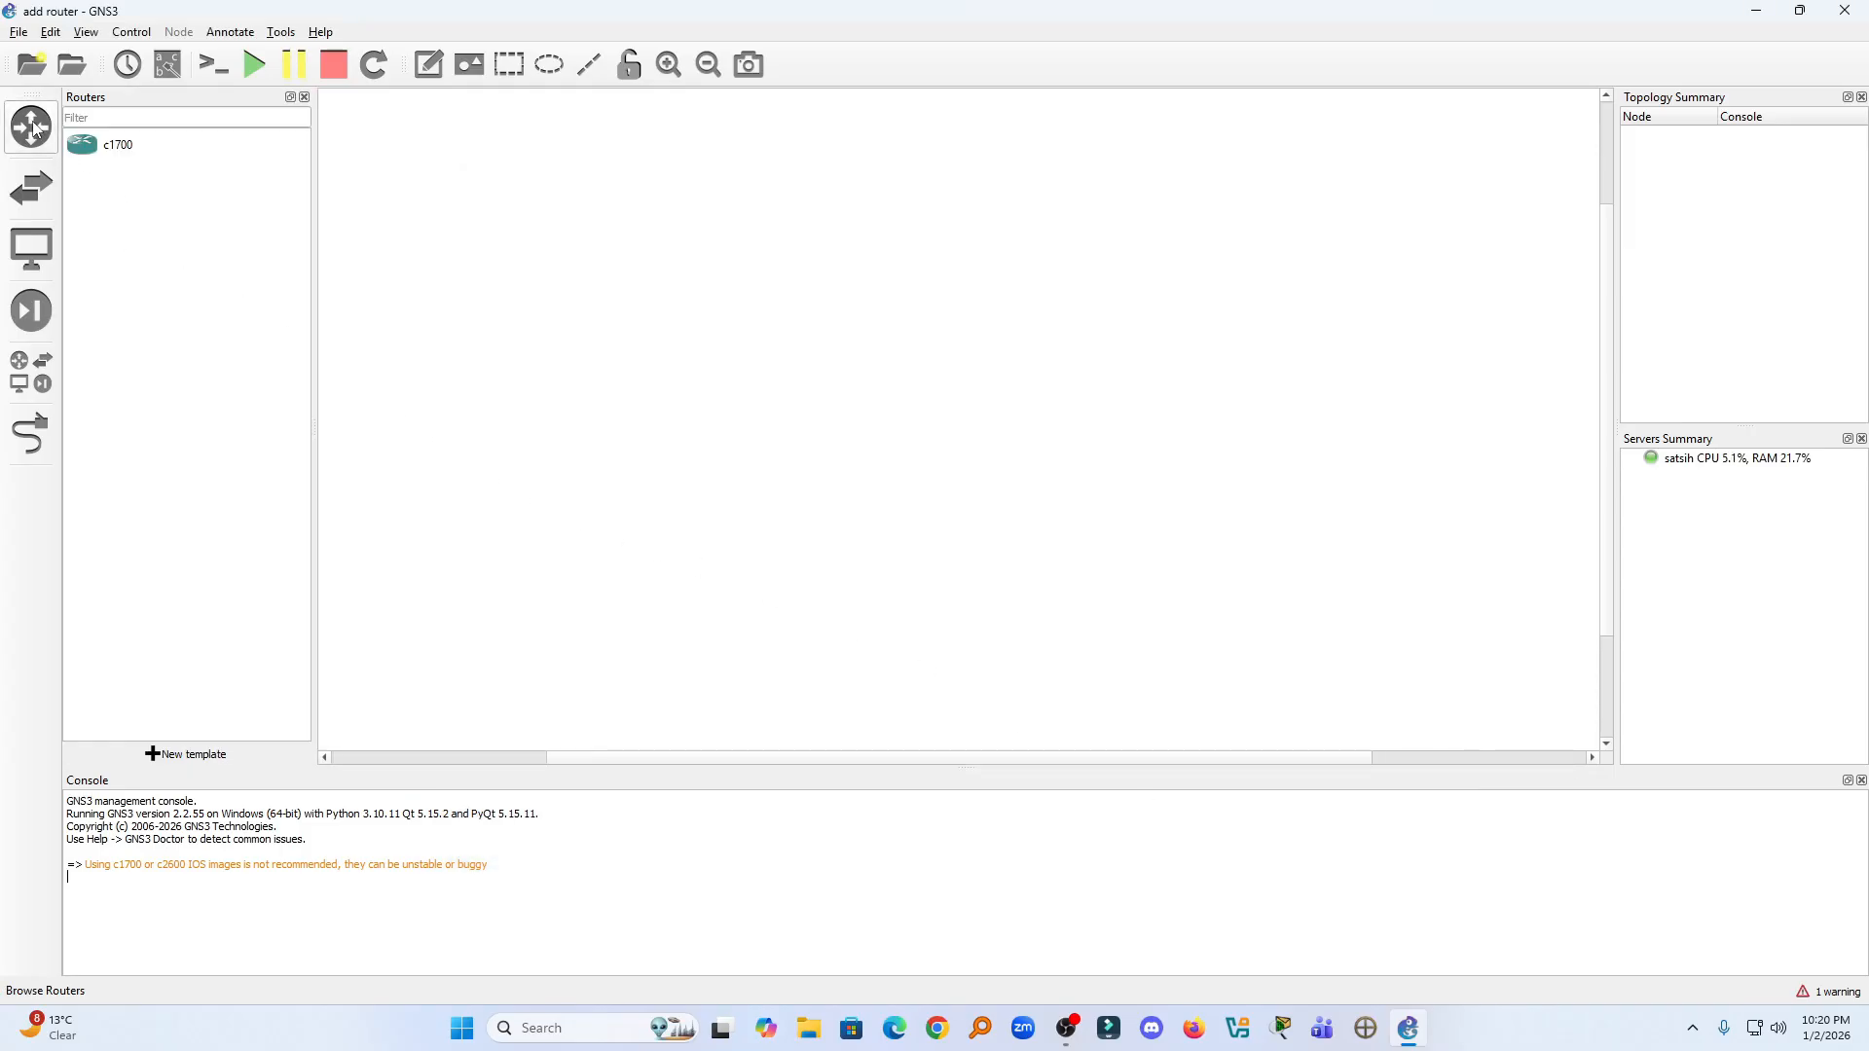
left_click_drag(94, 156, 990, 409)
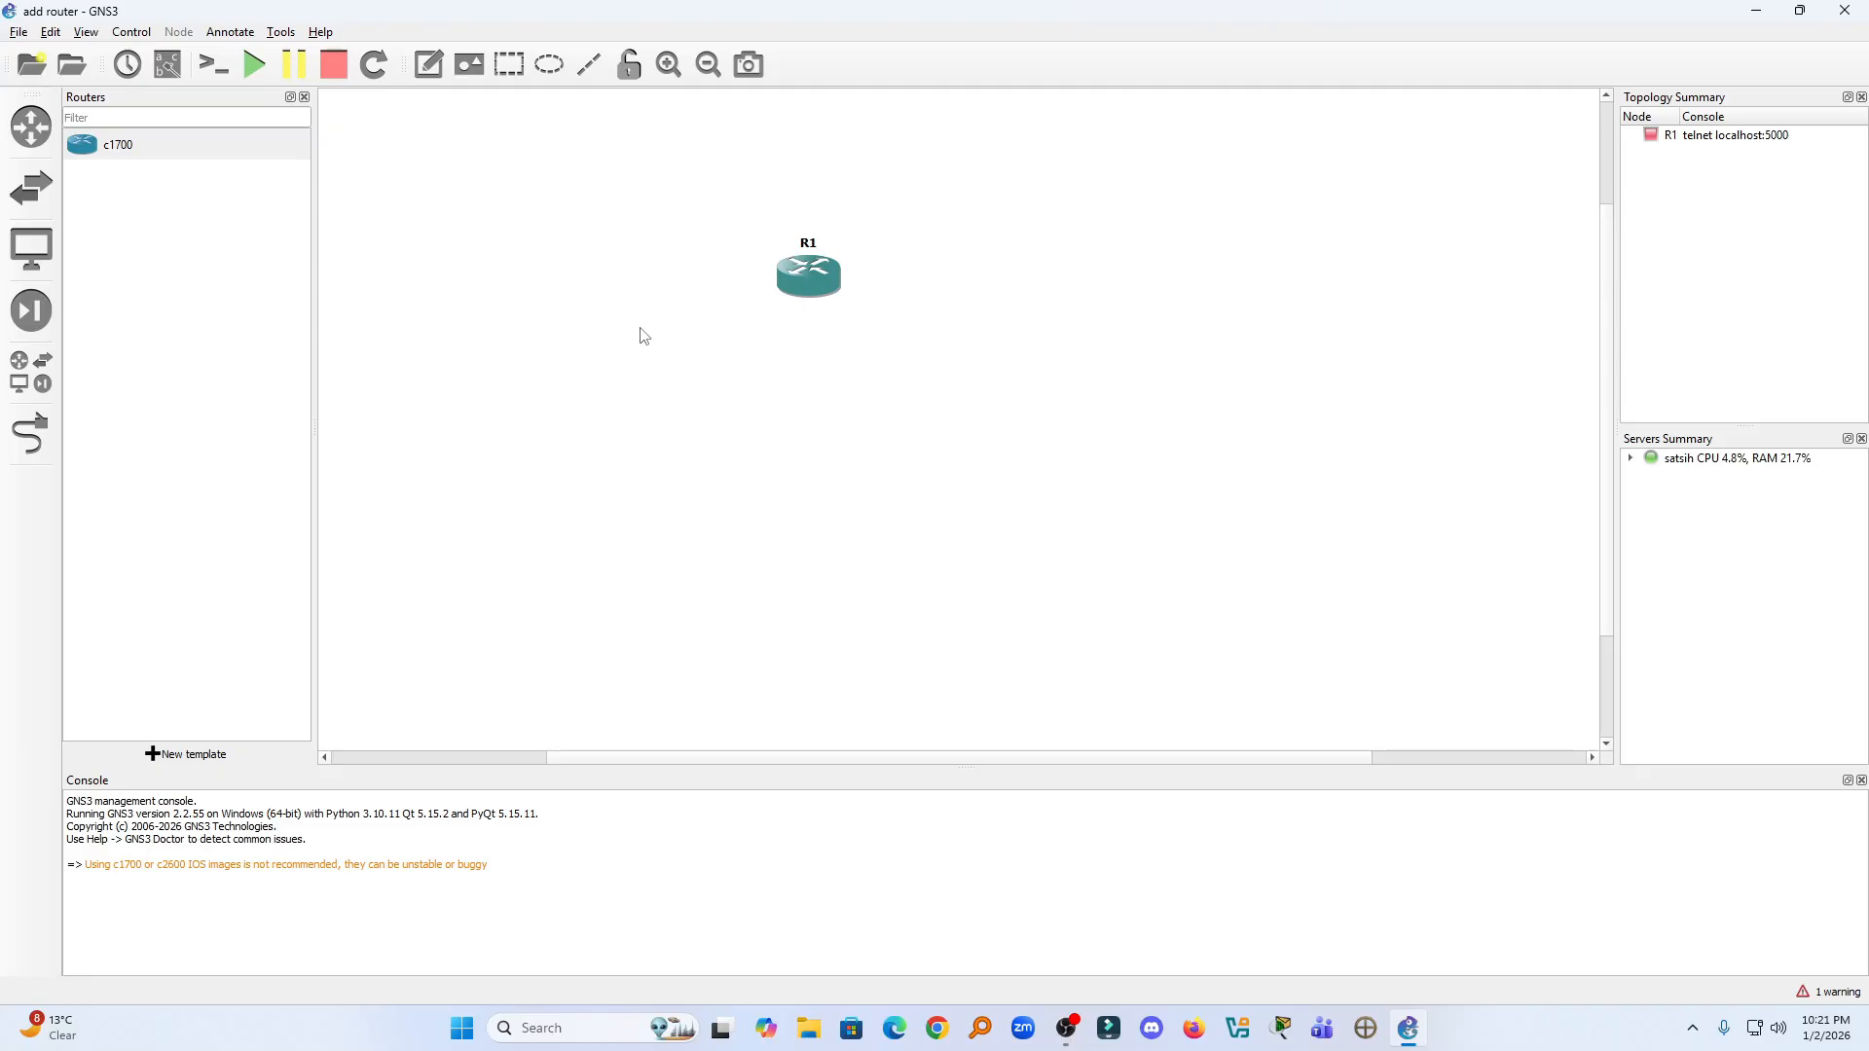
- Start another new IOS router template from the IOS routers preferences
left_click(49, 32)
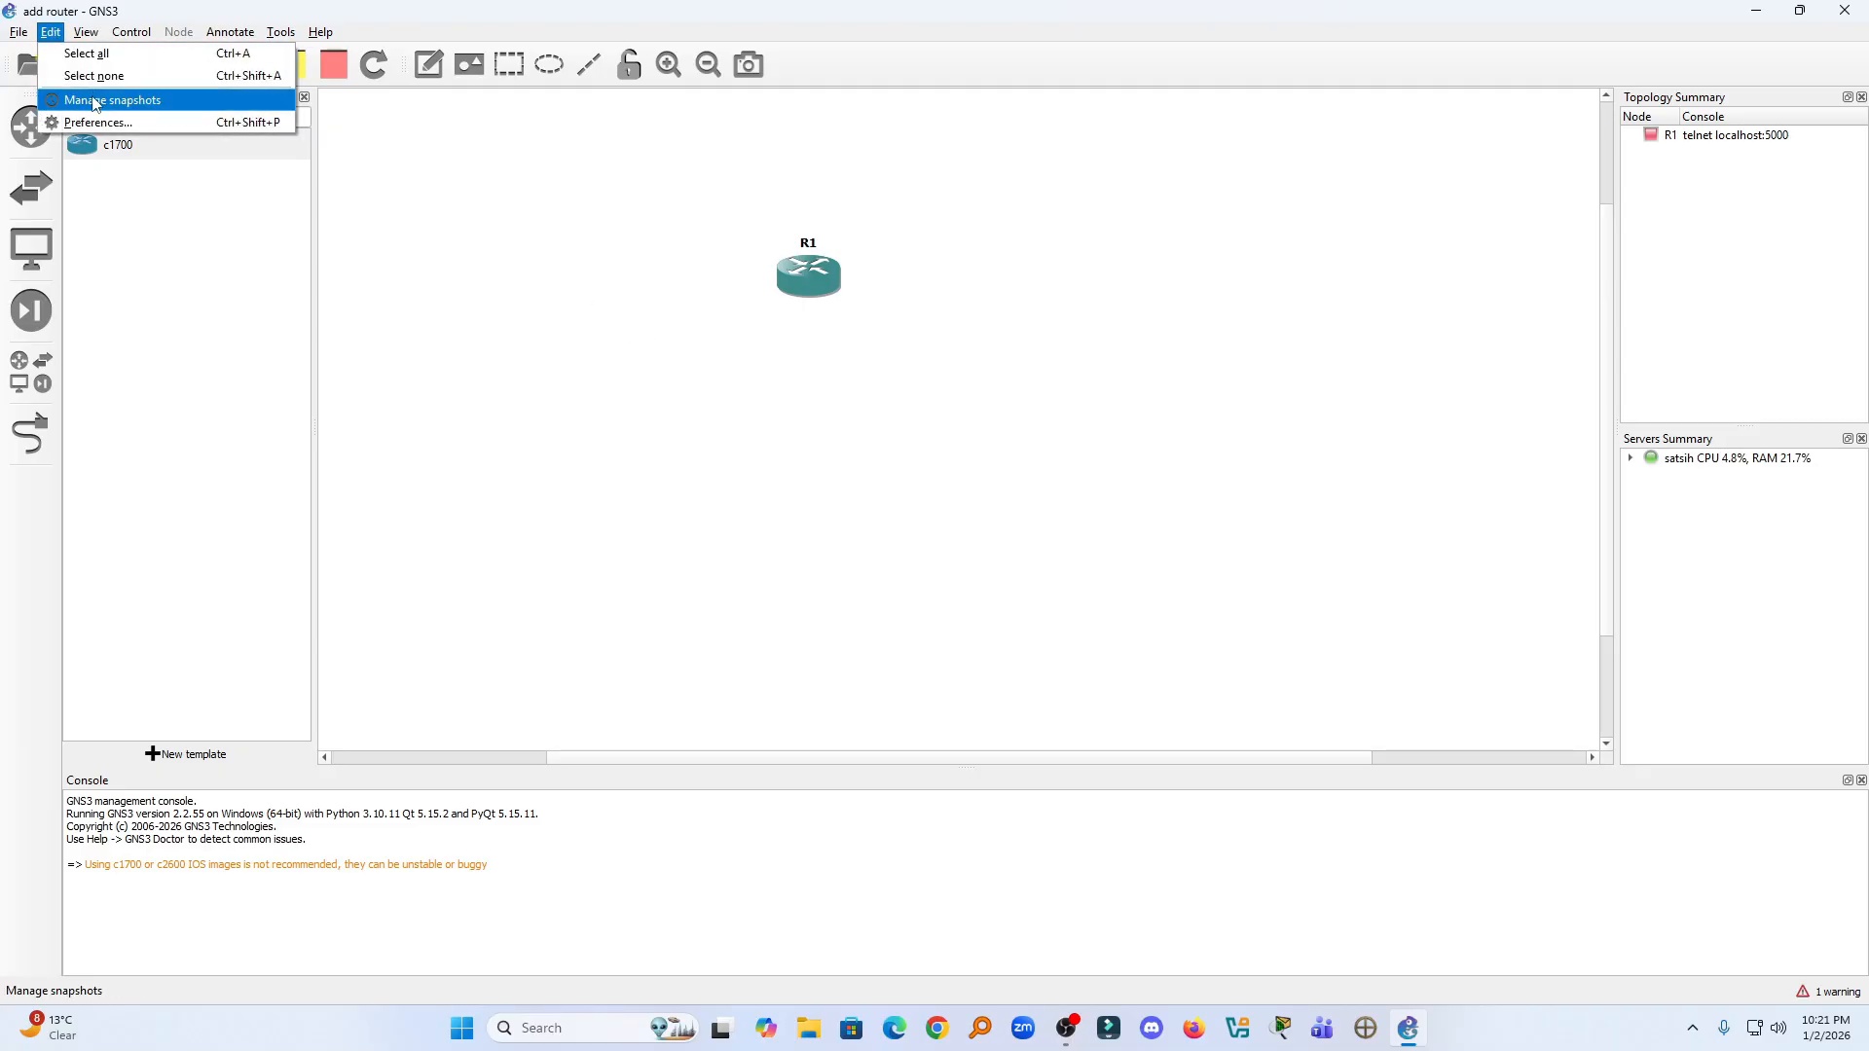
left_click(97, 122)
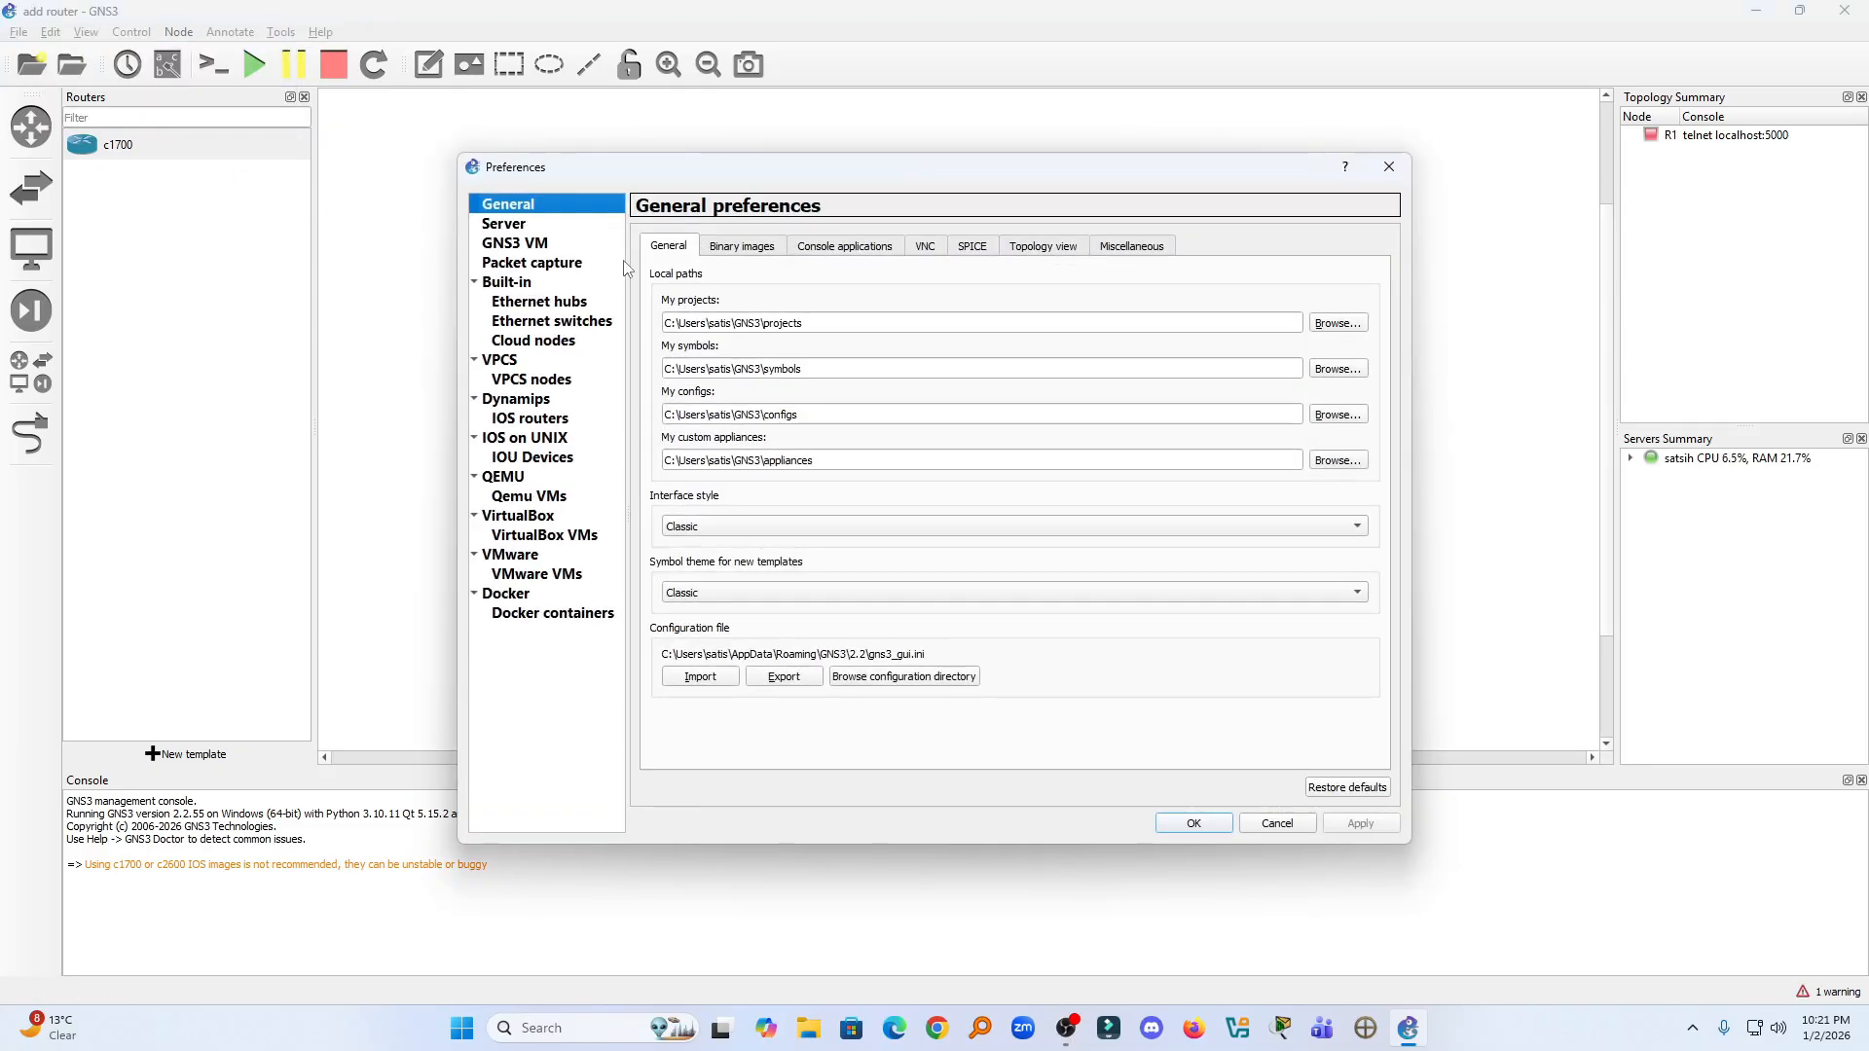
left_click(540, 418)
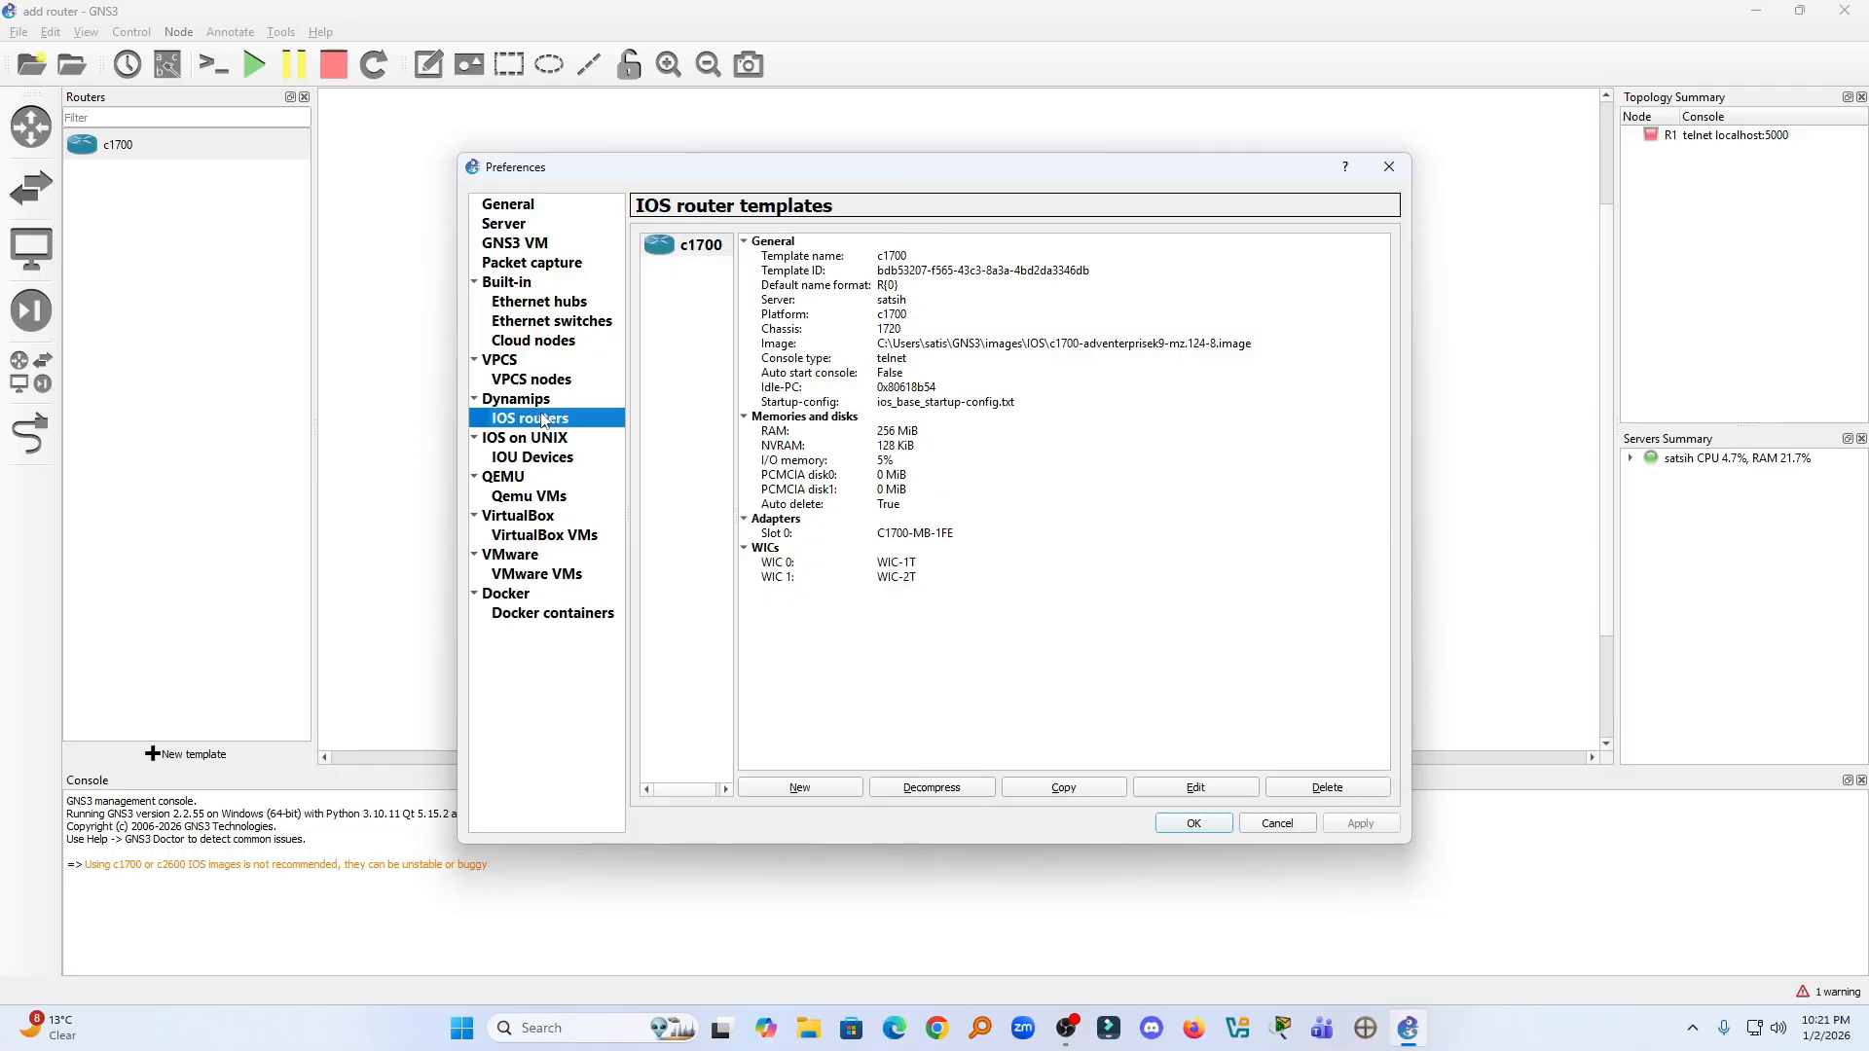
left_click(800, 788)
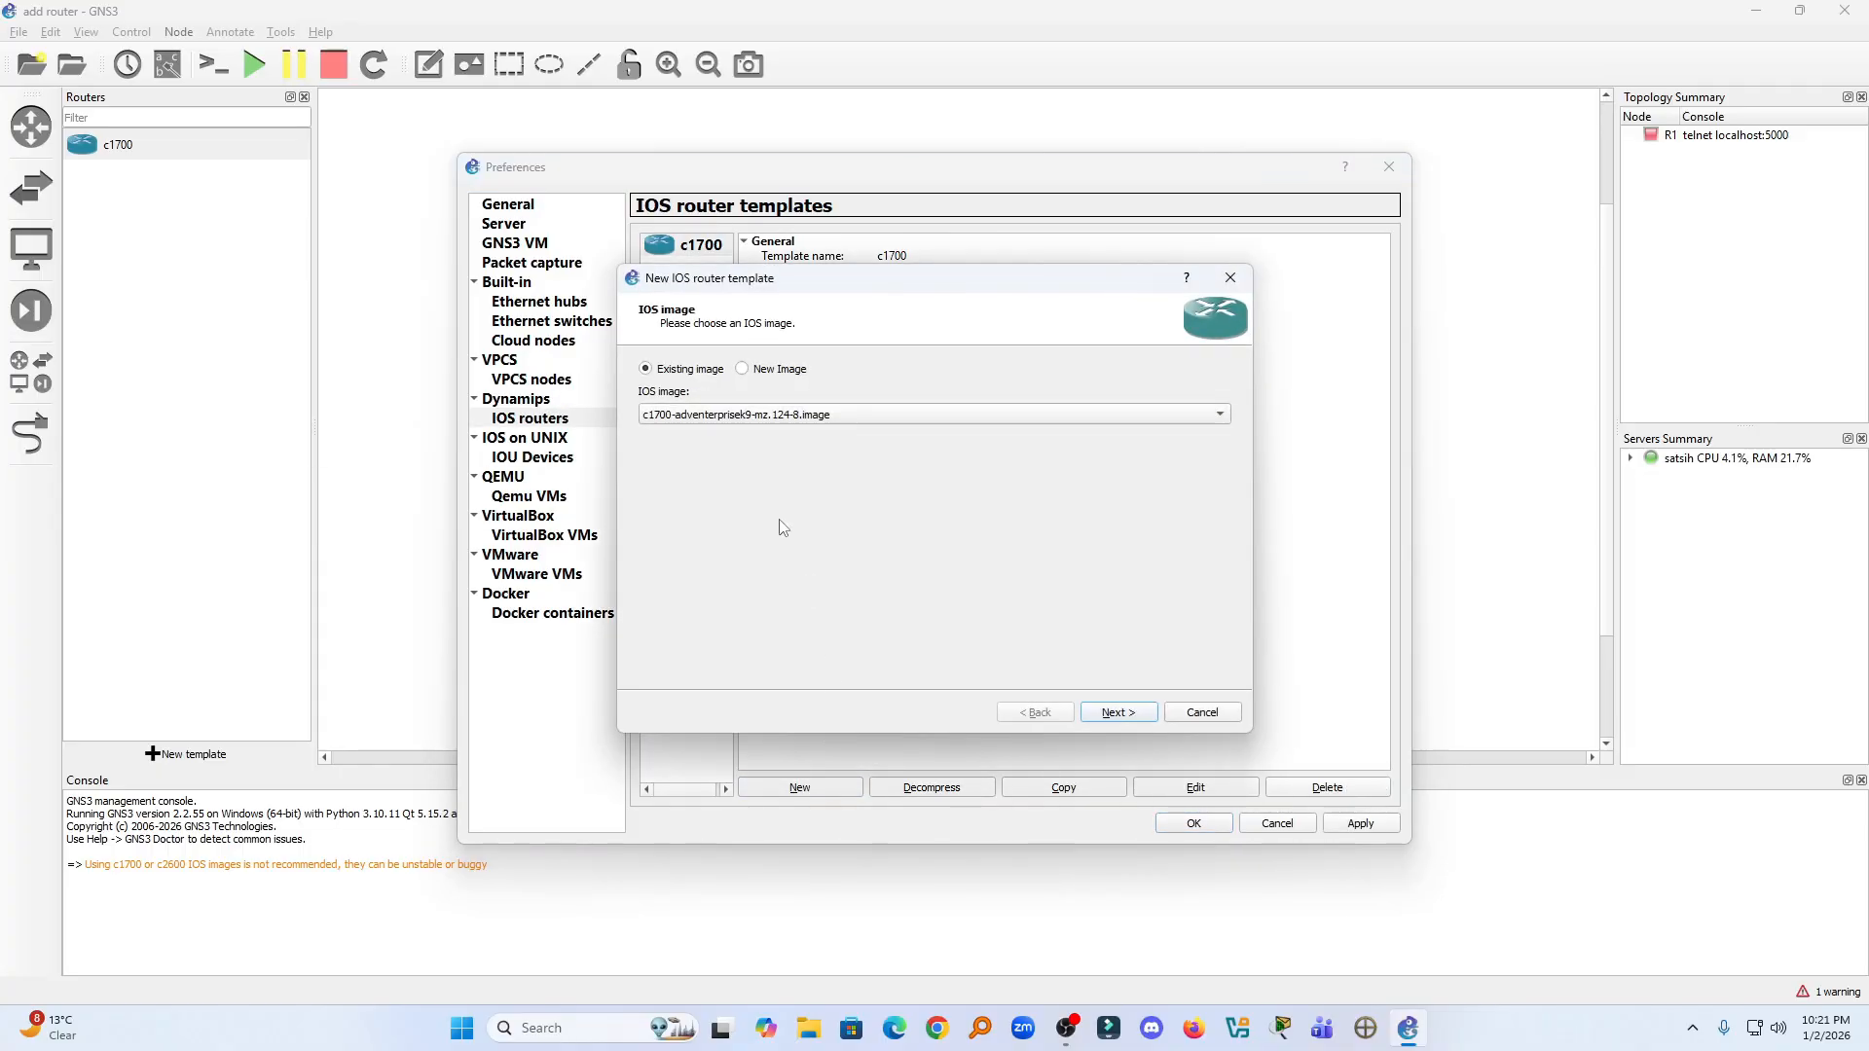
- Load c7200-advipservicesk9-mz.152-4.S5.bin from the GNS3 IOS folder as a new image and decompress it
left_click(787, 379)
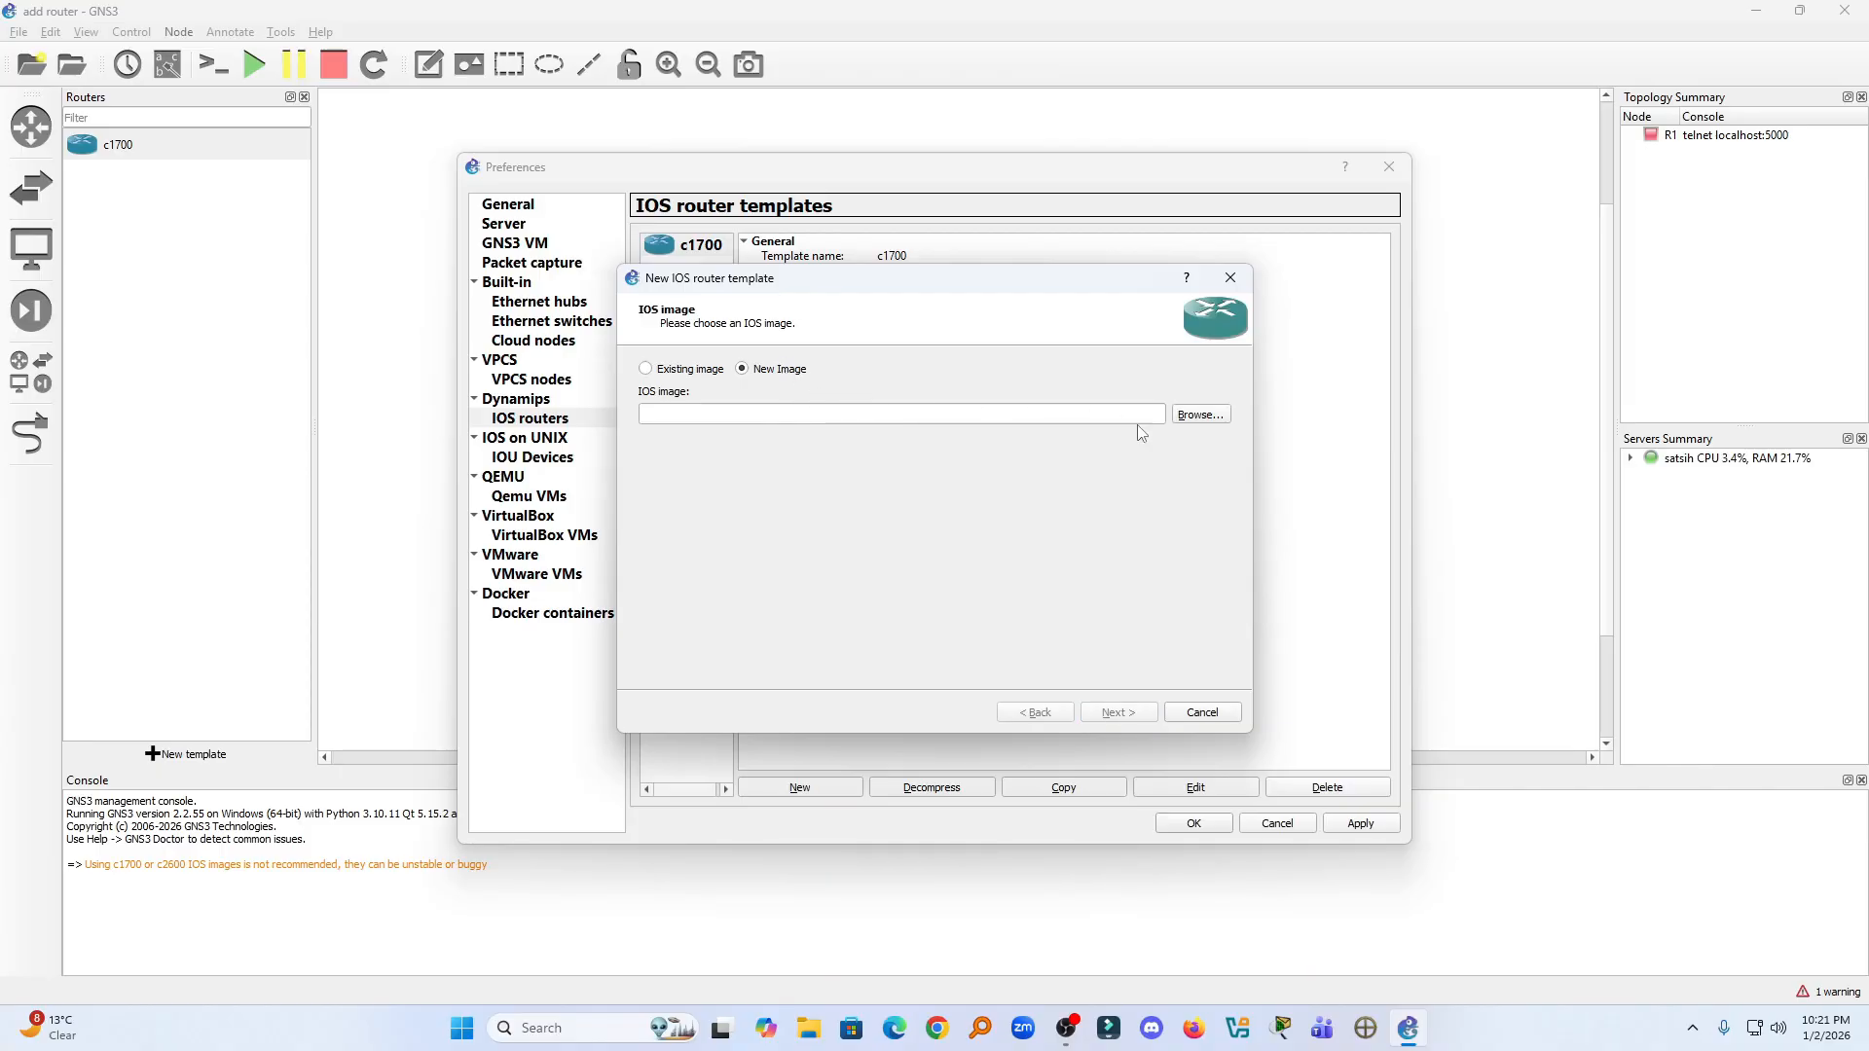
left_click(1208, 424)
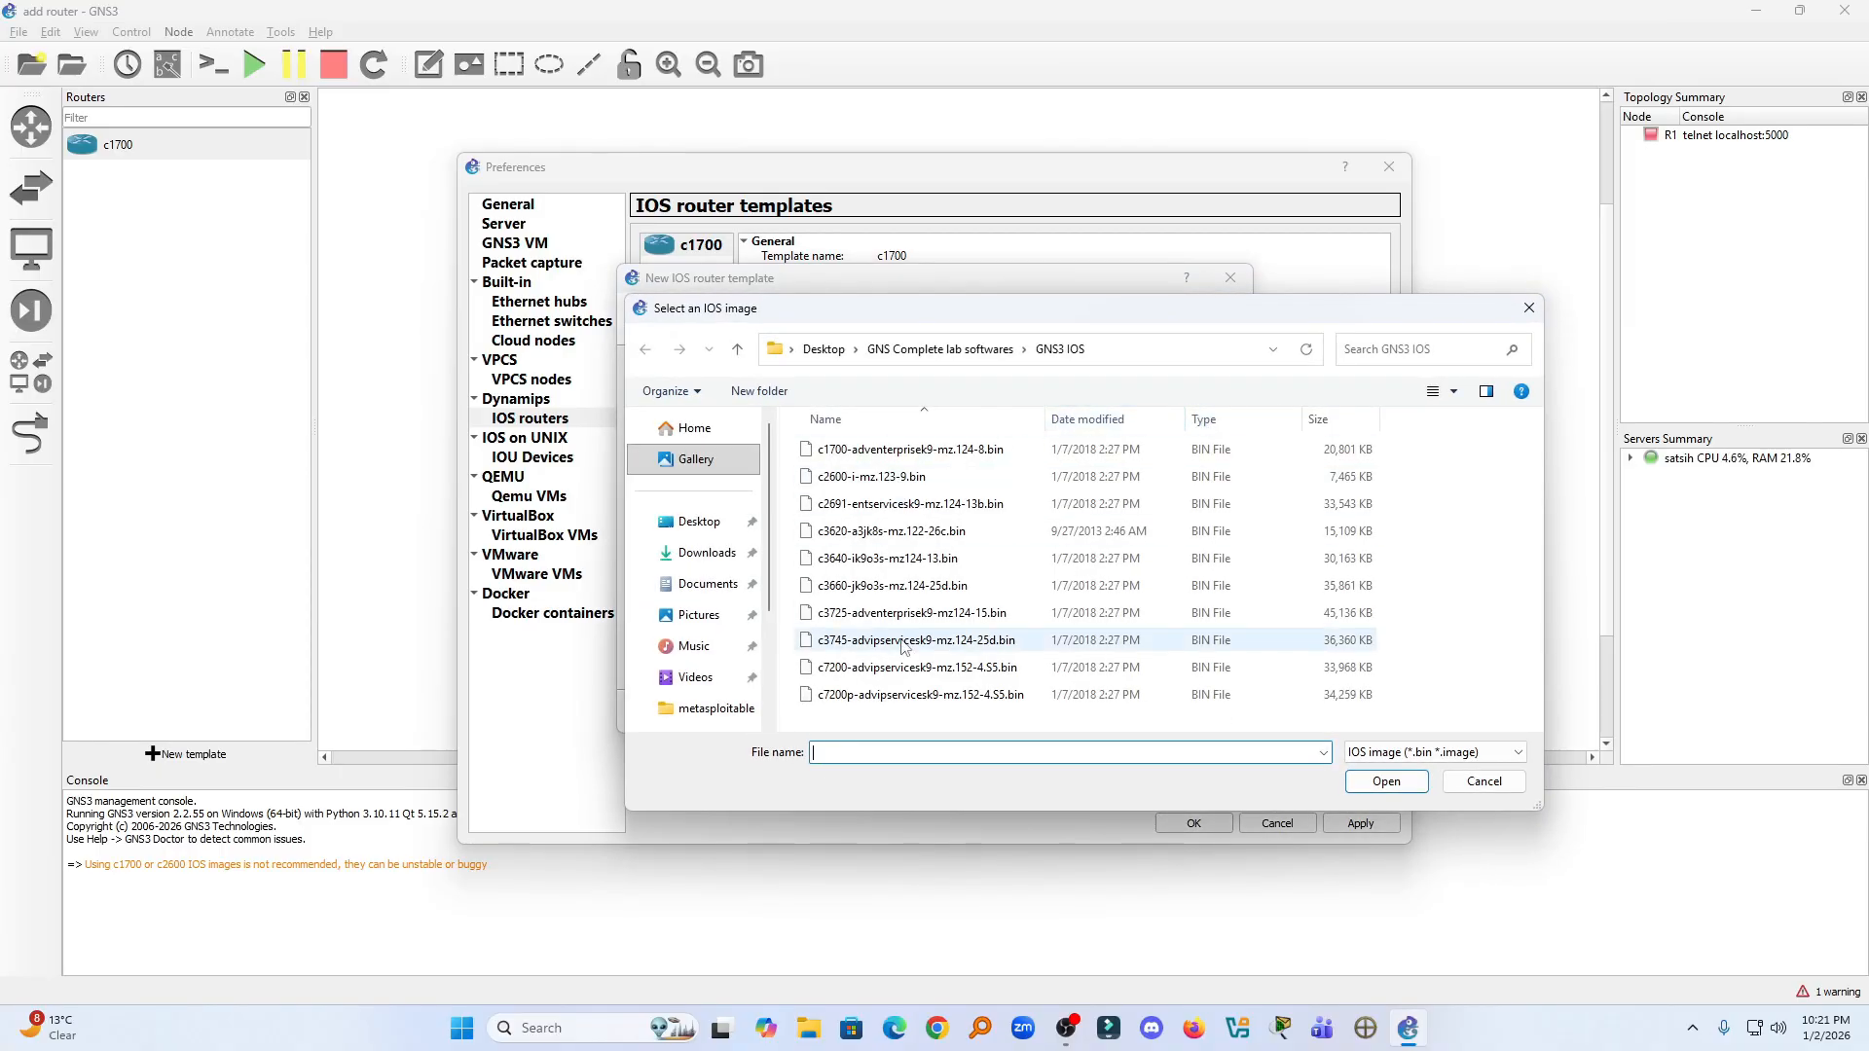
left_click(871, 667)
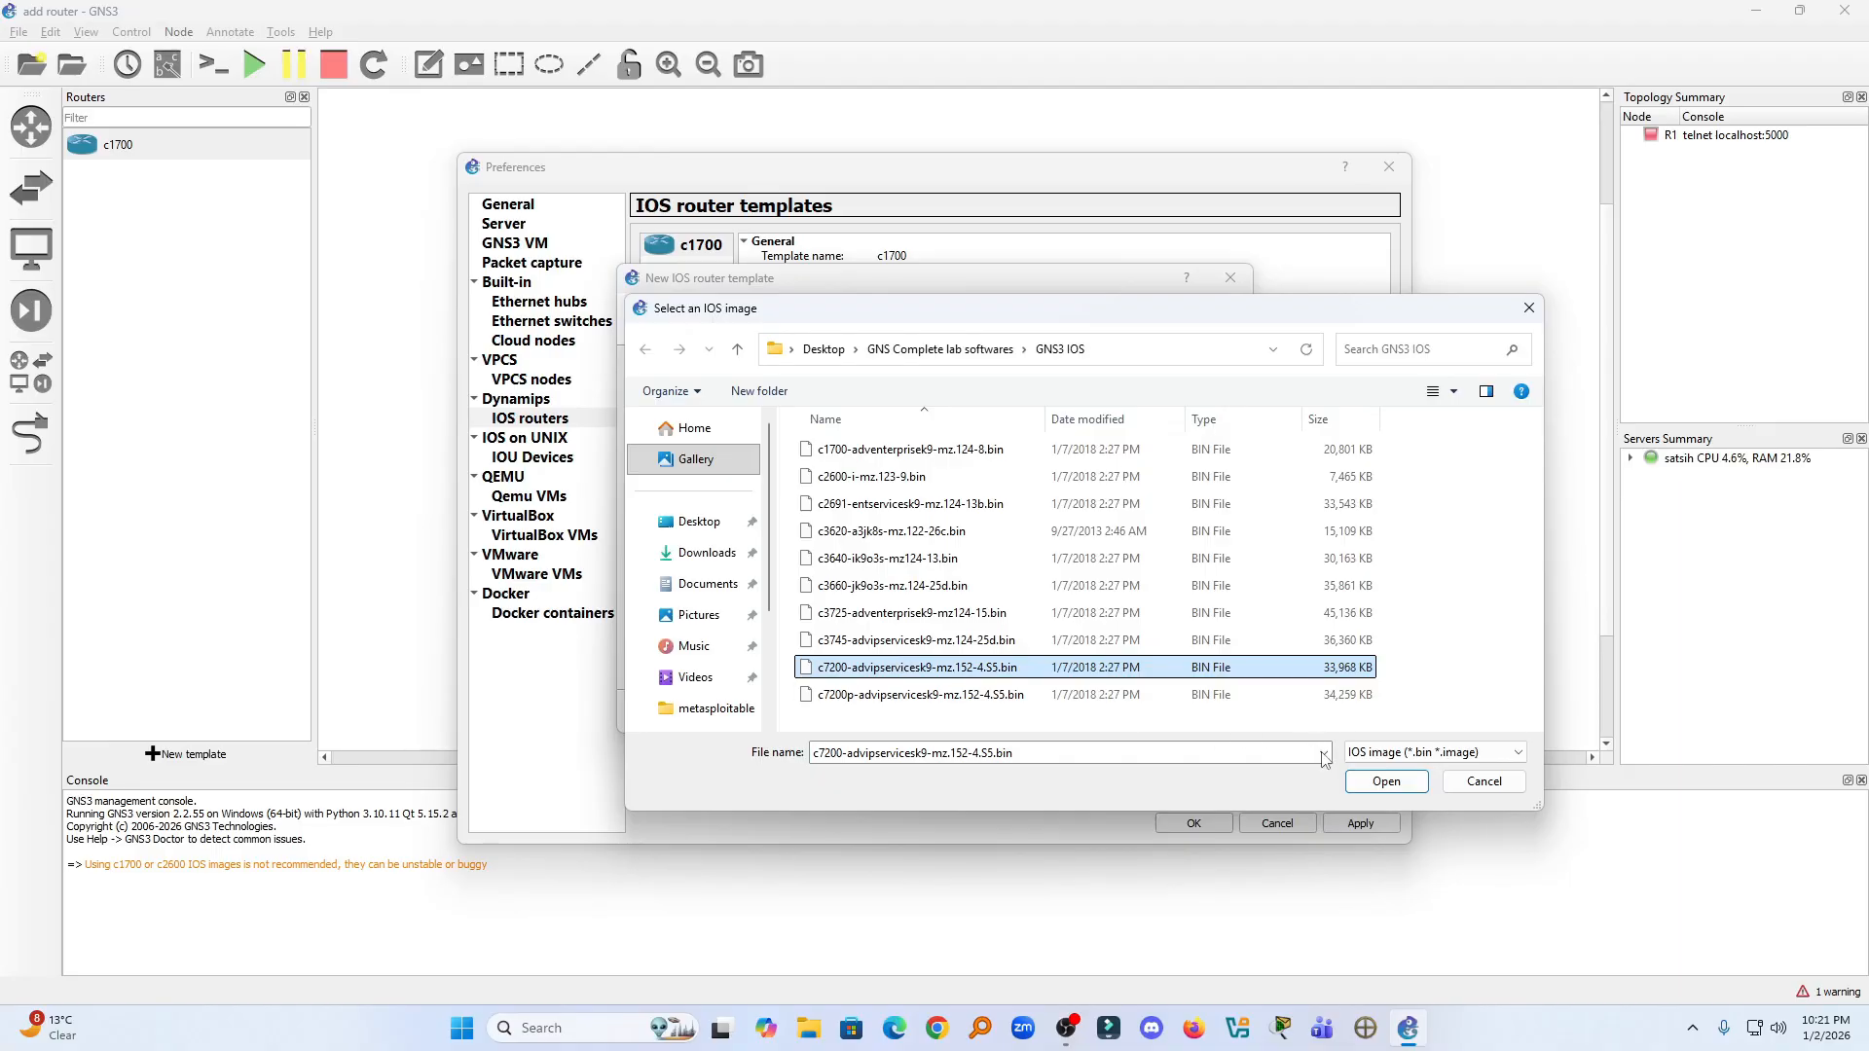
left_click(1387, 781)
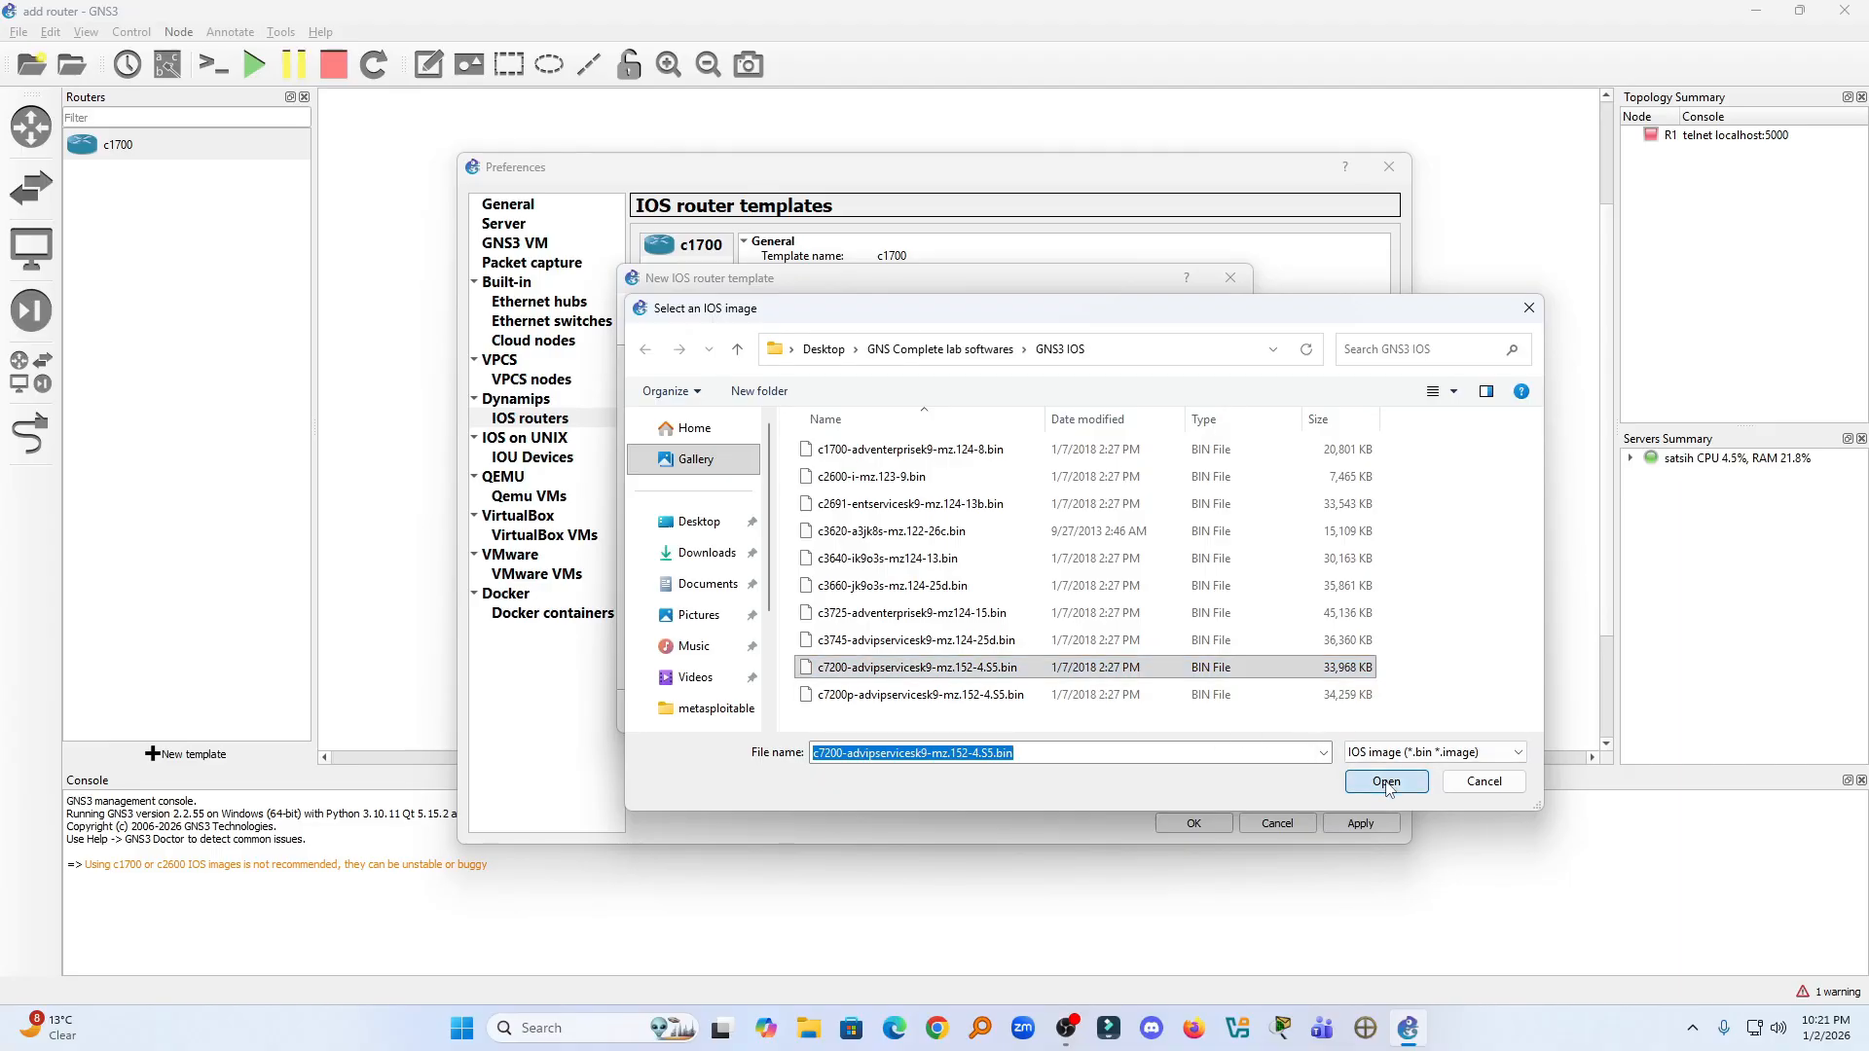
left_click(955, 531)
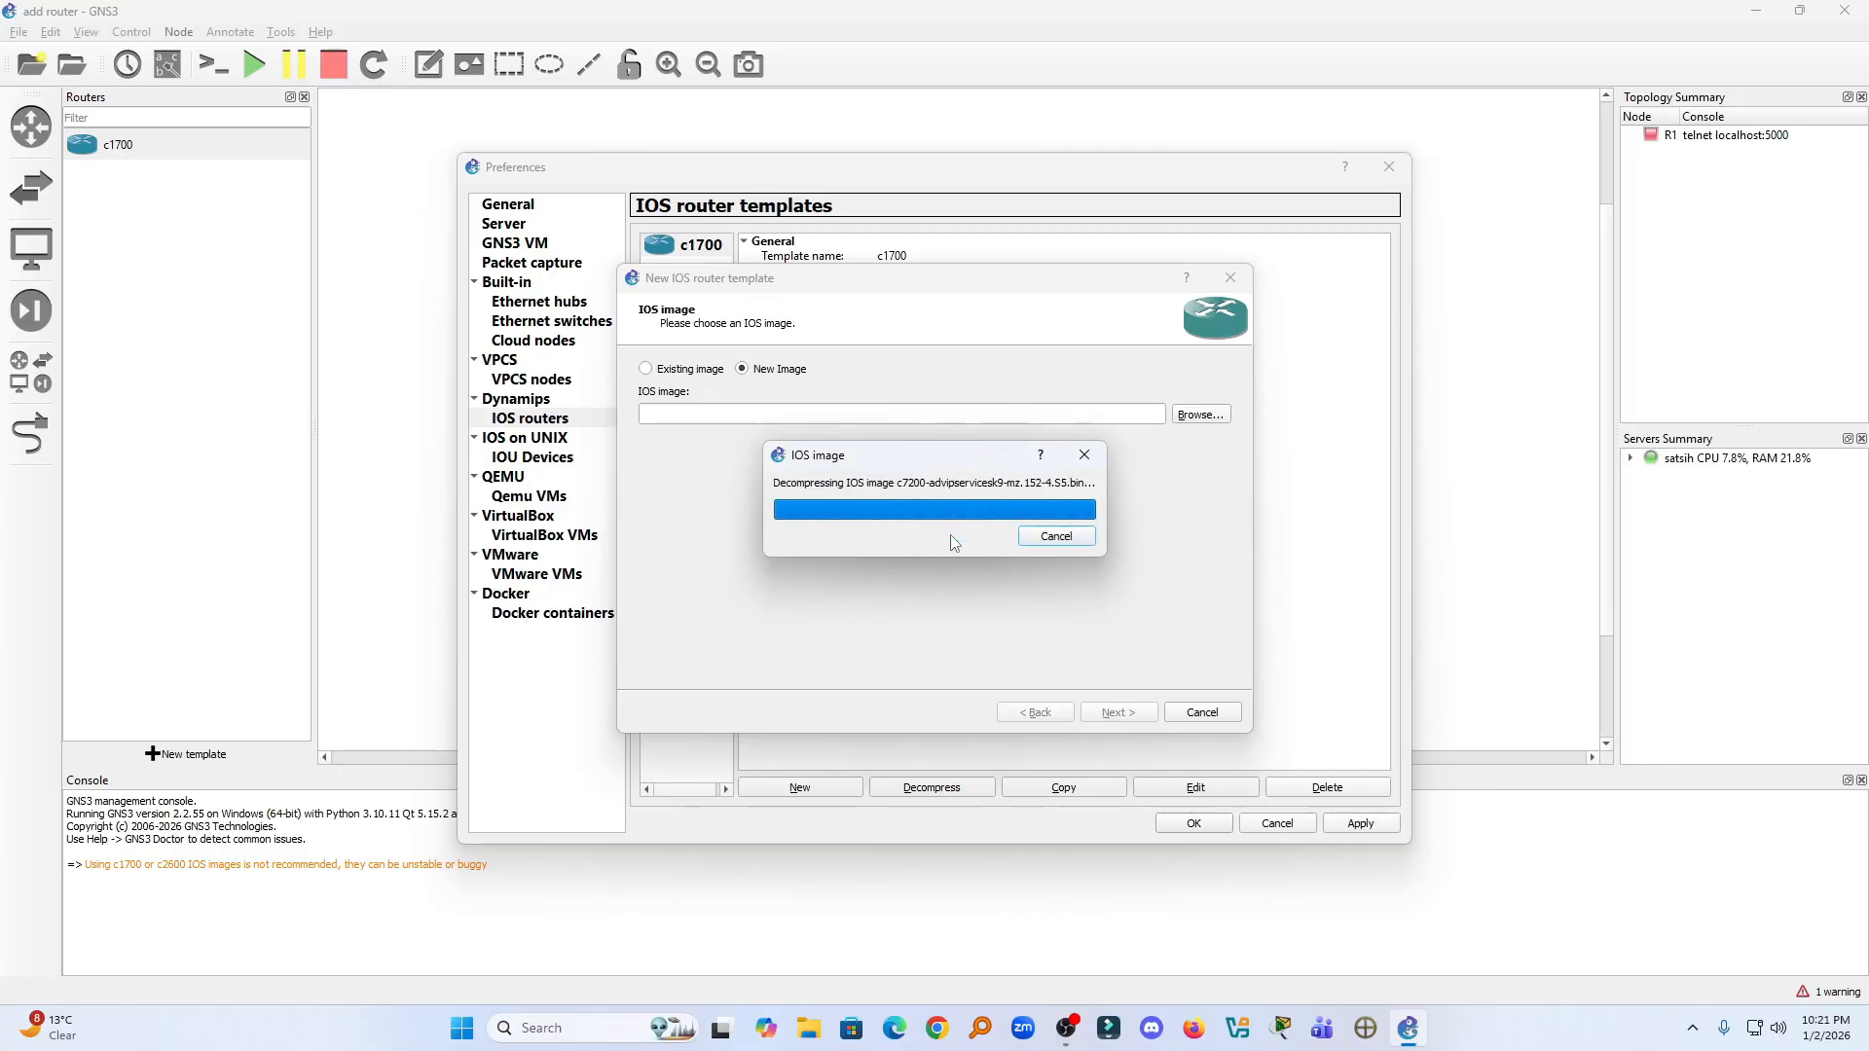
- Accept the image, keep c7200 as the template's name and platform, and continue to the memory settings
left_click(1118, 714)
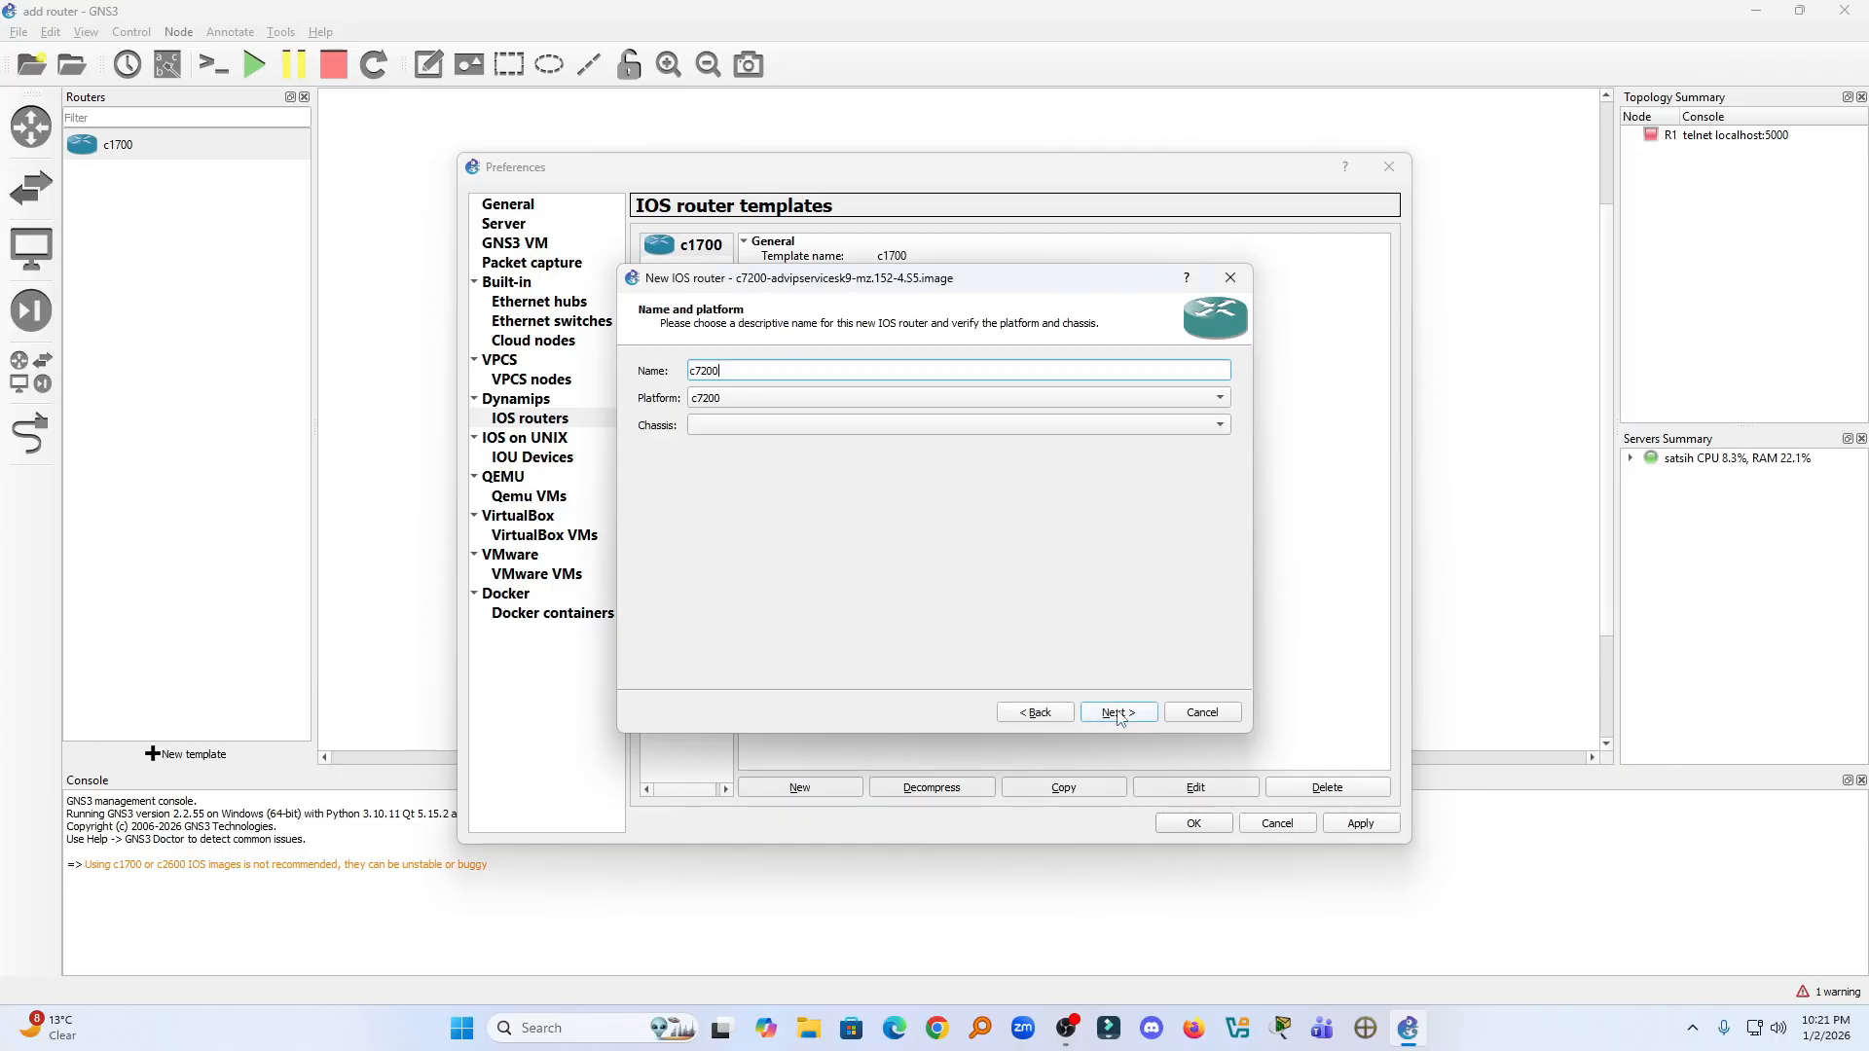
left_click(725, 420)
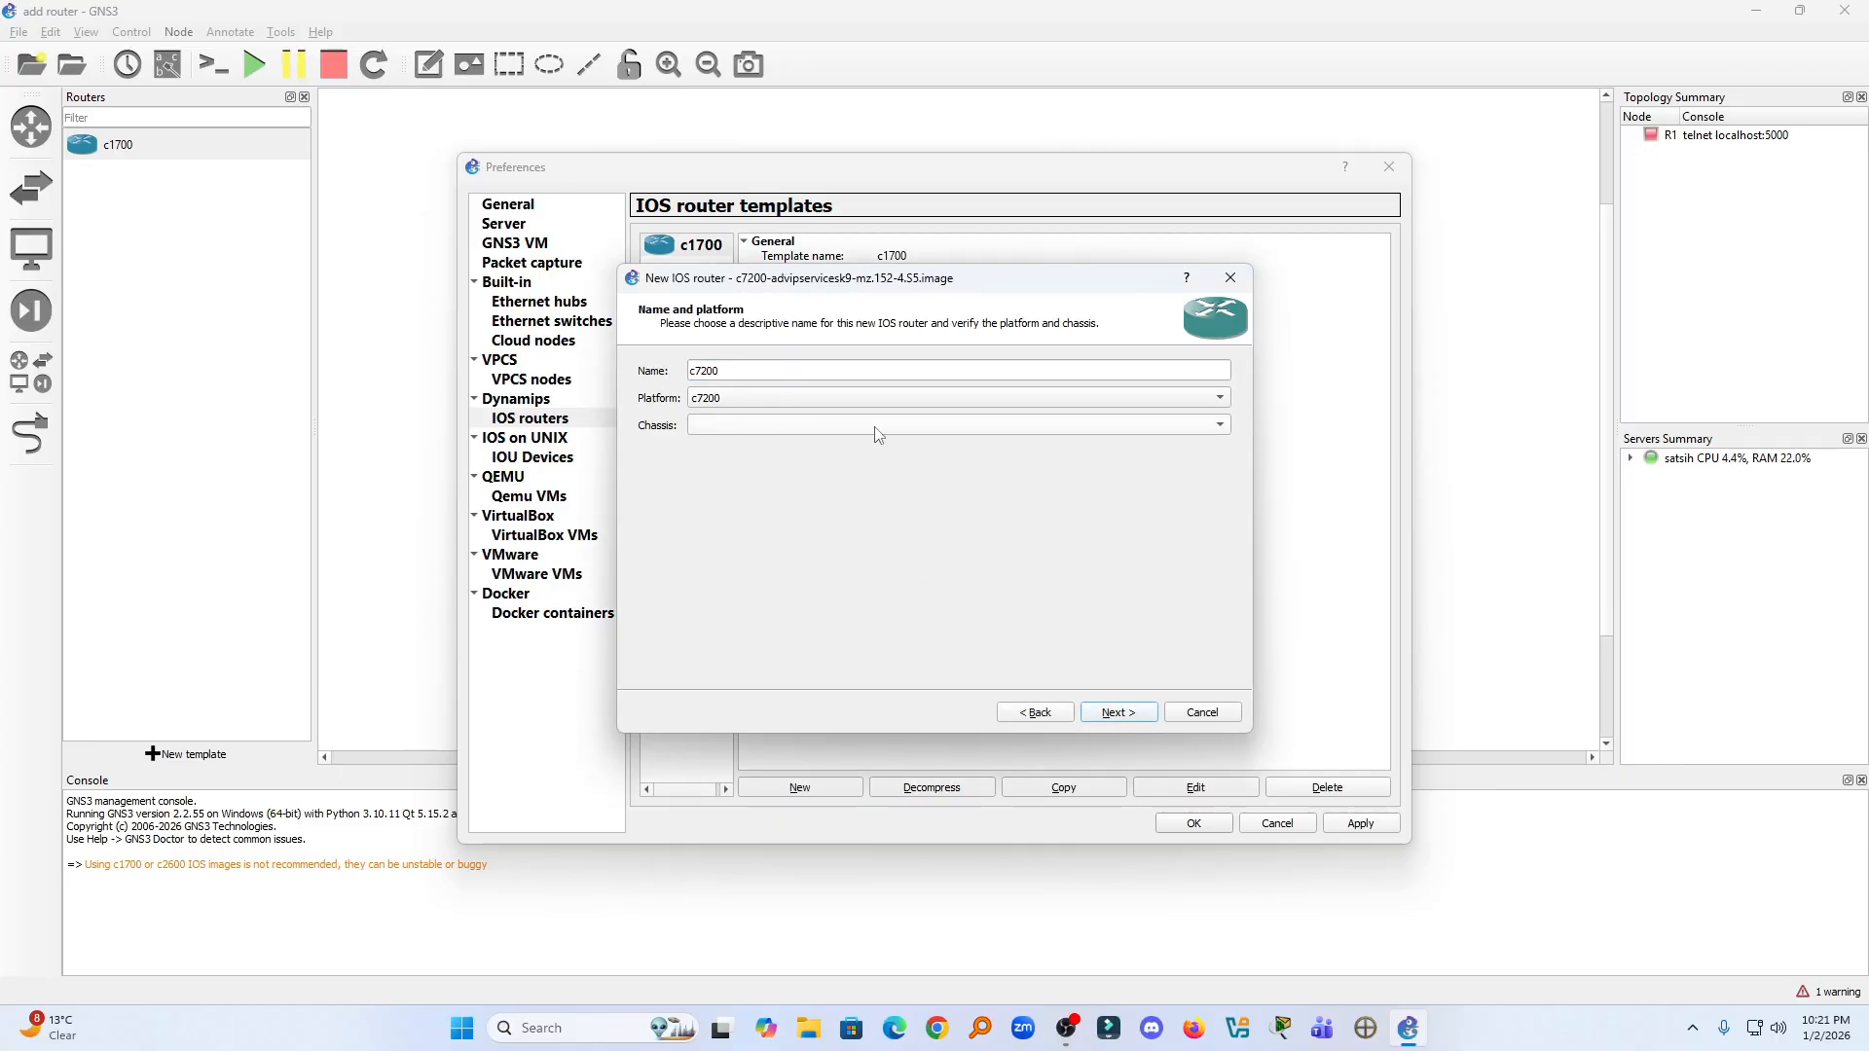
left_click(1119, 713)
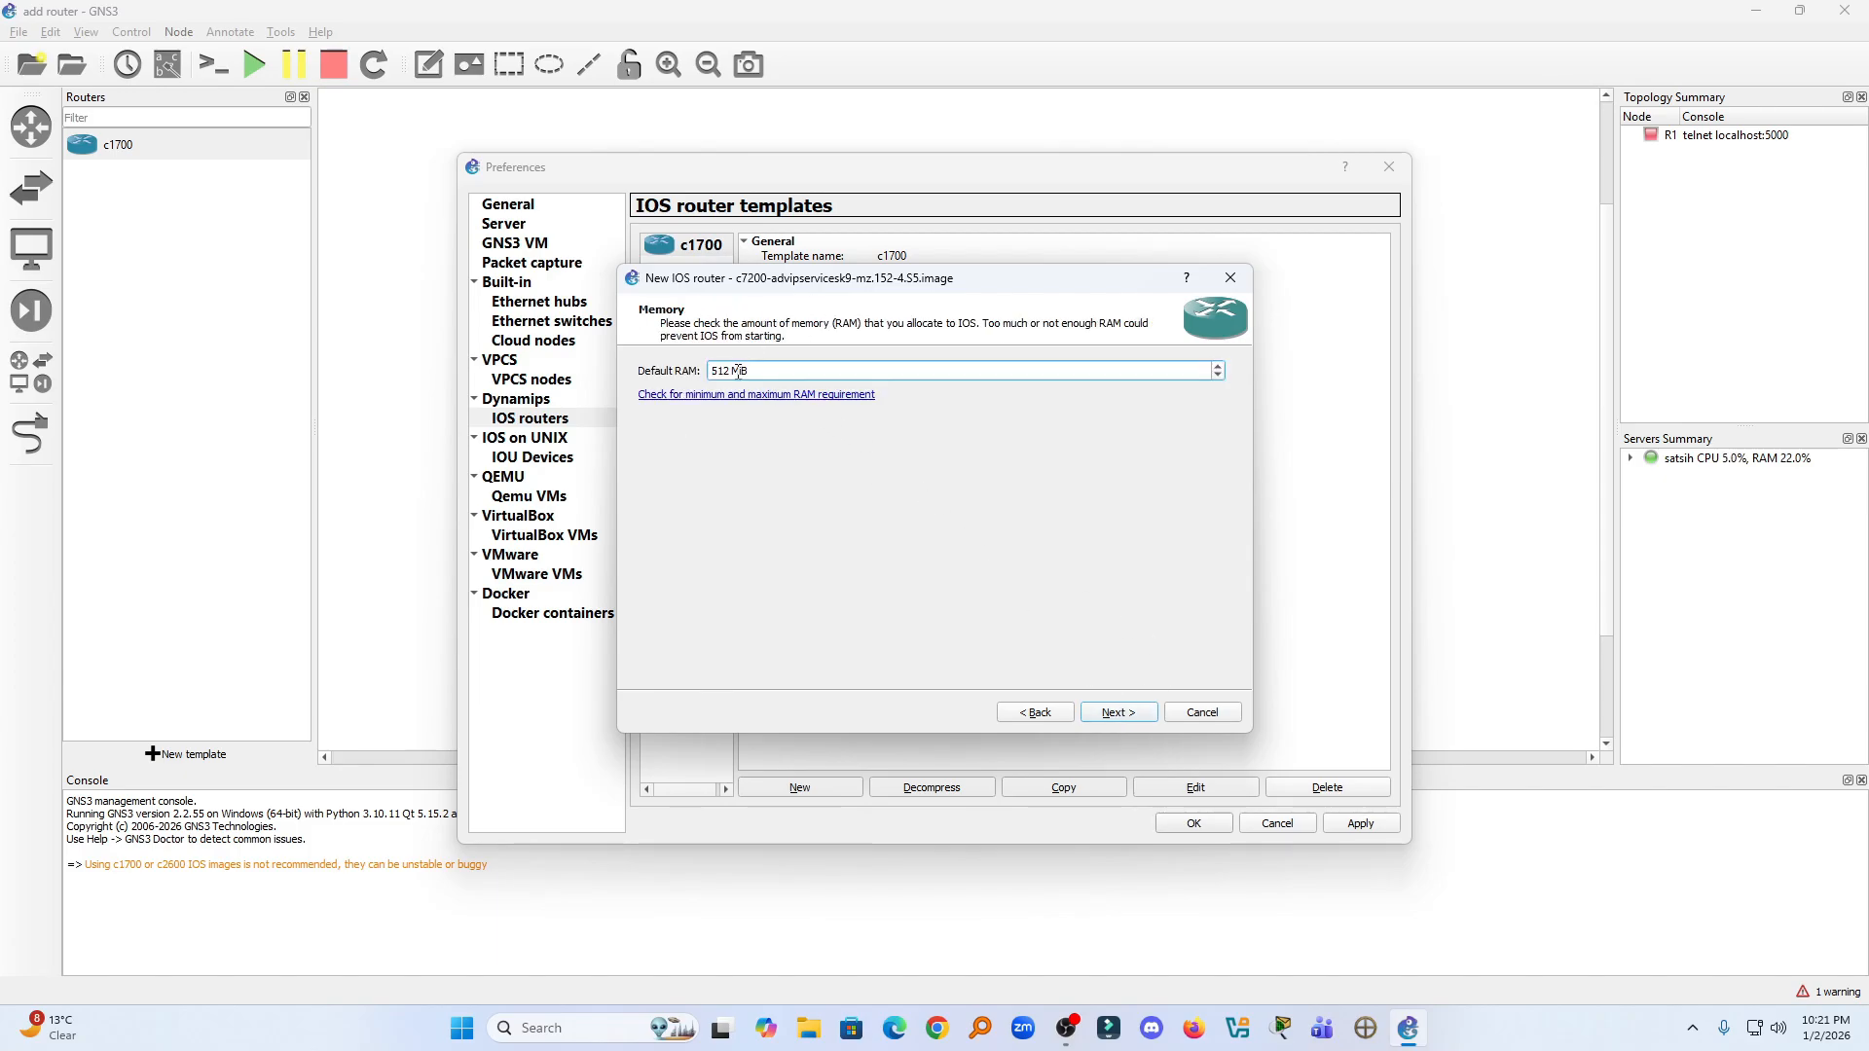
- Try to set the c7200 template's default RAM to 1024 MiB
left_click_drag(732, 370, 710, 371)
type("1024")
left_click(1118, 713)
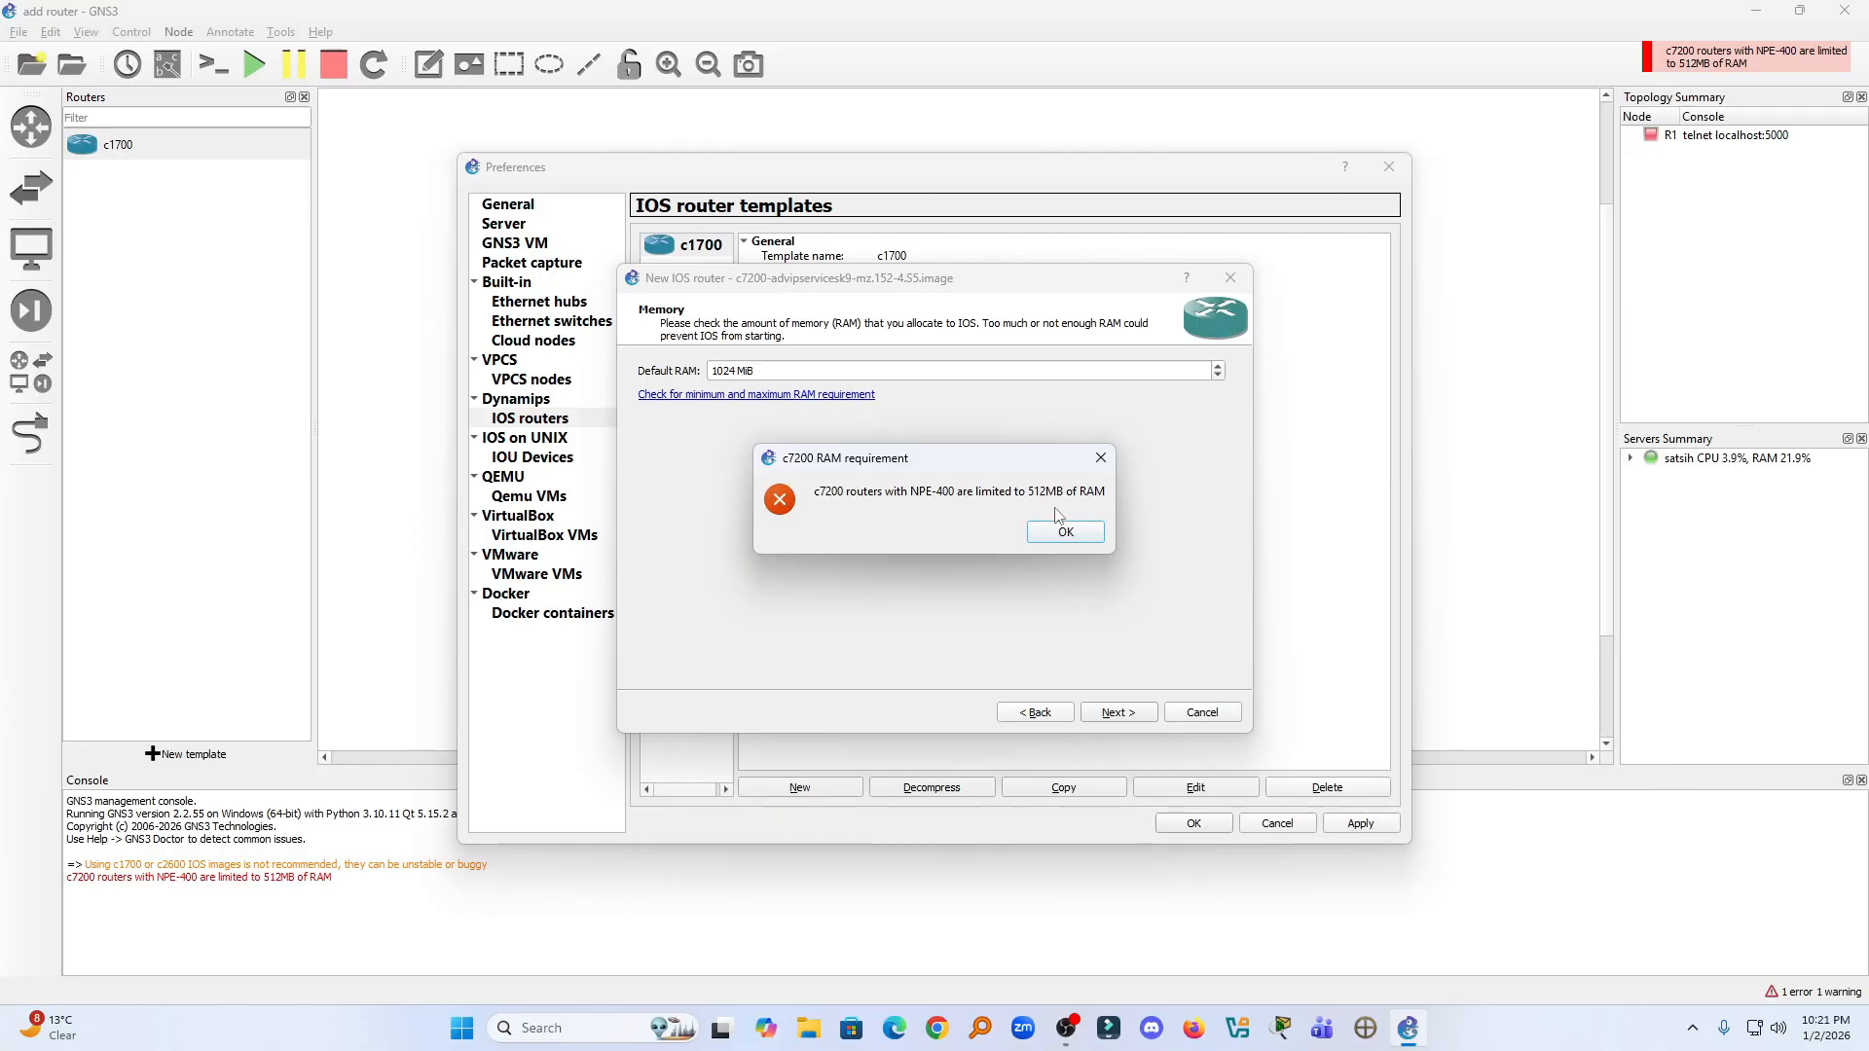
left_click(1064, 532)
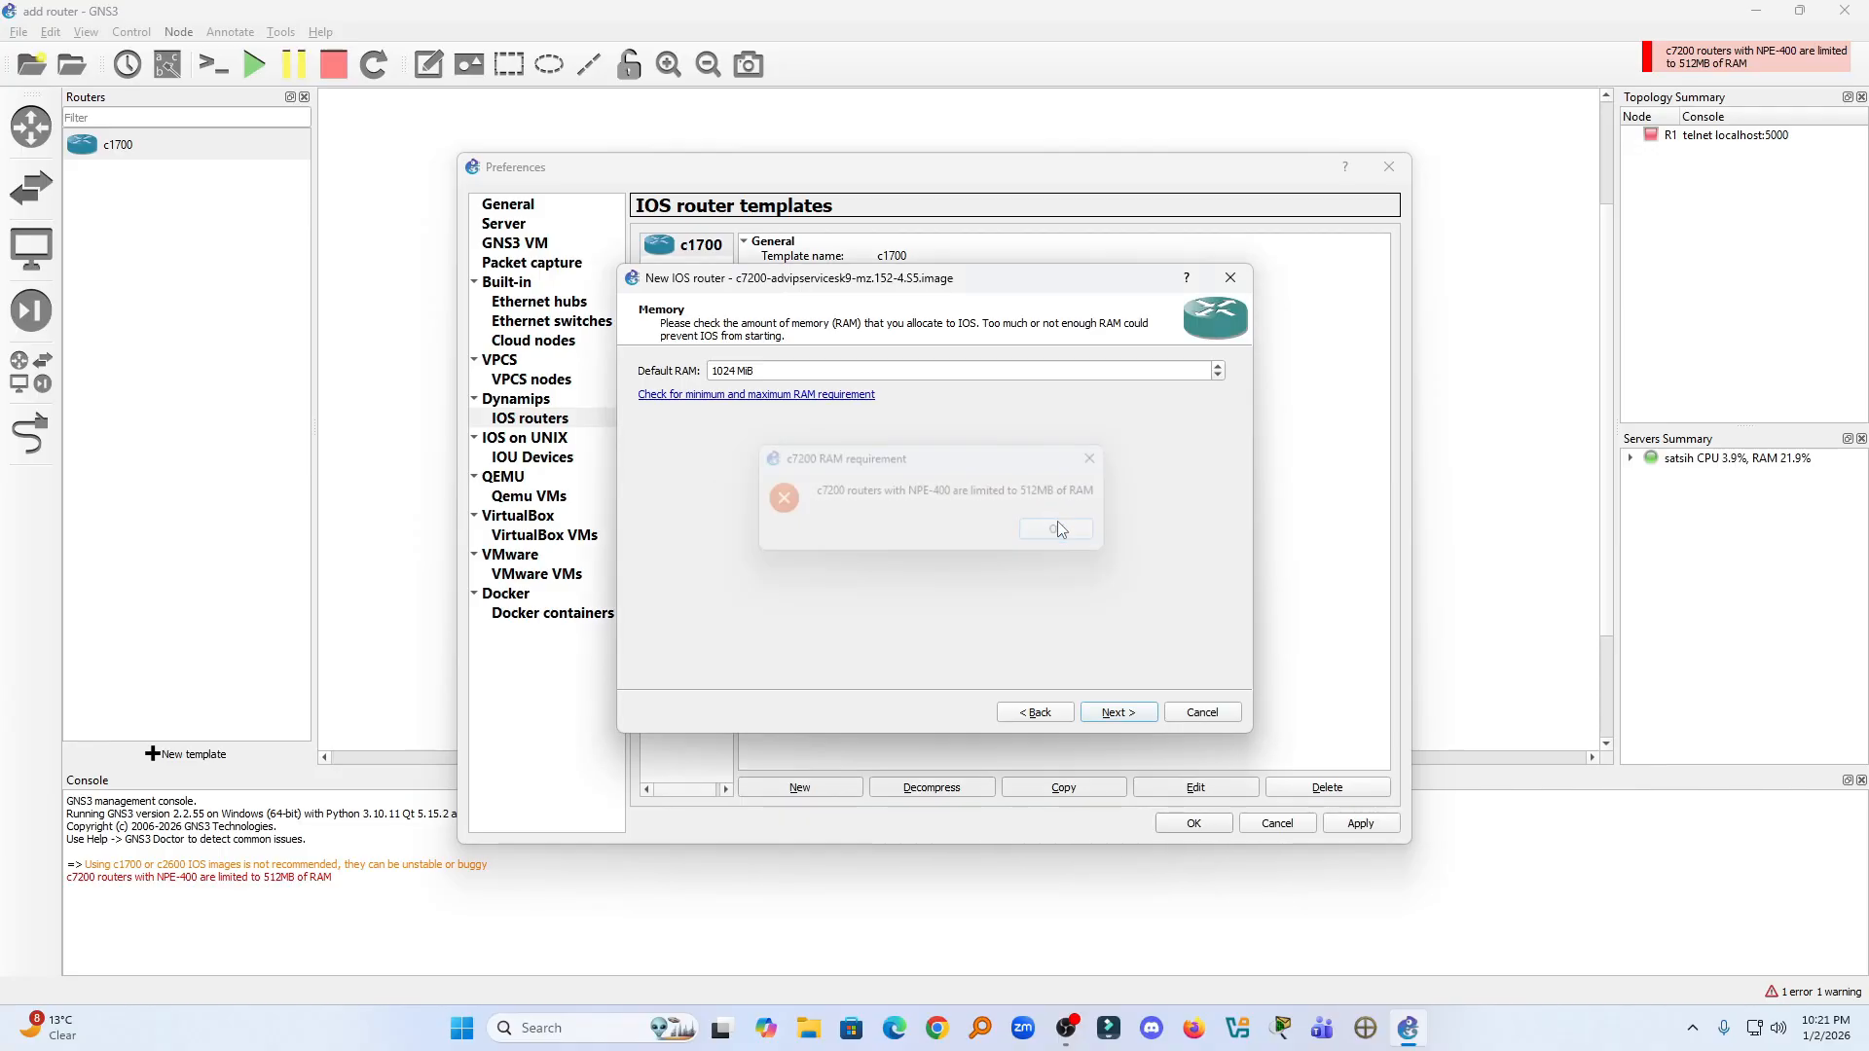
- Set the c7200 template's default RAM to 512 MiB and continue to the network adapters
double_click(709, 371)
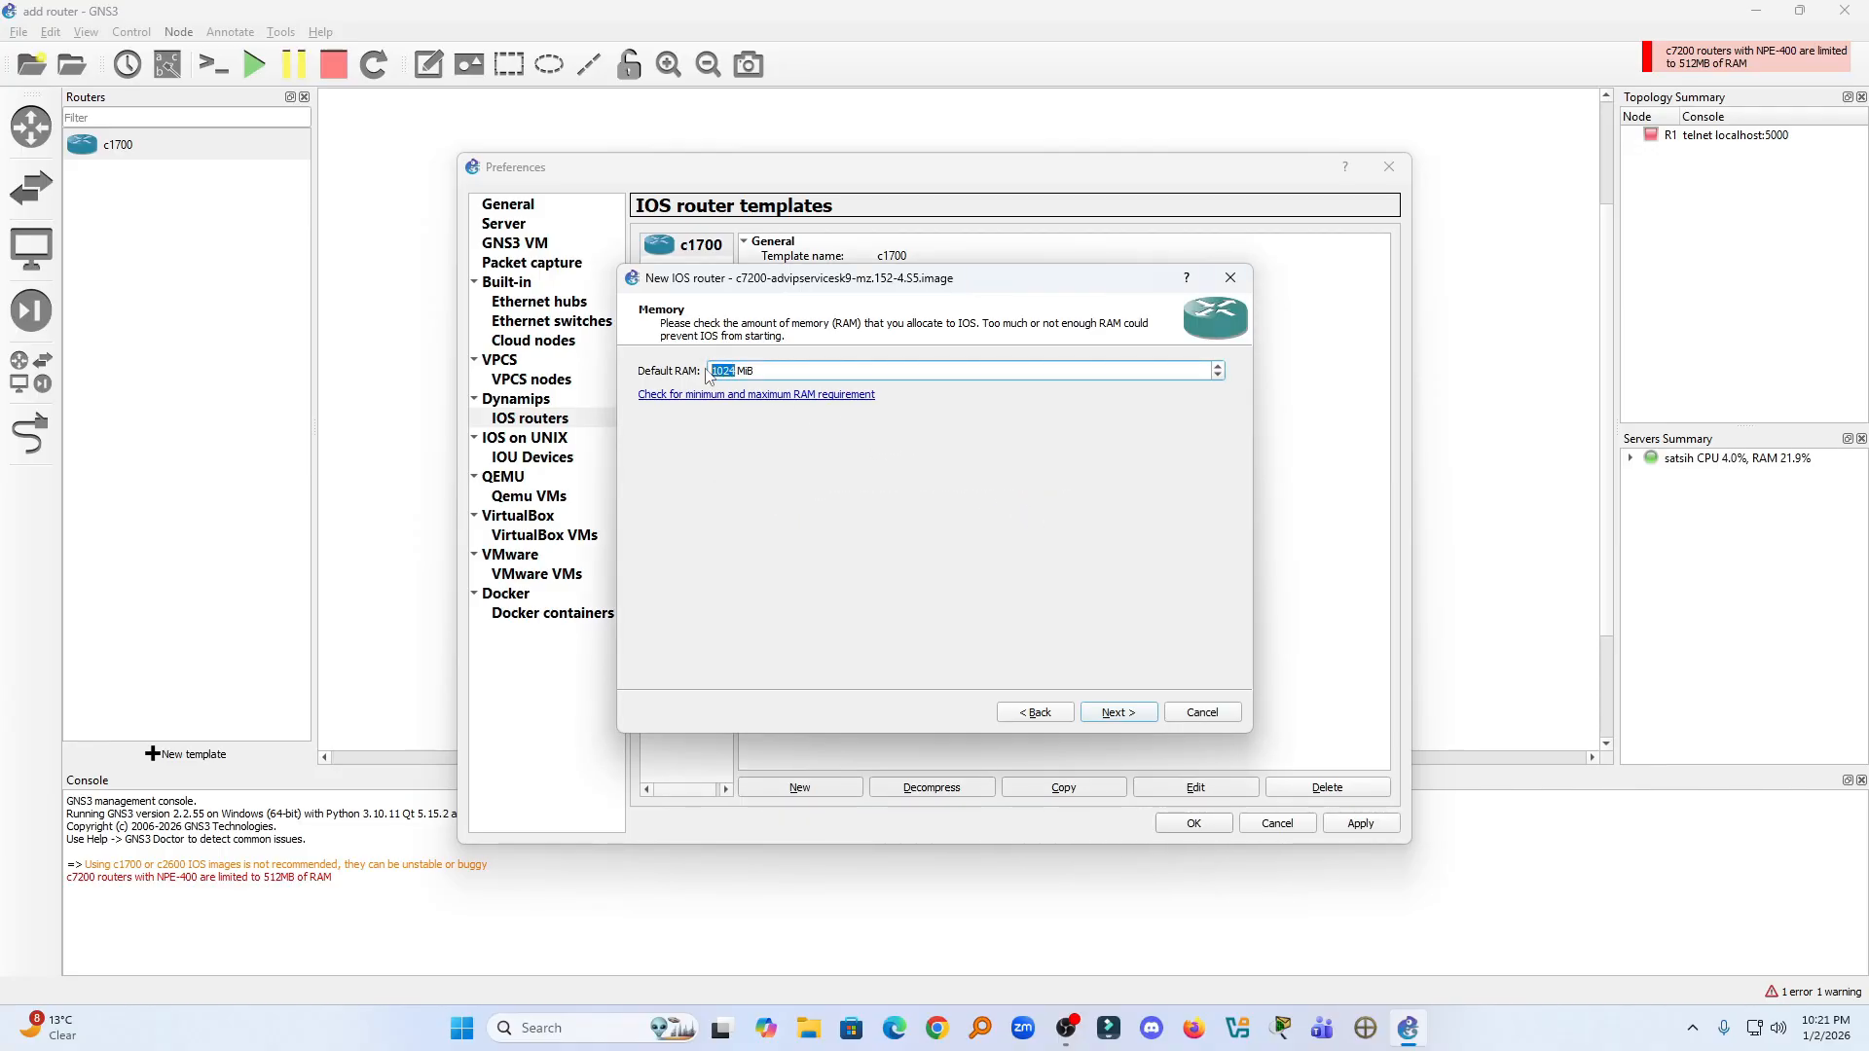
type("512")
left_click(1120, 711)
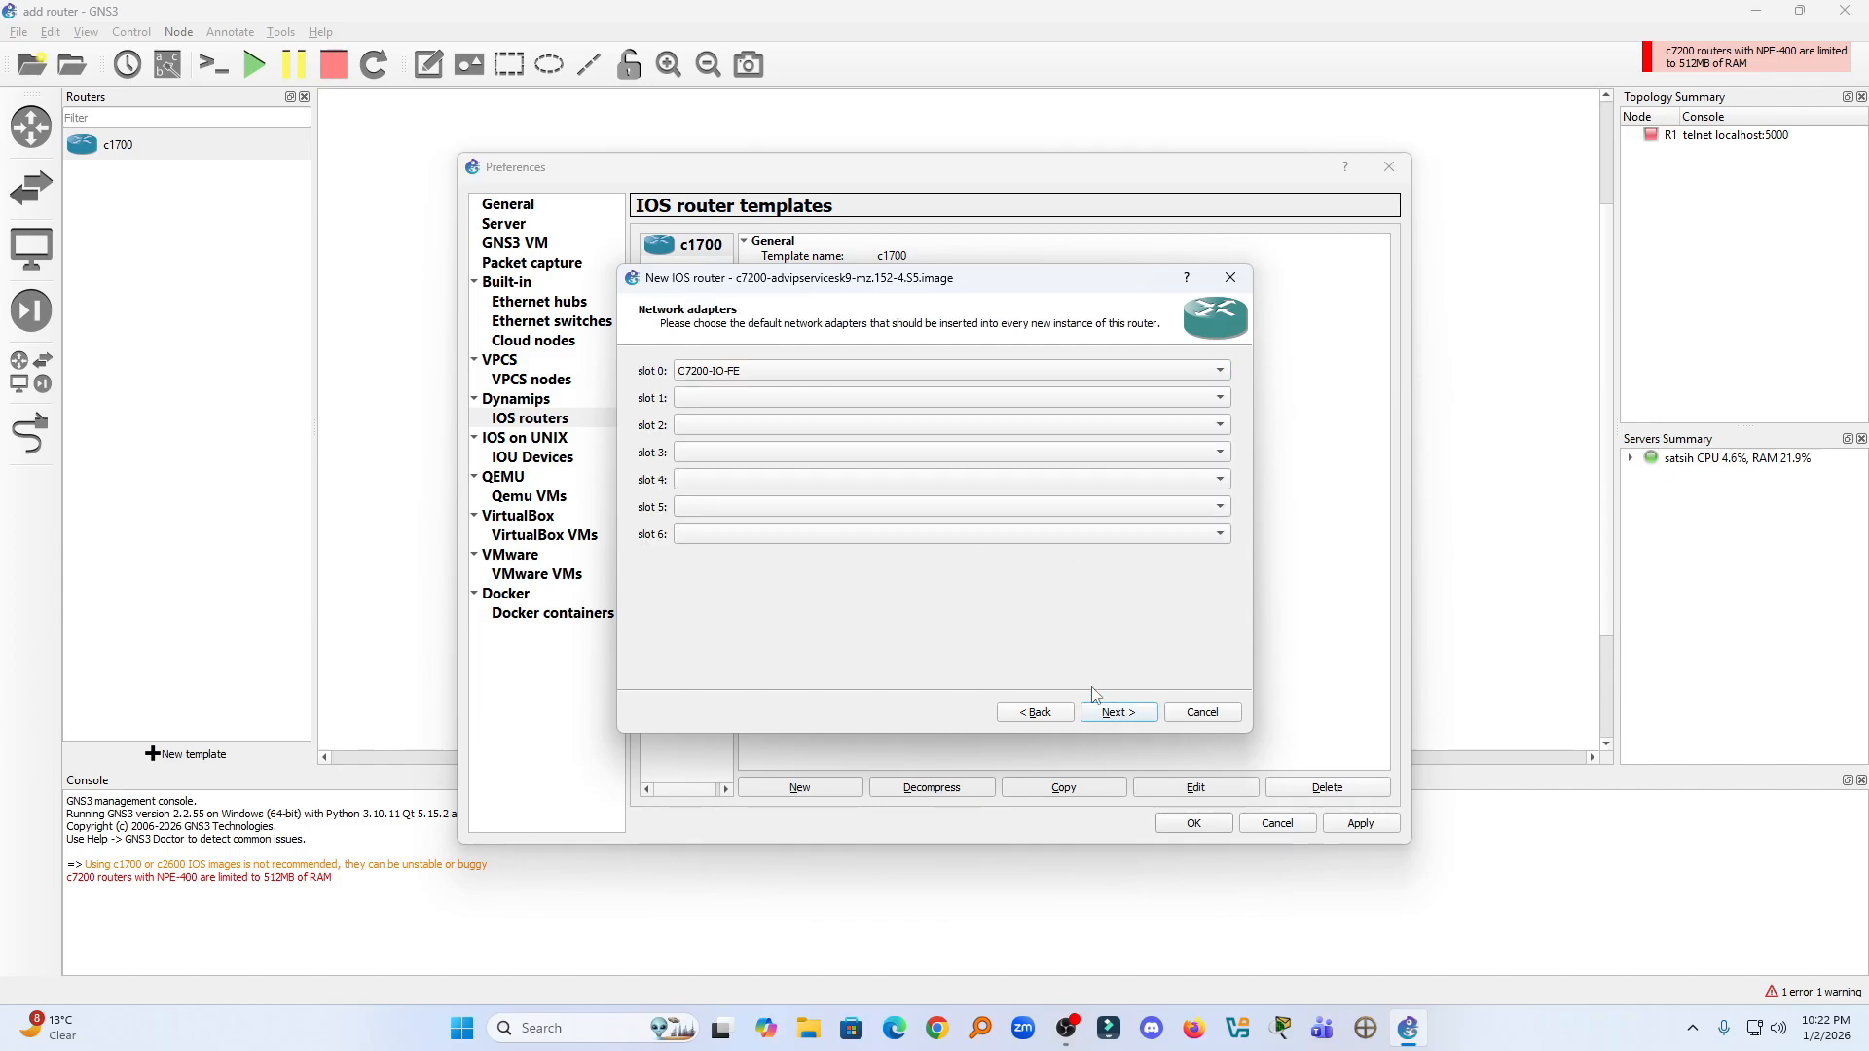
- Assign the network adapters PA-FE-TX to slot 1, PA-GE to slot 2 and PA-8T to slot 3
left_click(730, 398)
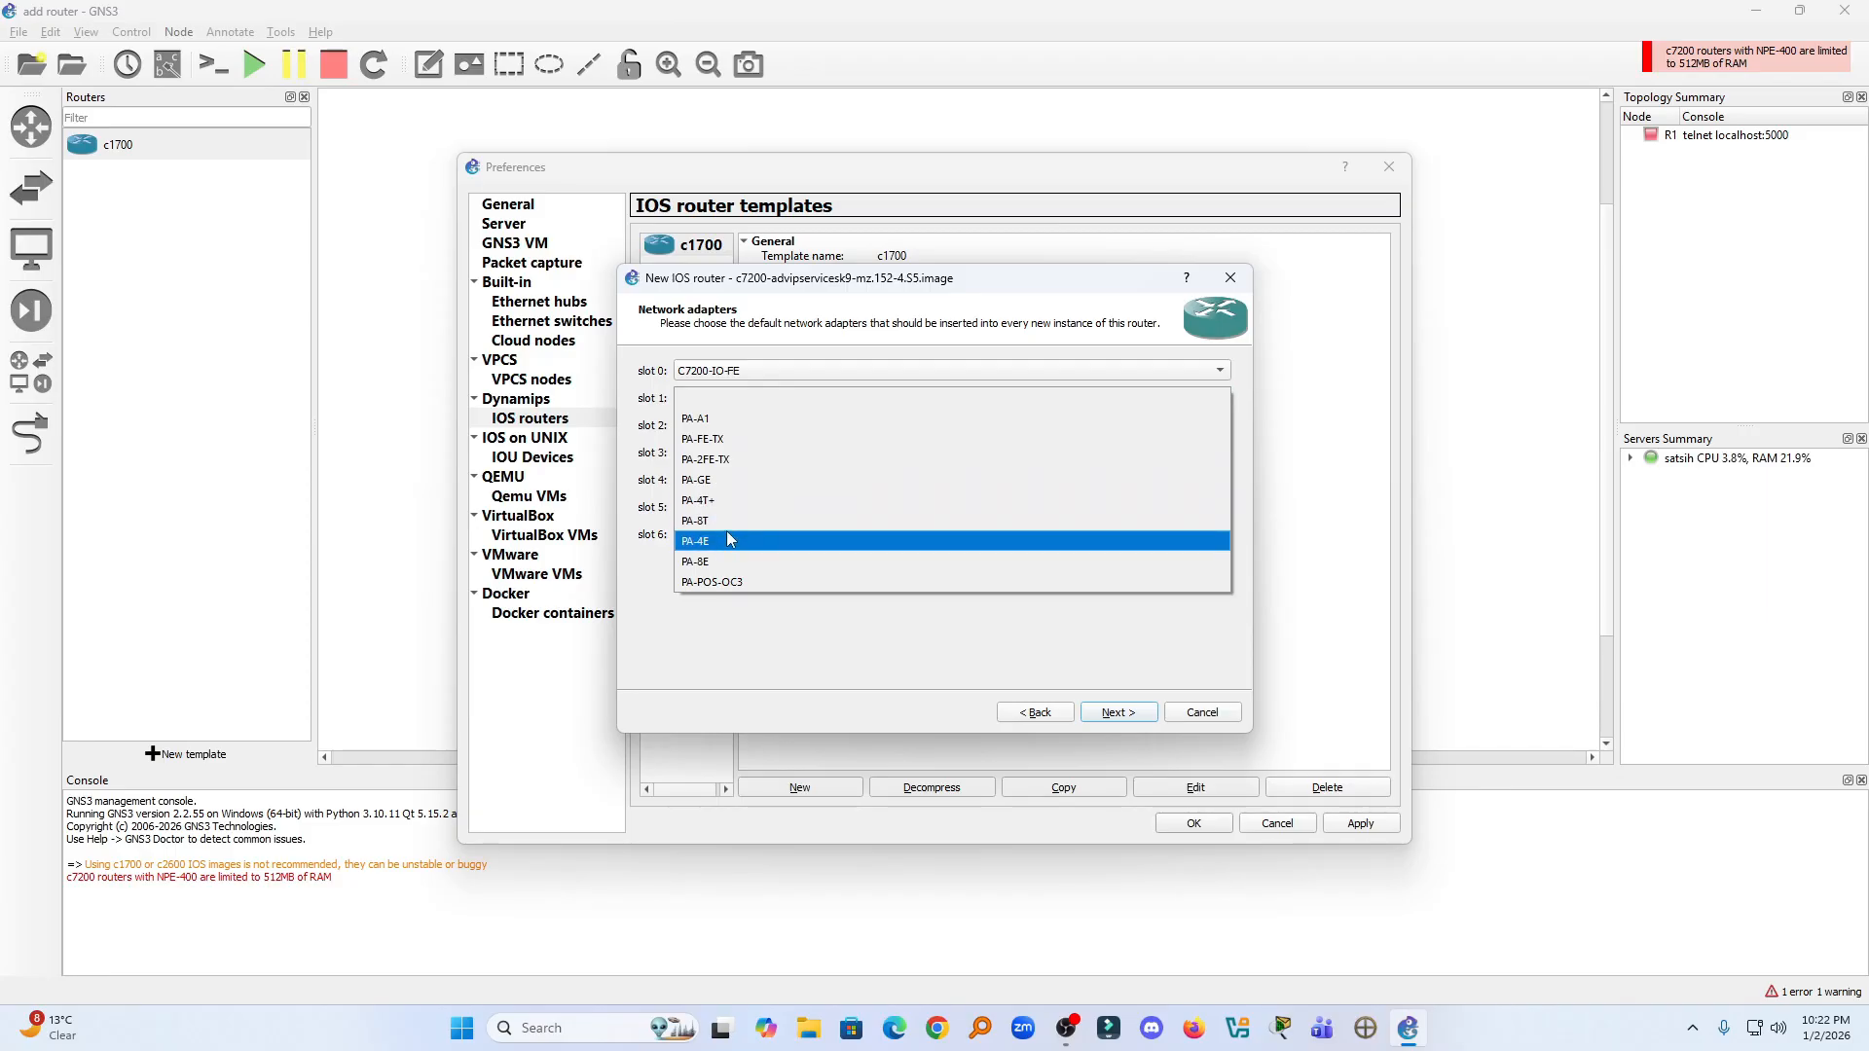
left_click(716, 439)
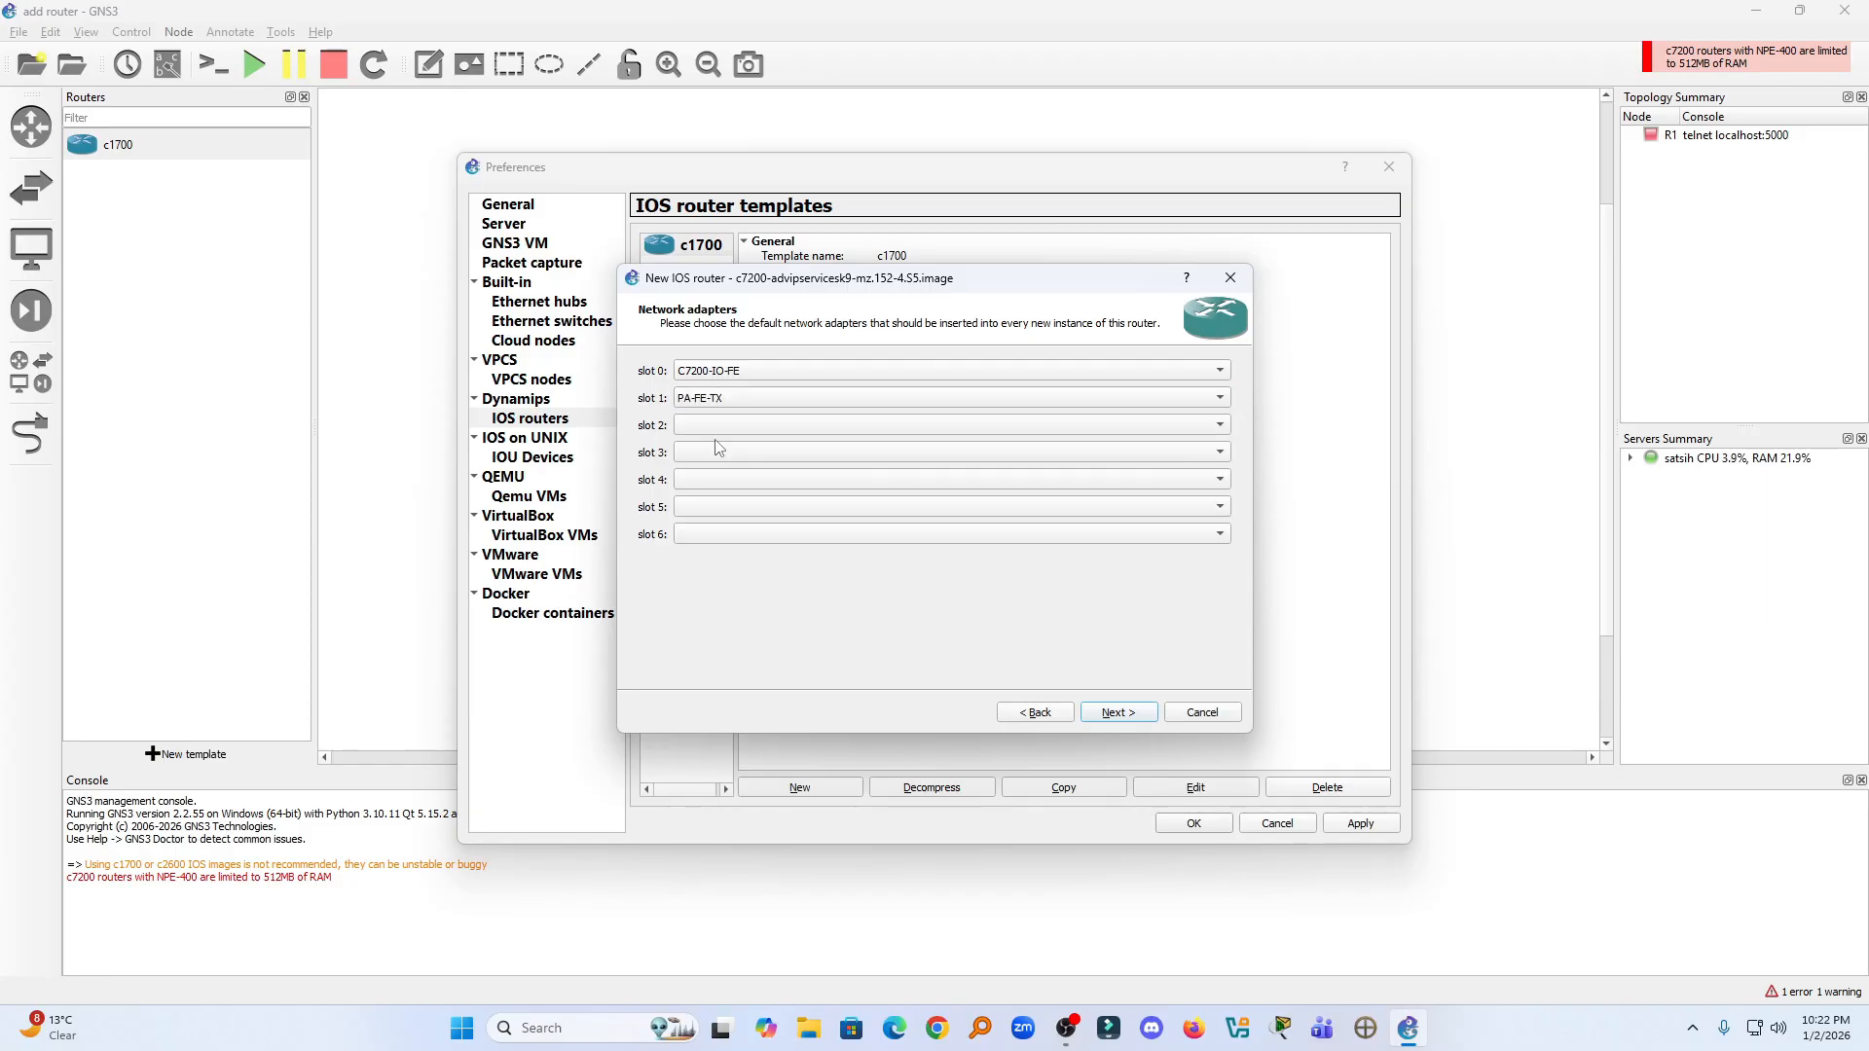
left_click(723, 425)
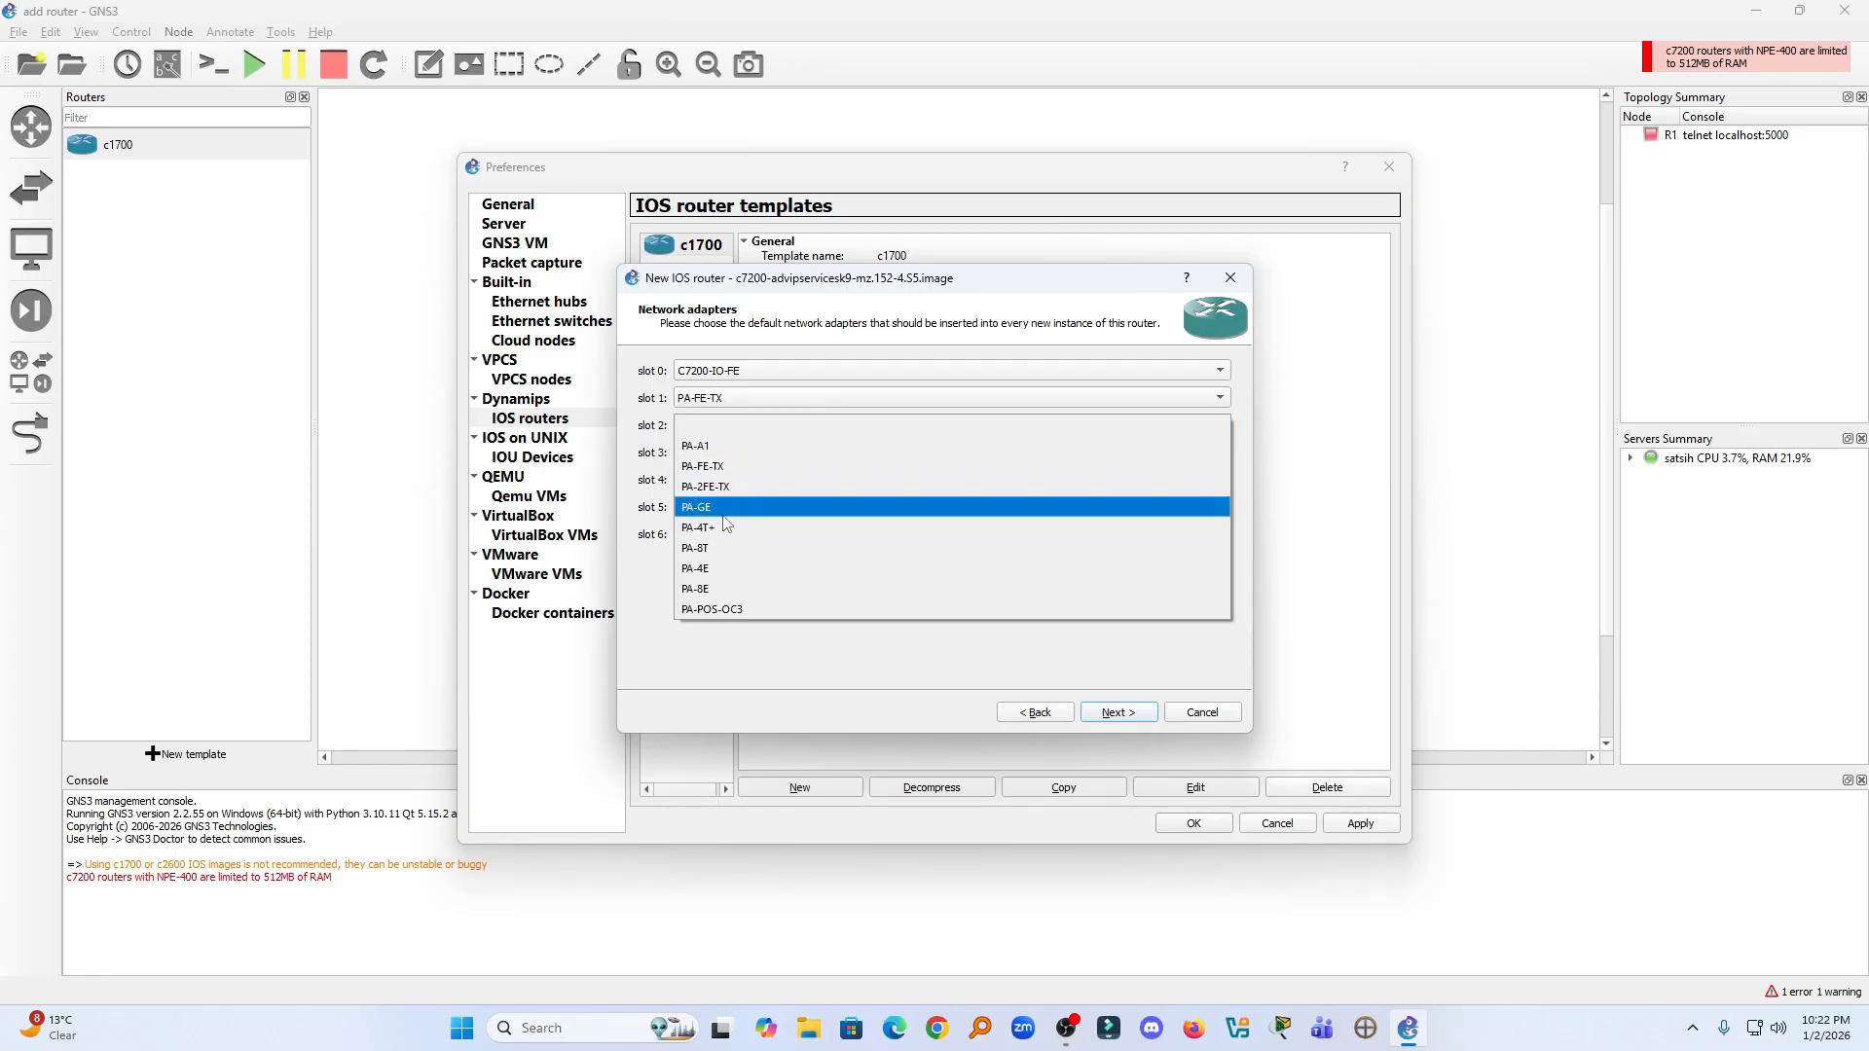
left_click(724, 511)
left_click(717, 453)
left_click(720, 494)
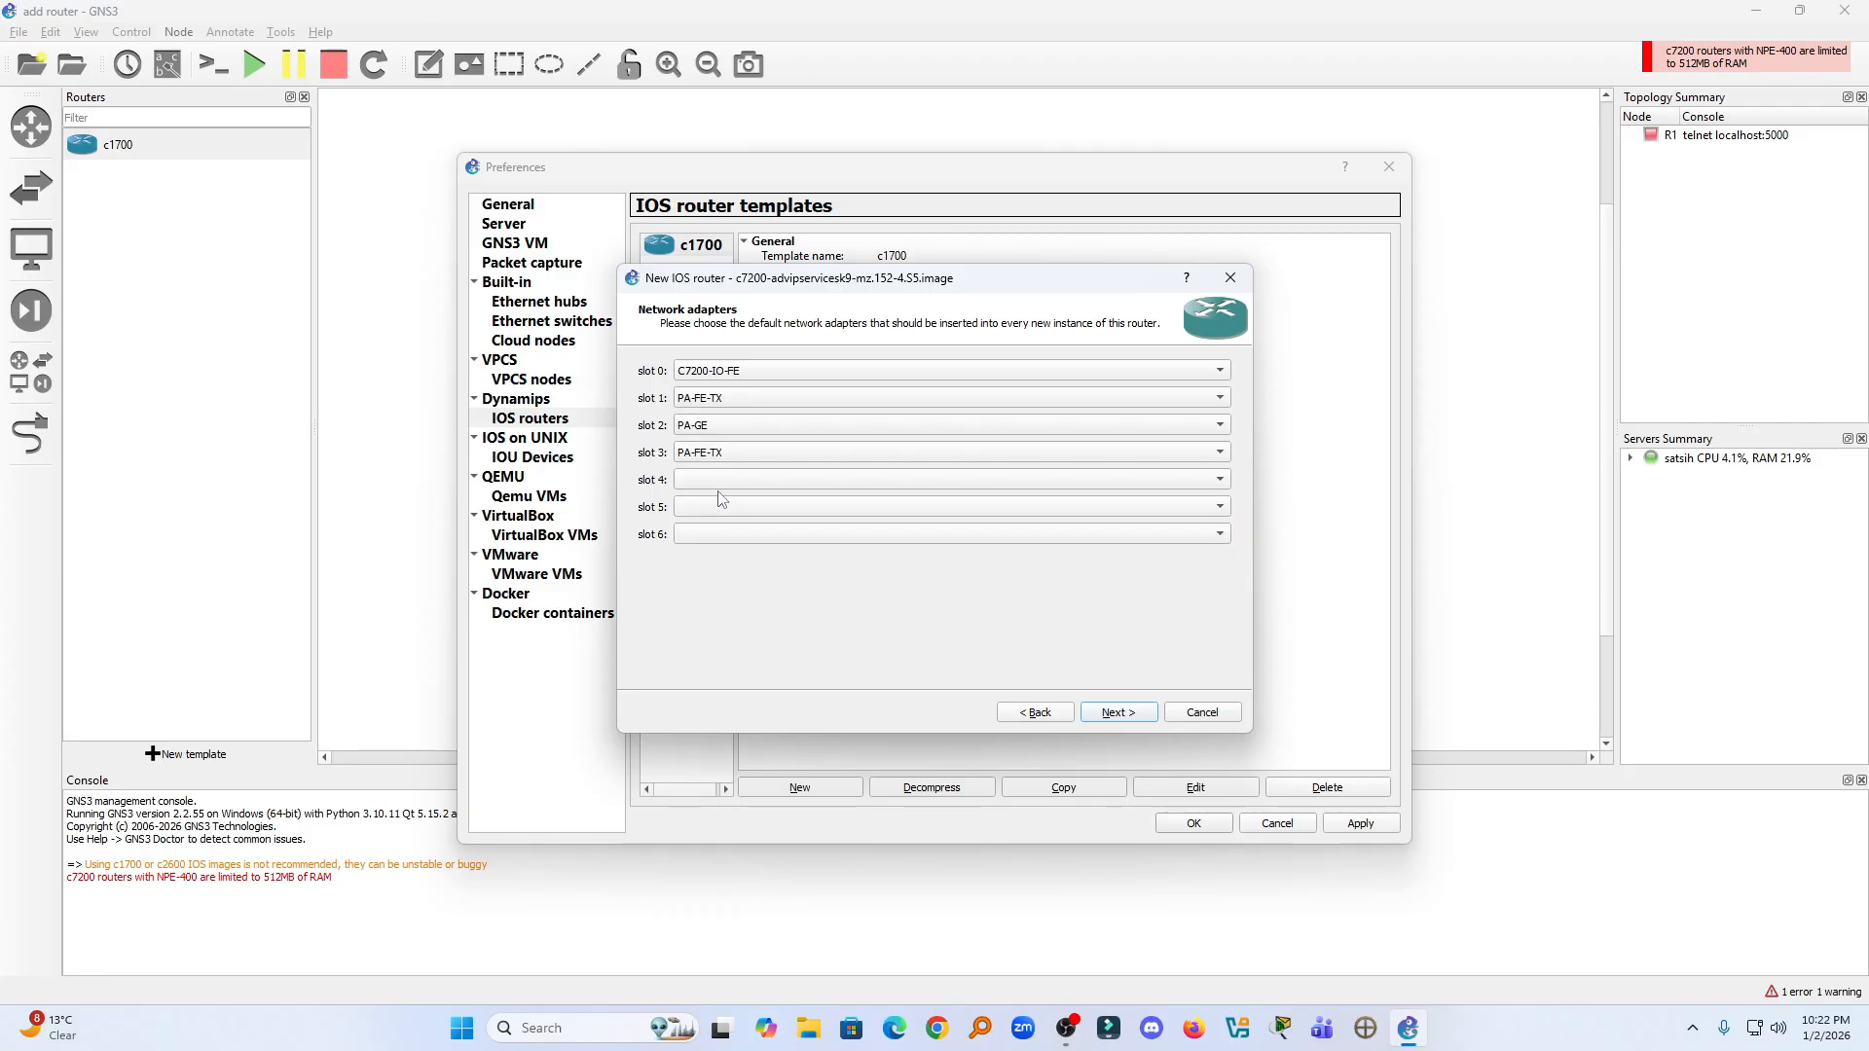
left_click(722, 455)
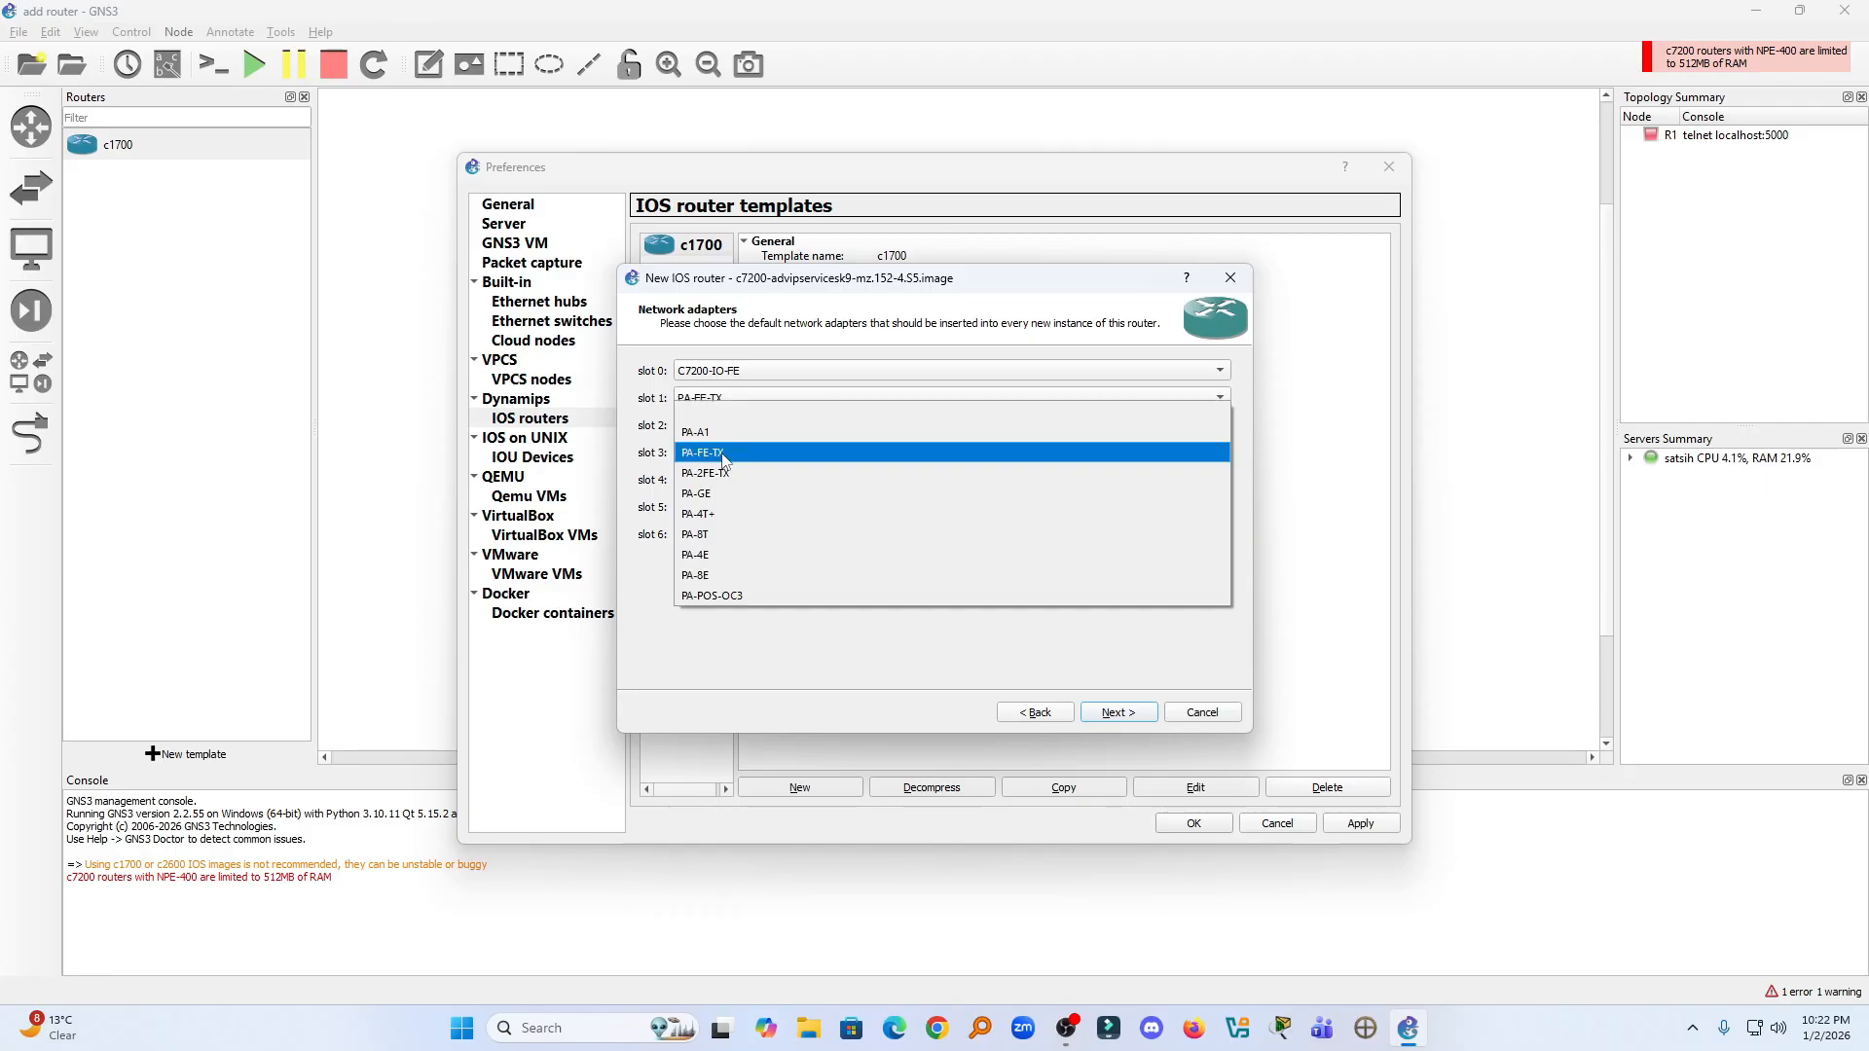
left_click(717, 539)
- Assign PA-4E to slot 4, PA-8E to slot 5 and PA-POS-OC3 to slot 6, and continue to the Idle-PC page
left_click(717, 477)
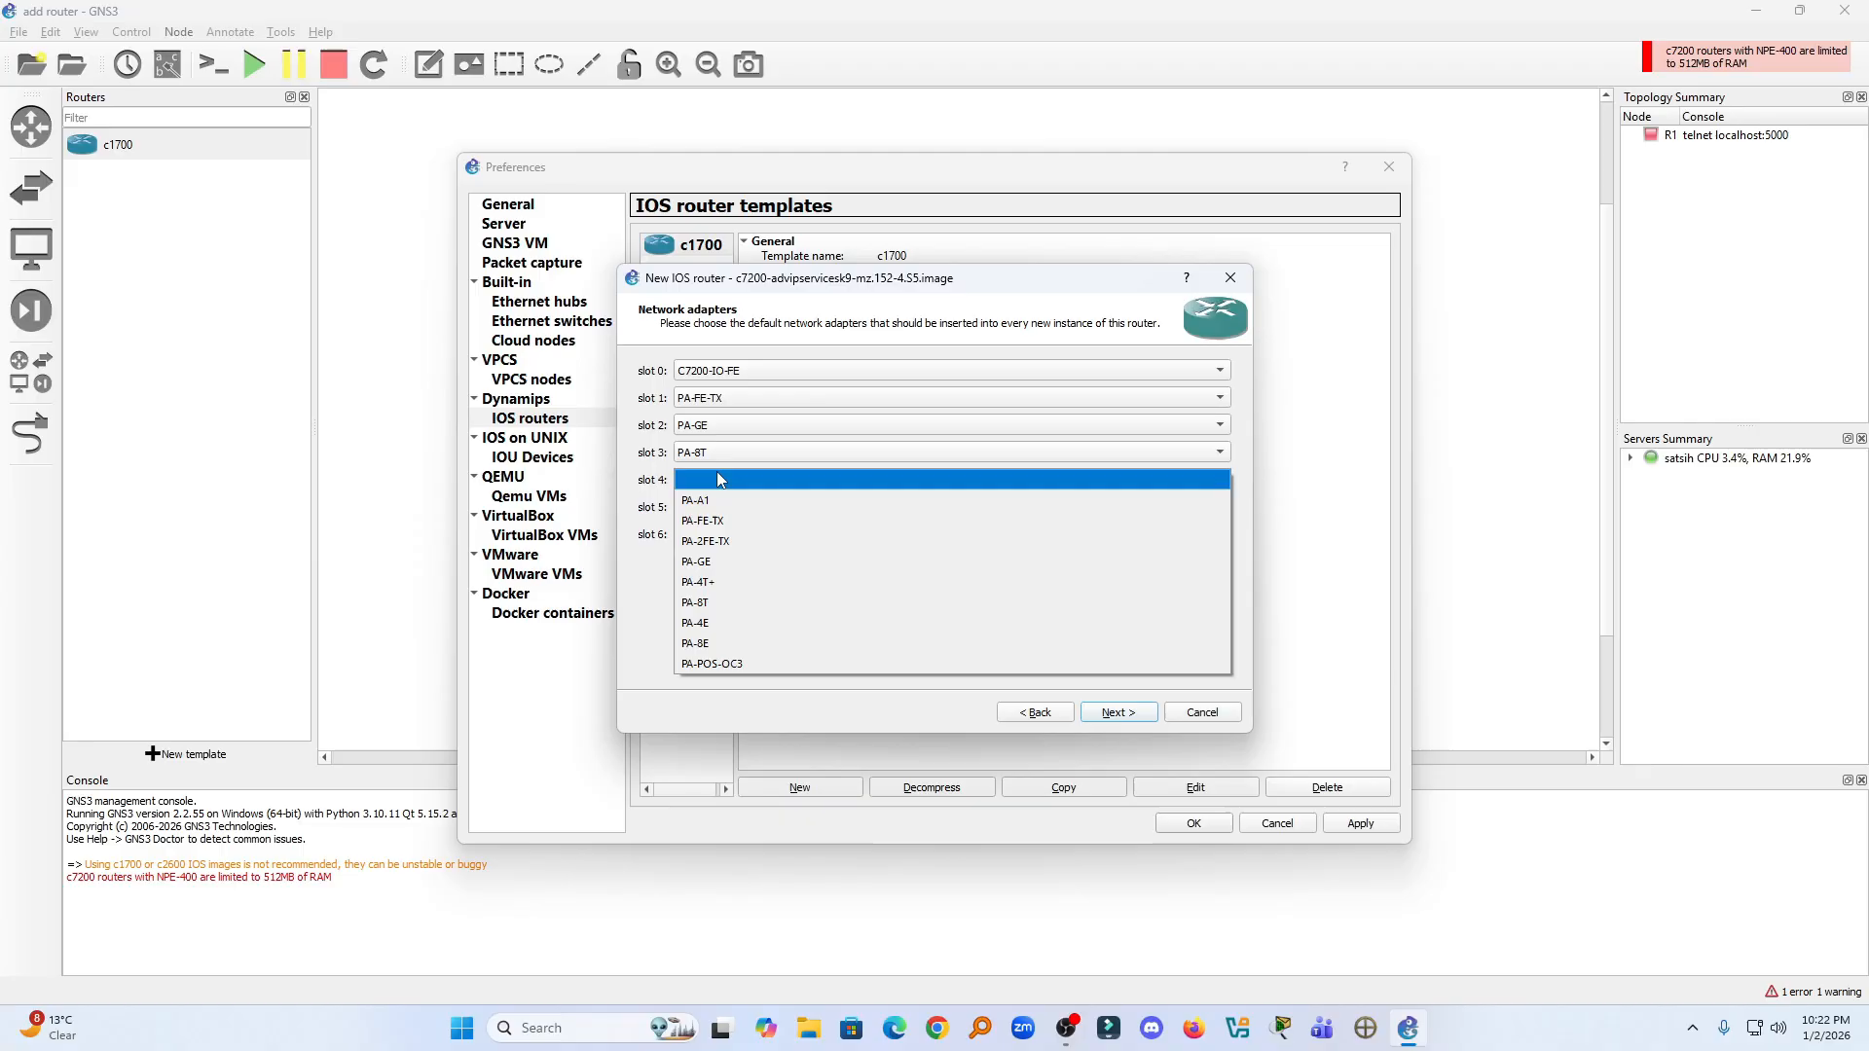
left_click(723, 620)
left_click(725, 507)
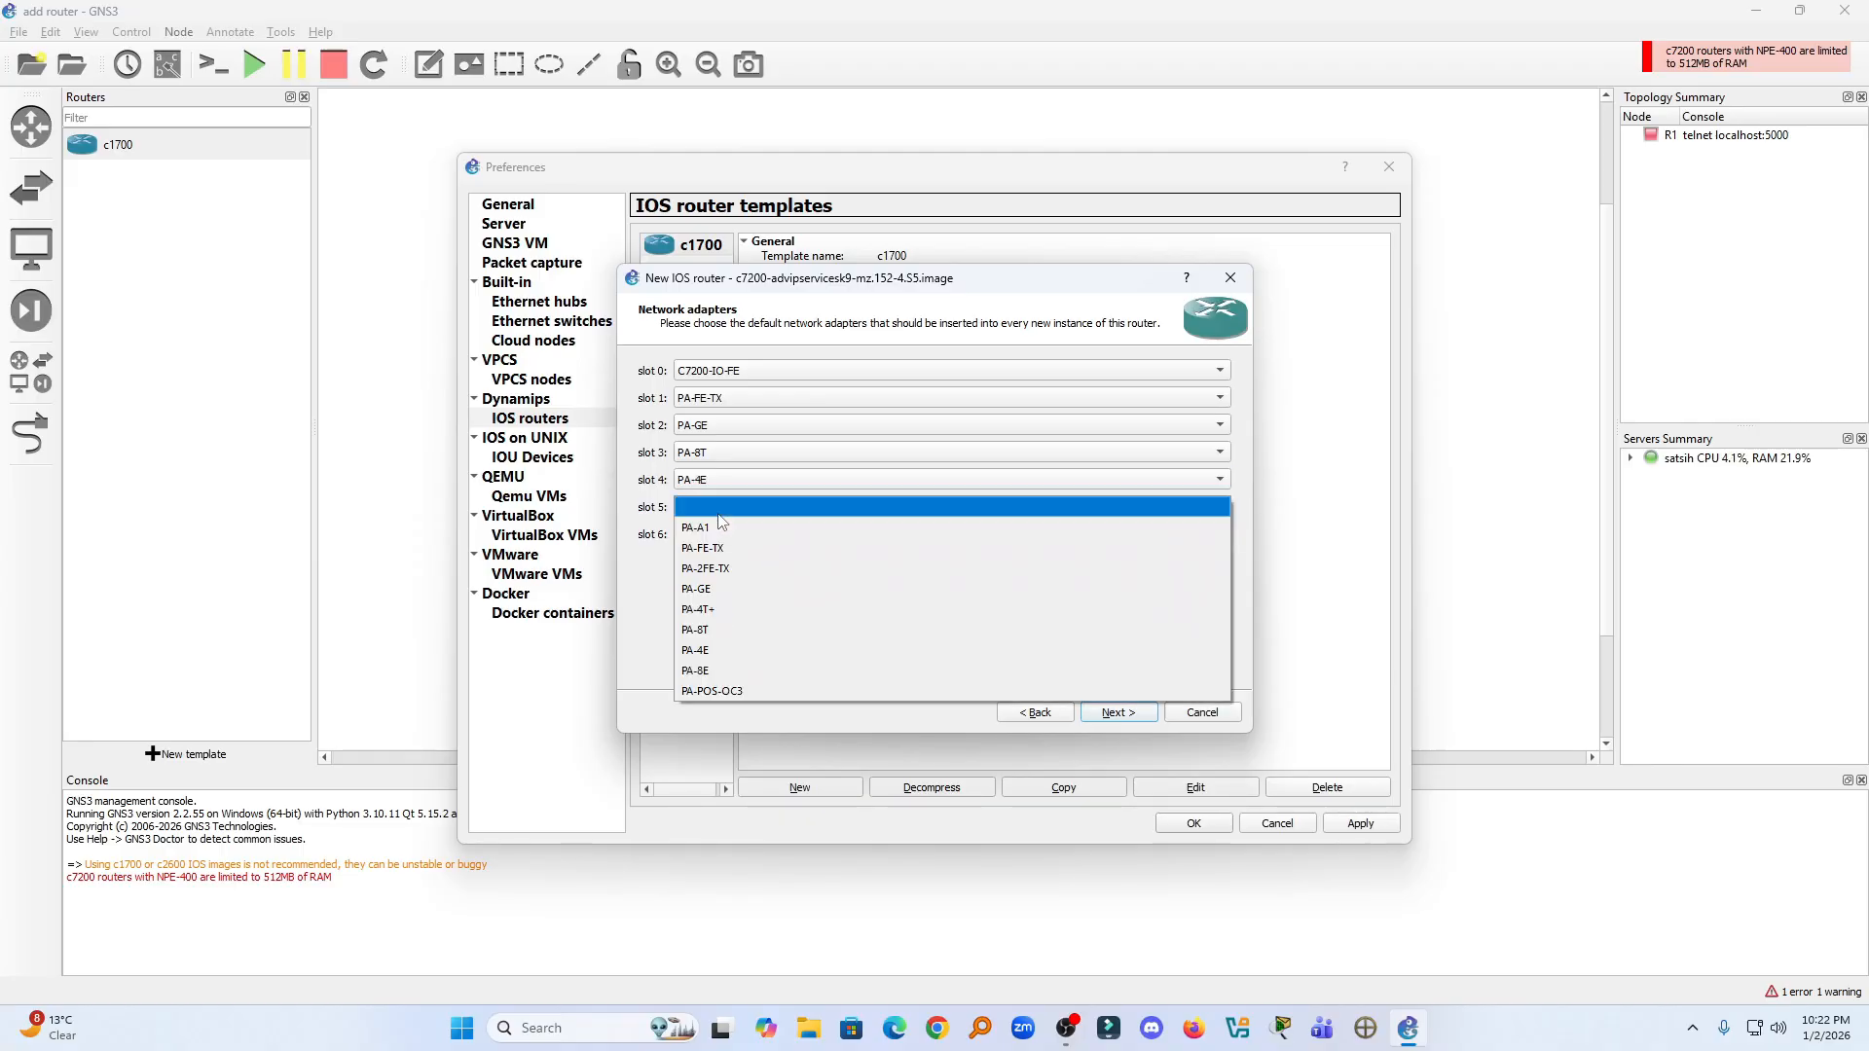
left_click(732, 672)
left_click(732, 533)
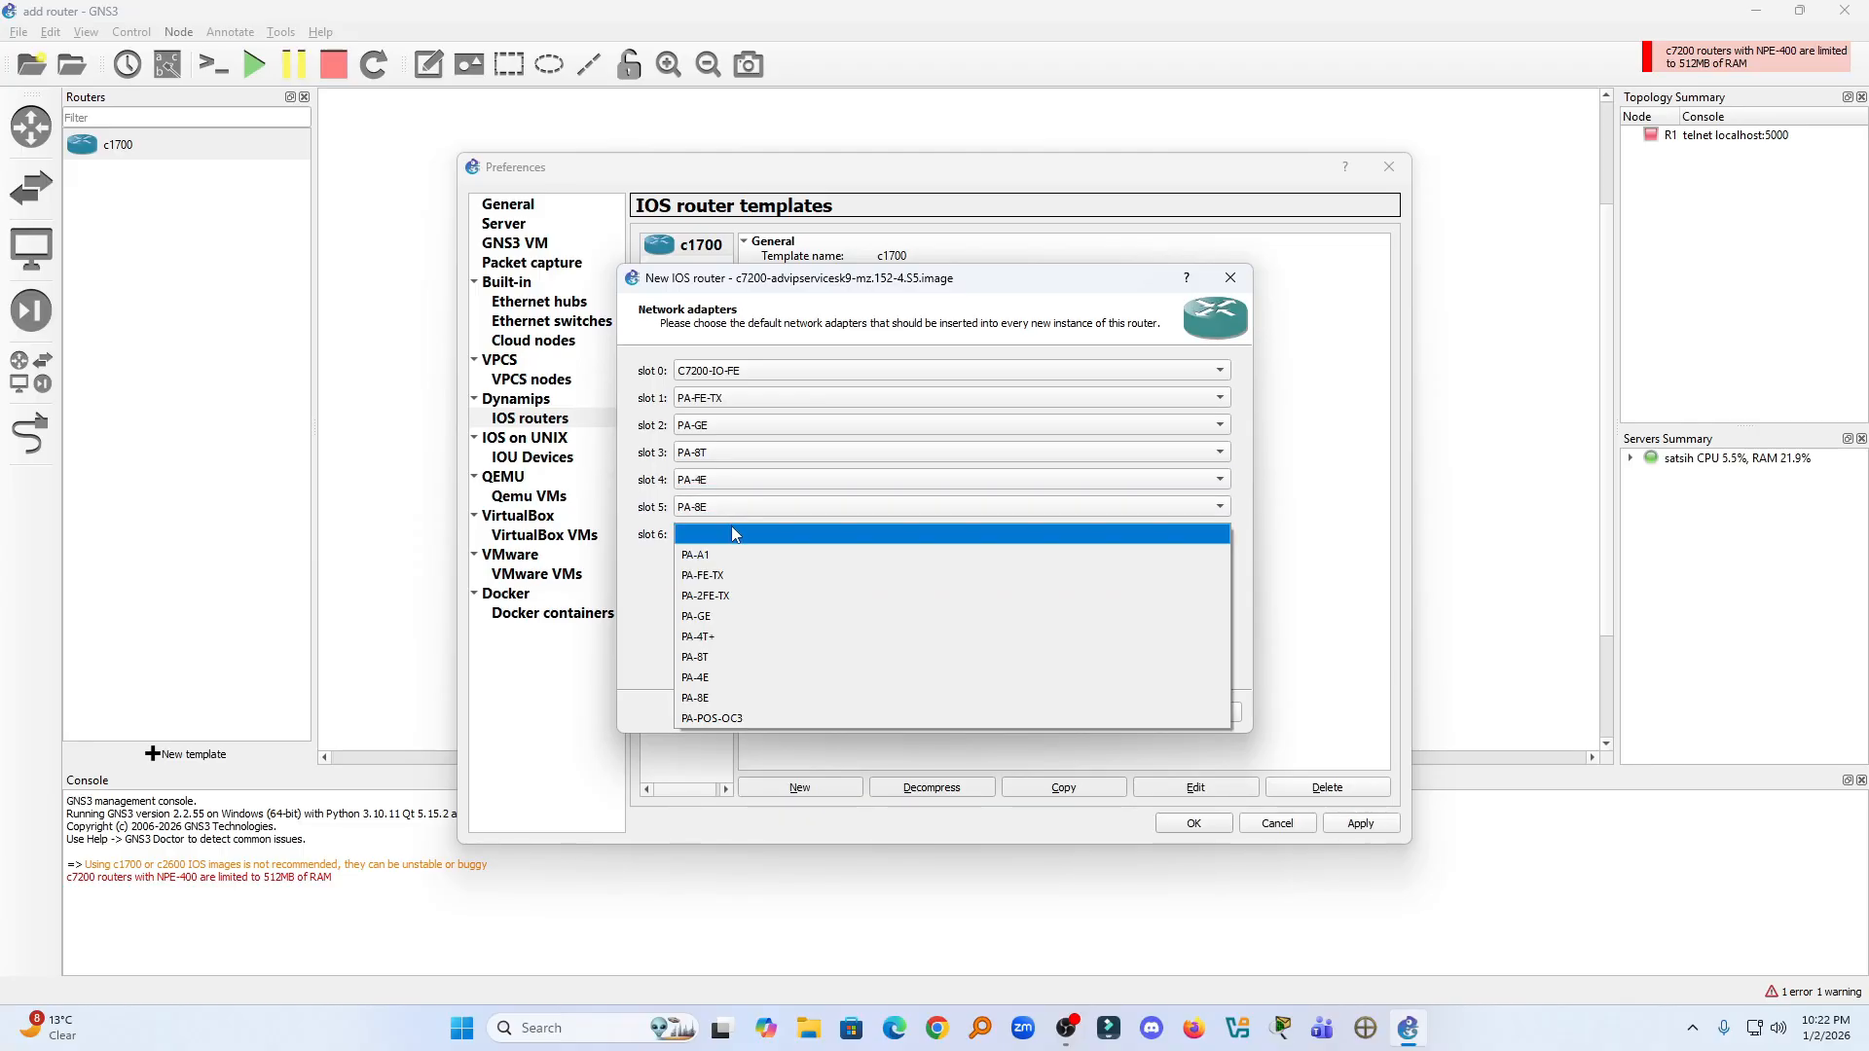
left_click(739, 720)
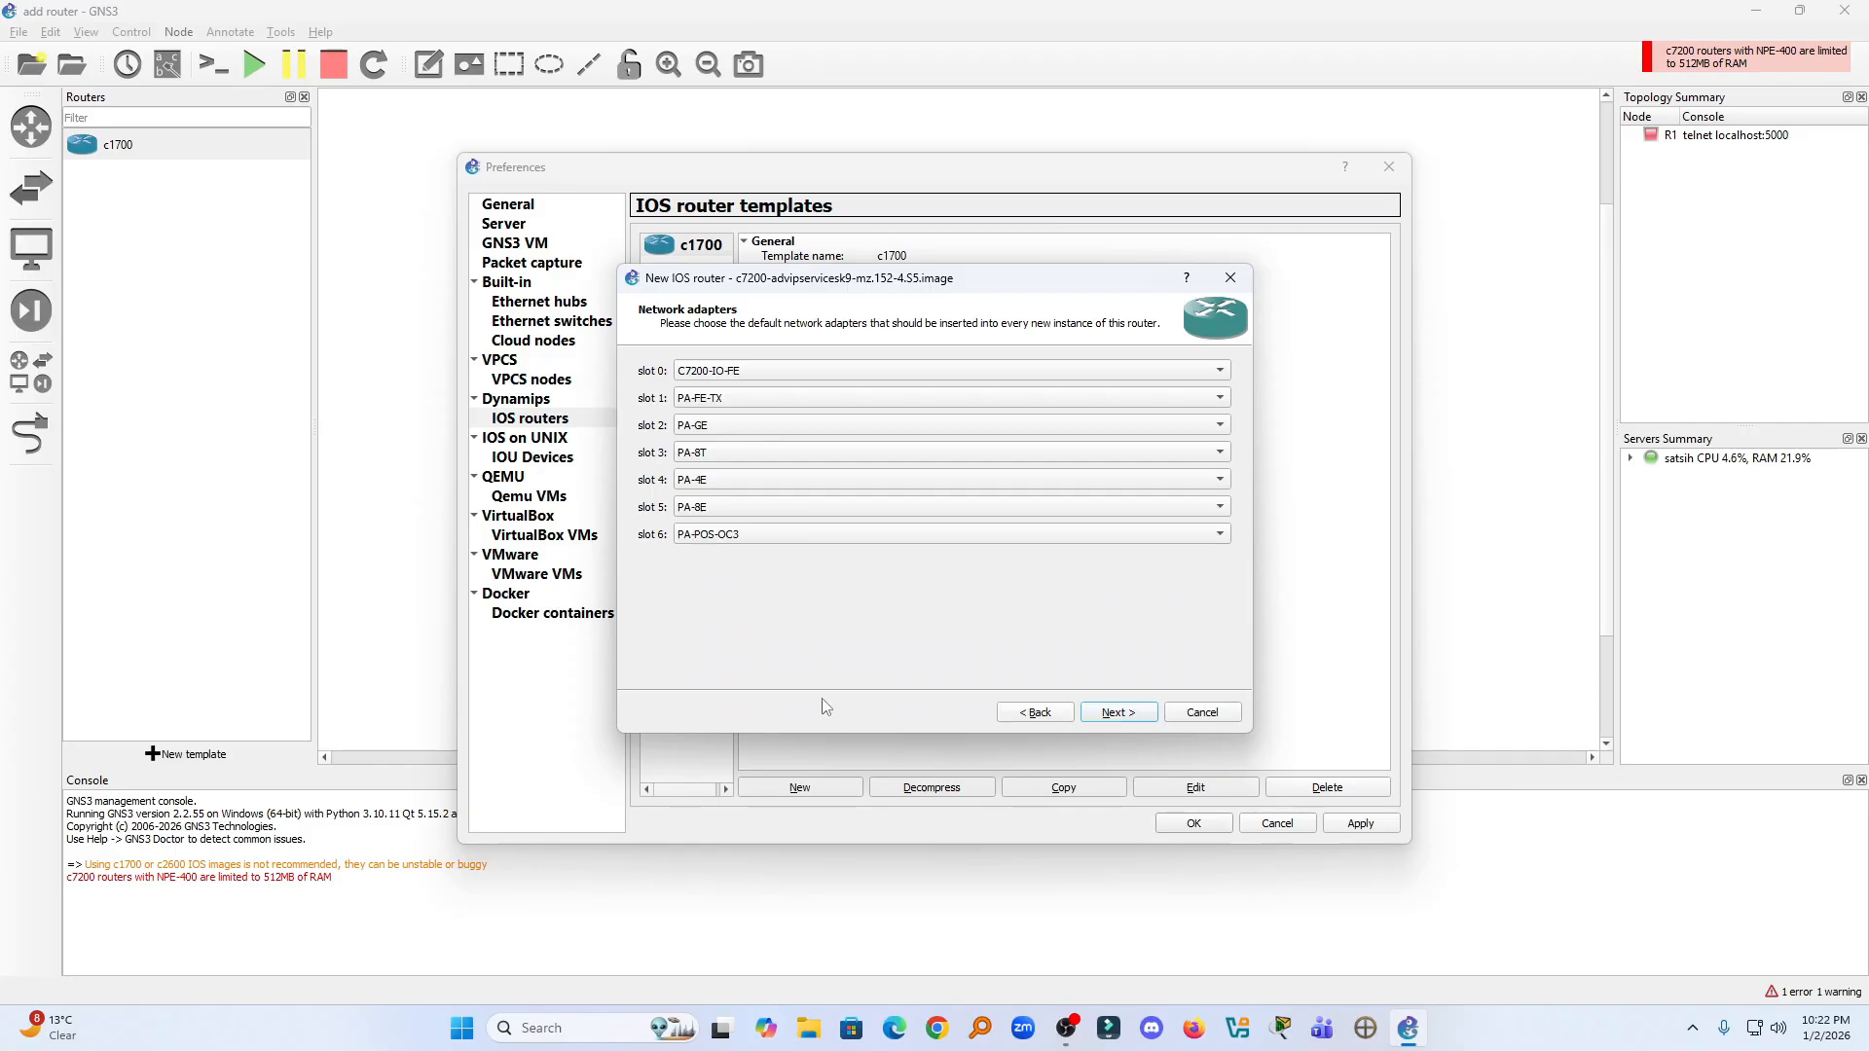
left_click(1111, 711)
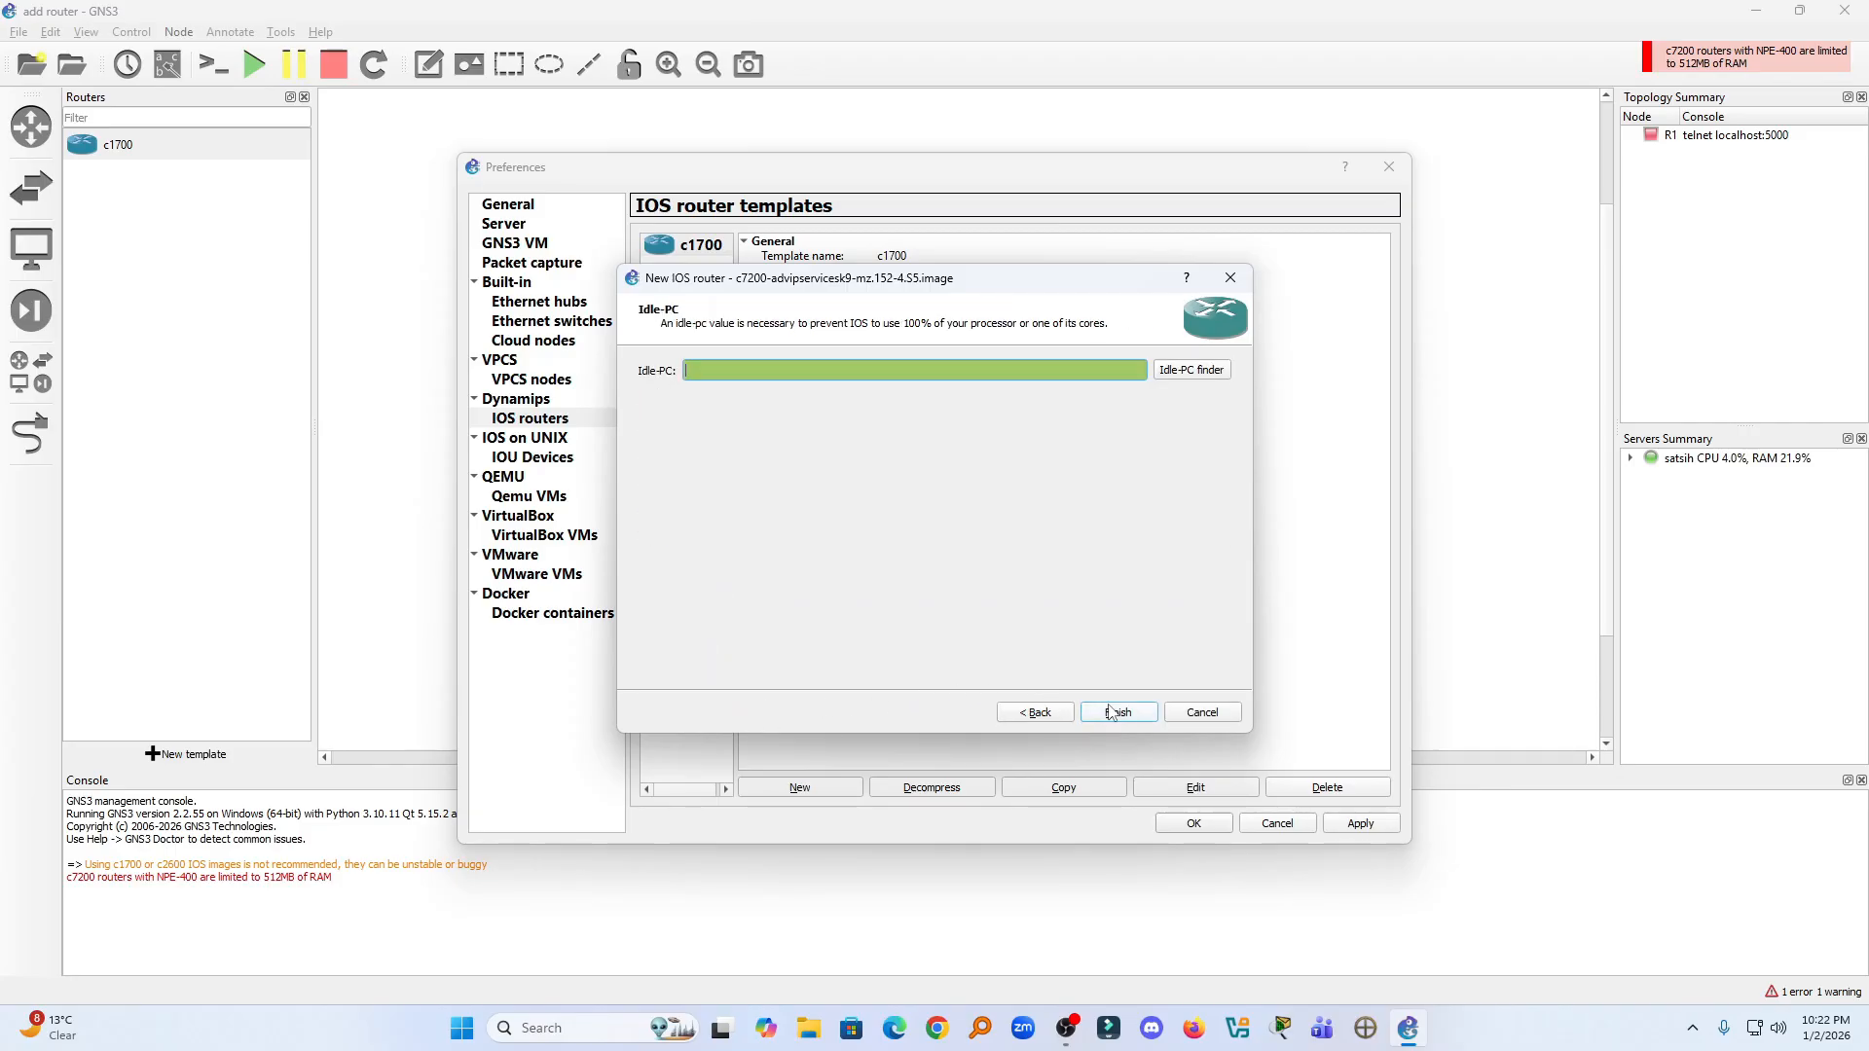
- Find a suitable Idle-PC value for the c7200 image, finish the template and apply the preferences
left_click(1178, 372)
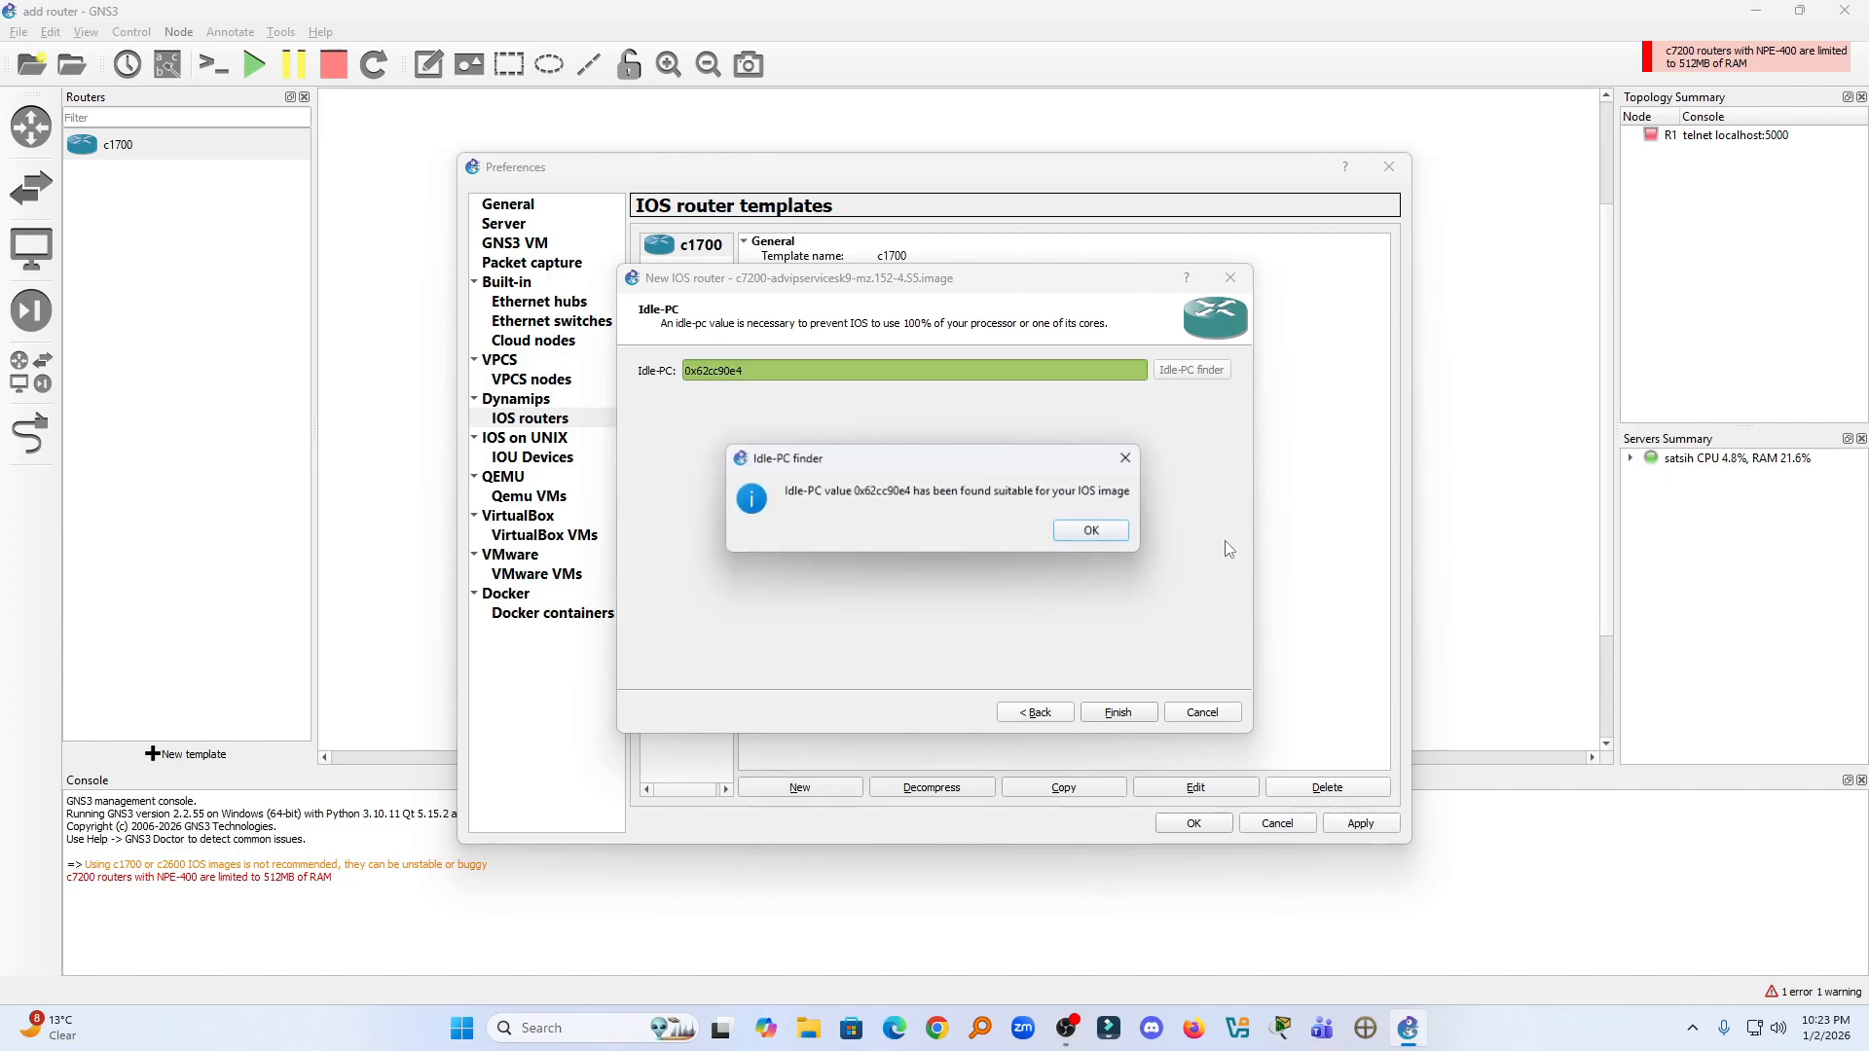
left_click(1110, 532)
left_click(1117, 714)
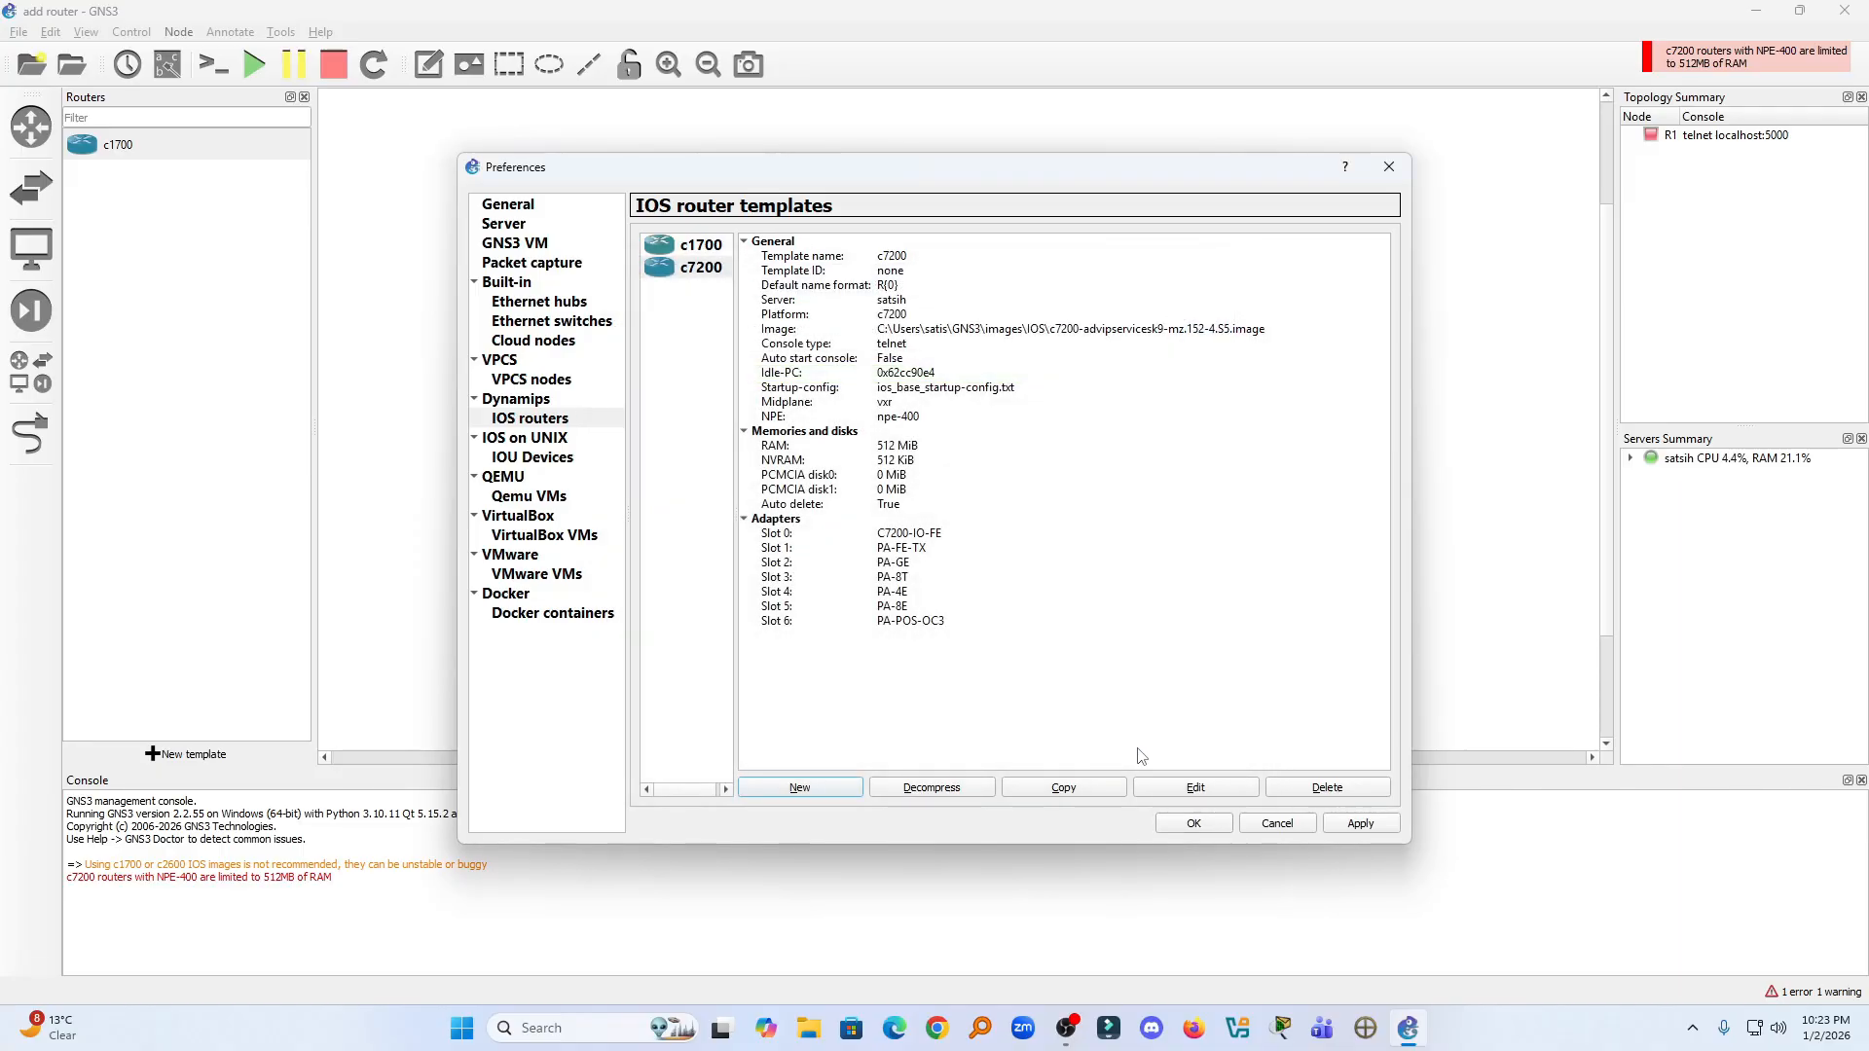
left_click(1353, 826)
left_click(1205, 826)
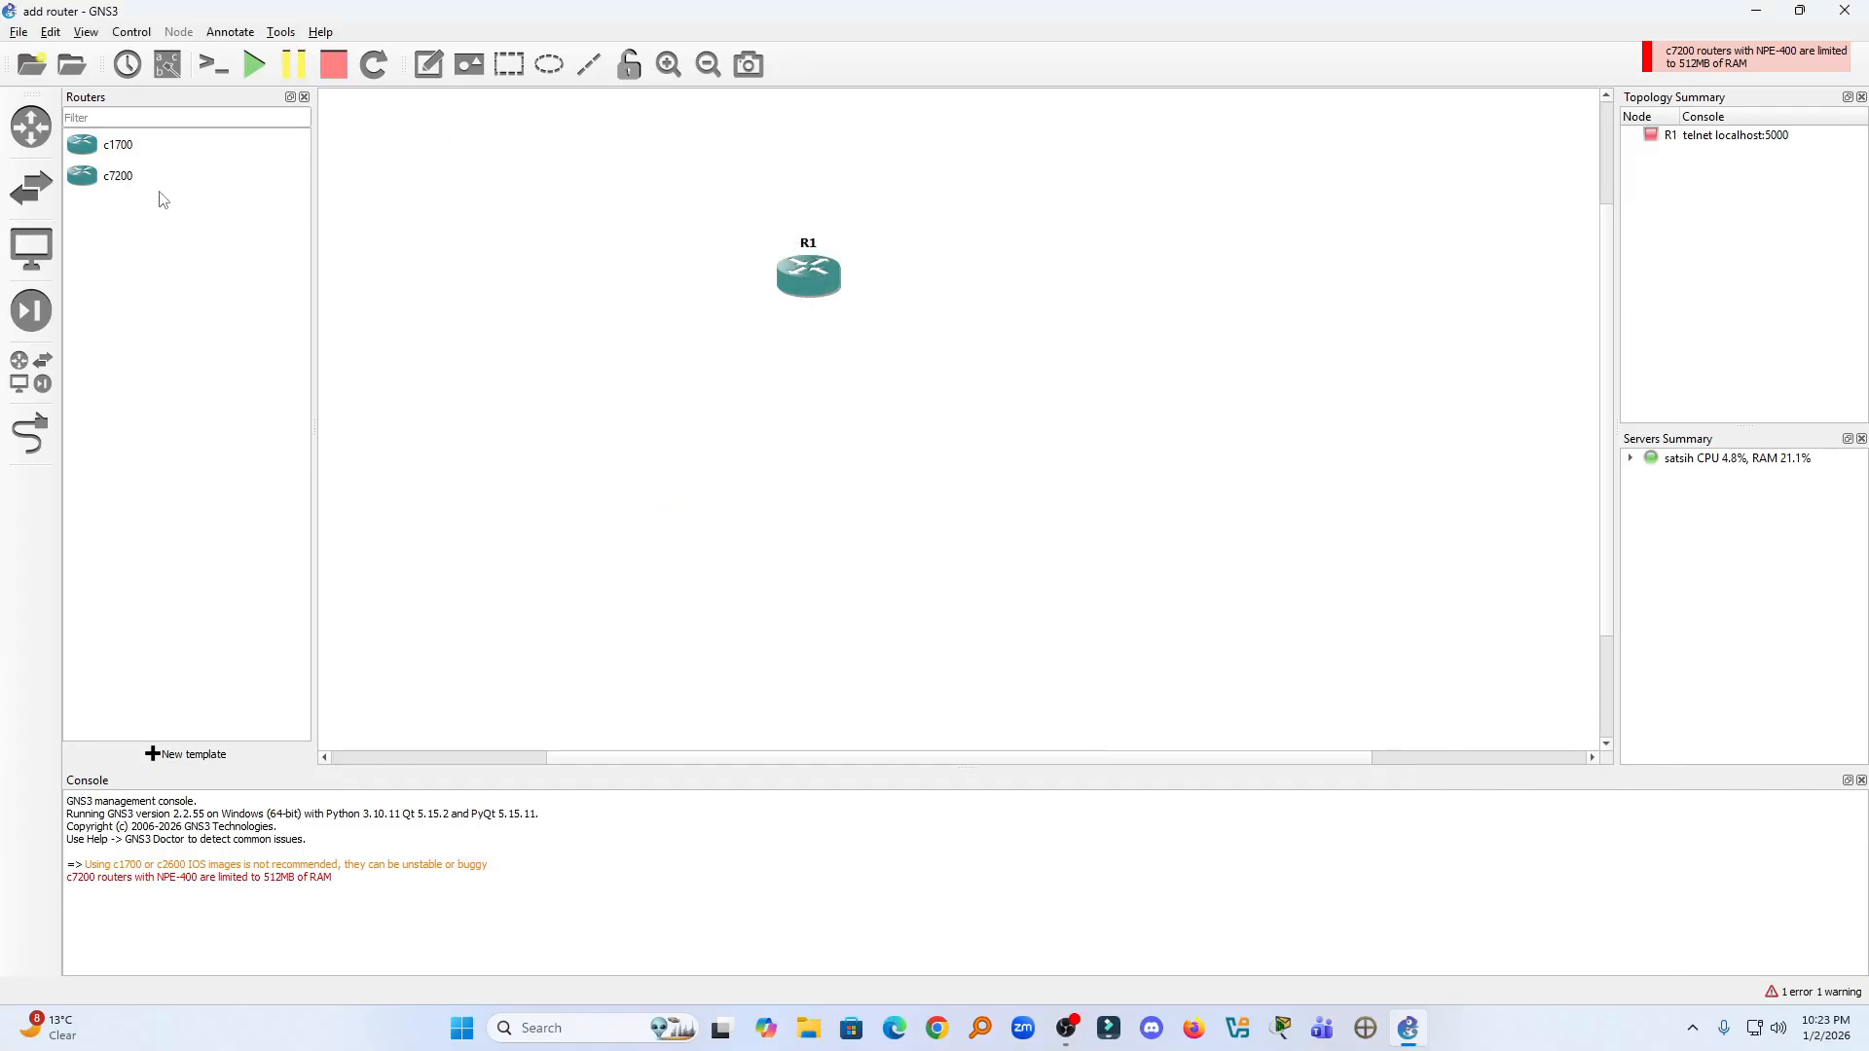
- Place a c7200 router on the workspace to the right of R1 and move R1 slightly farther left
left_click_drag(115, 185, 1125, 302)
left_click_drag(823, 285, 756, 293)
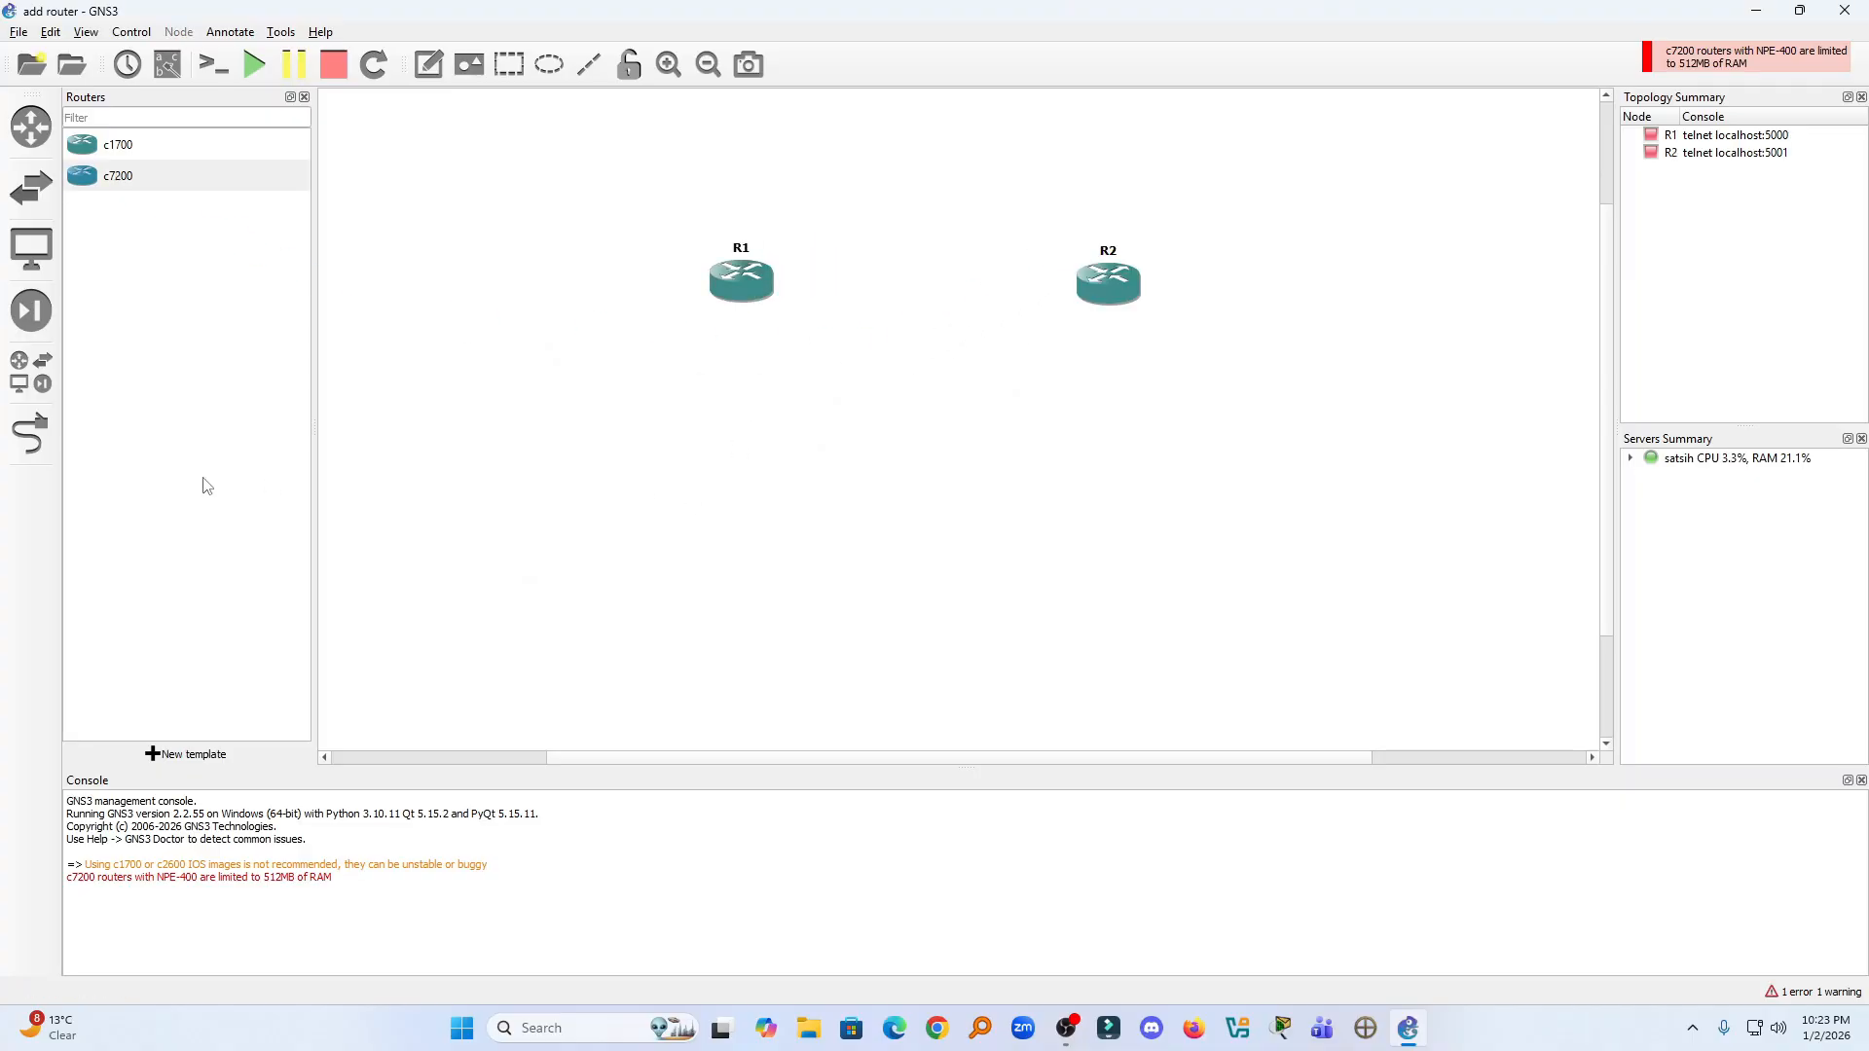
- Link FastEthernet0/0 on R1 to FastEthernet0/0 on R2 and leave link mode
left_click(31, 434)
left_click(734, 286)
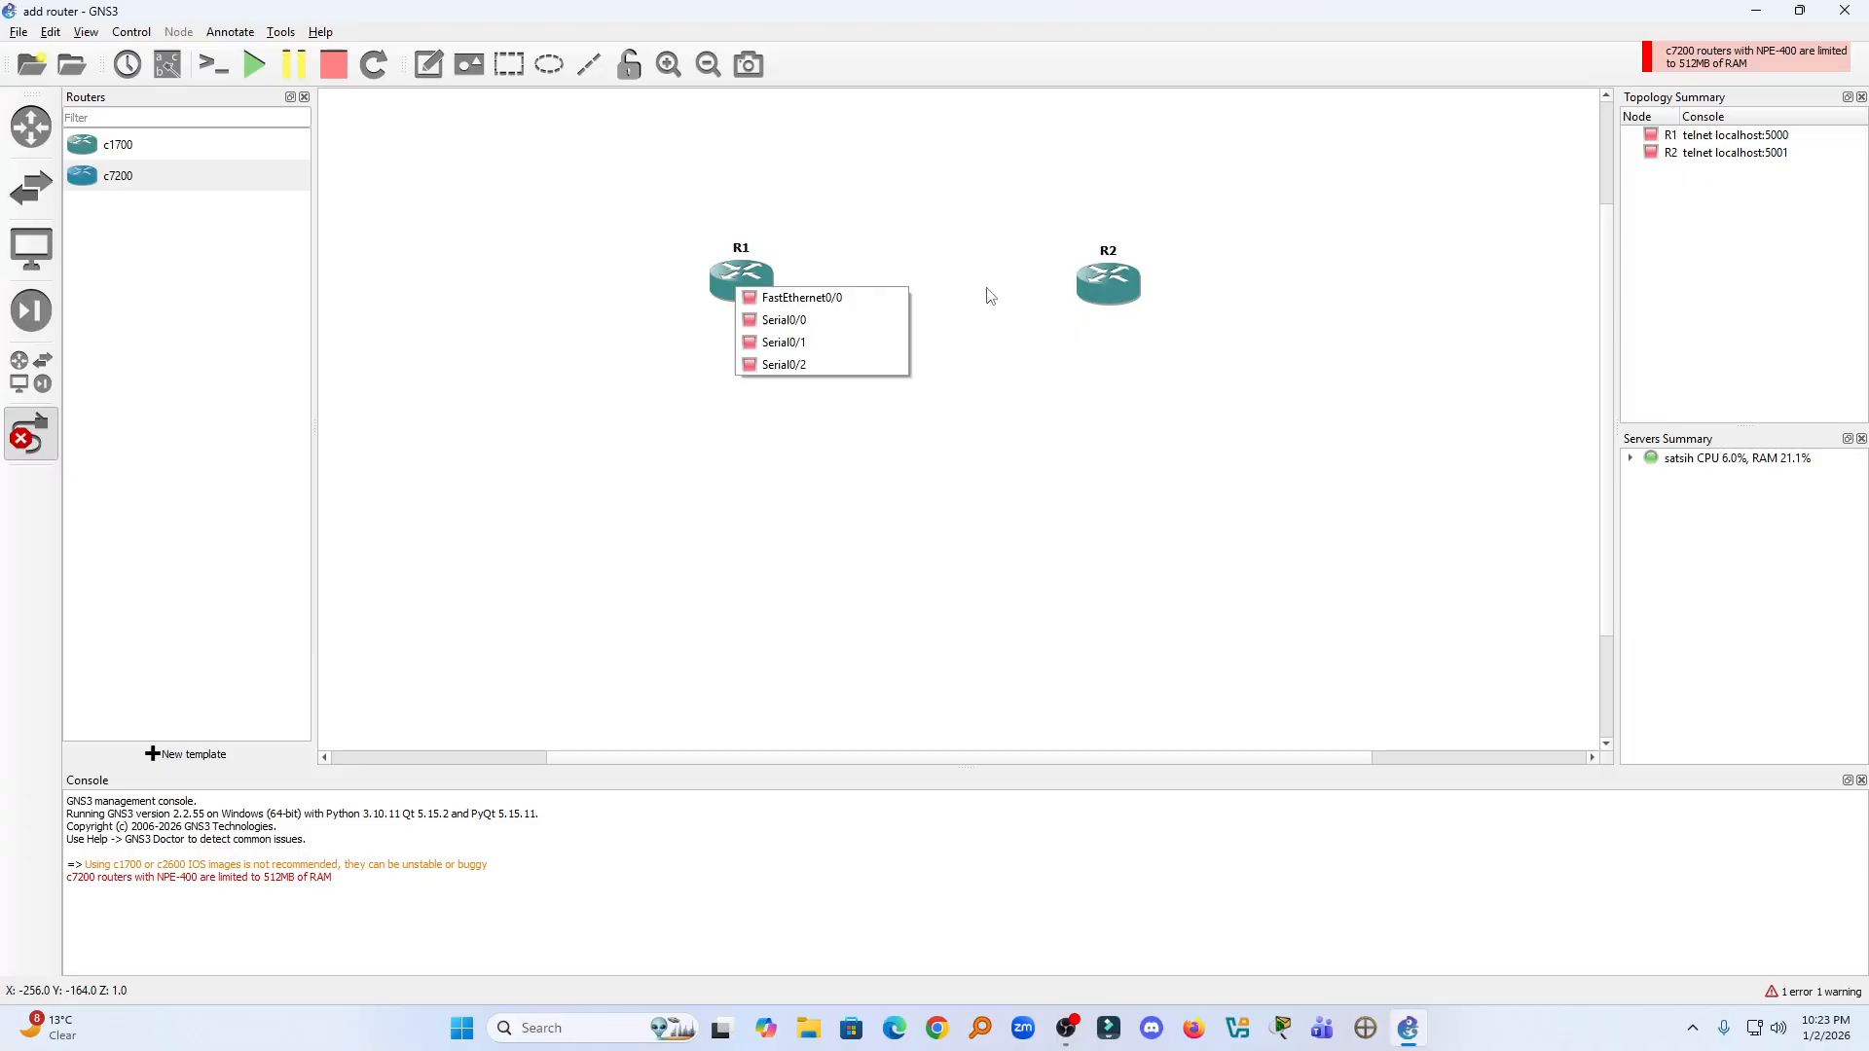
left_click(867, 302)
left_click(1103, 279)
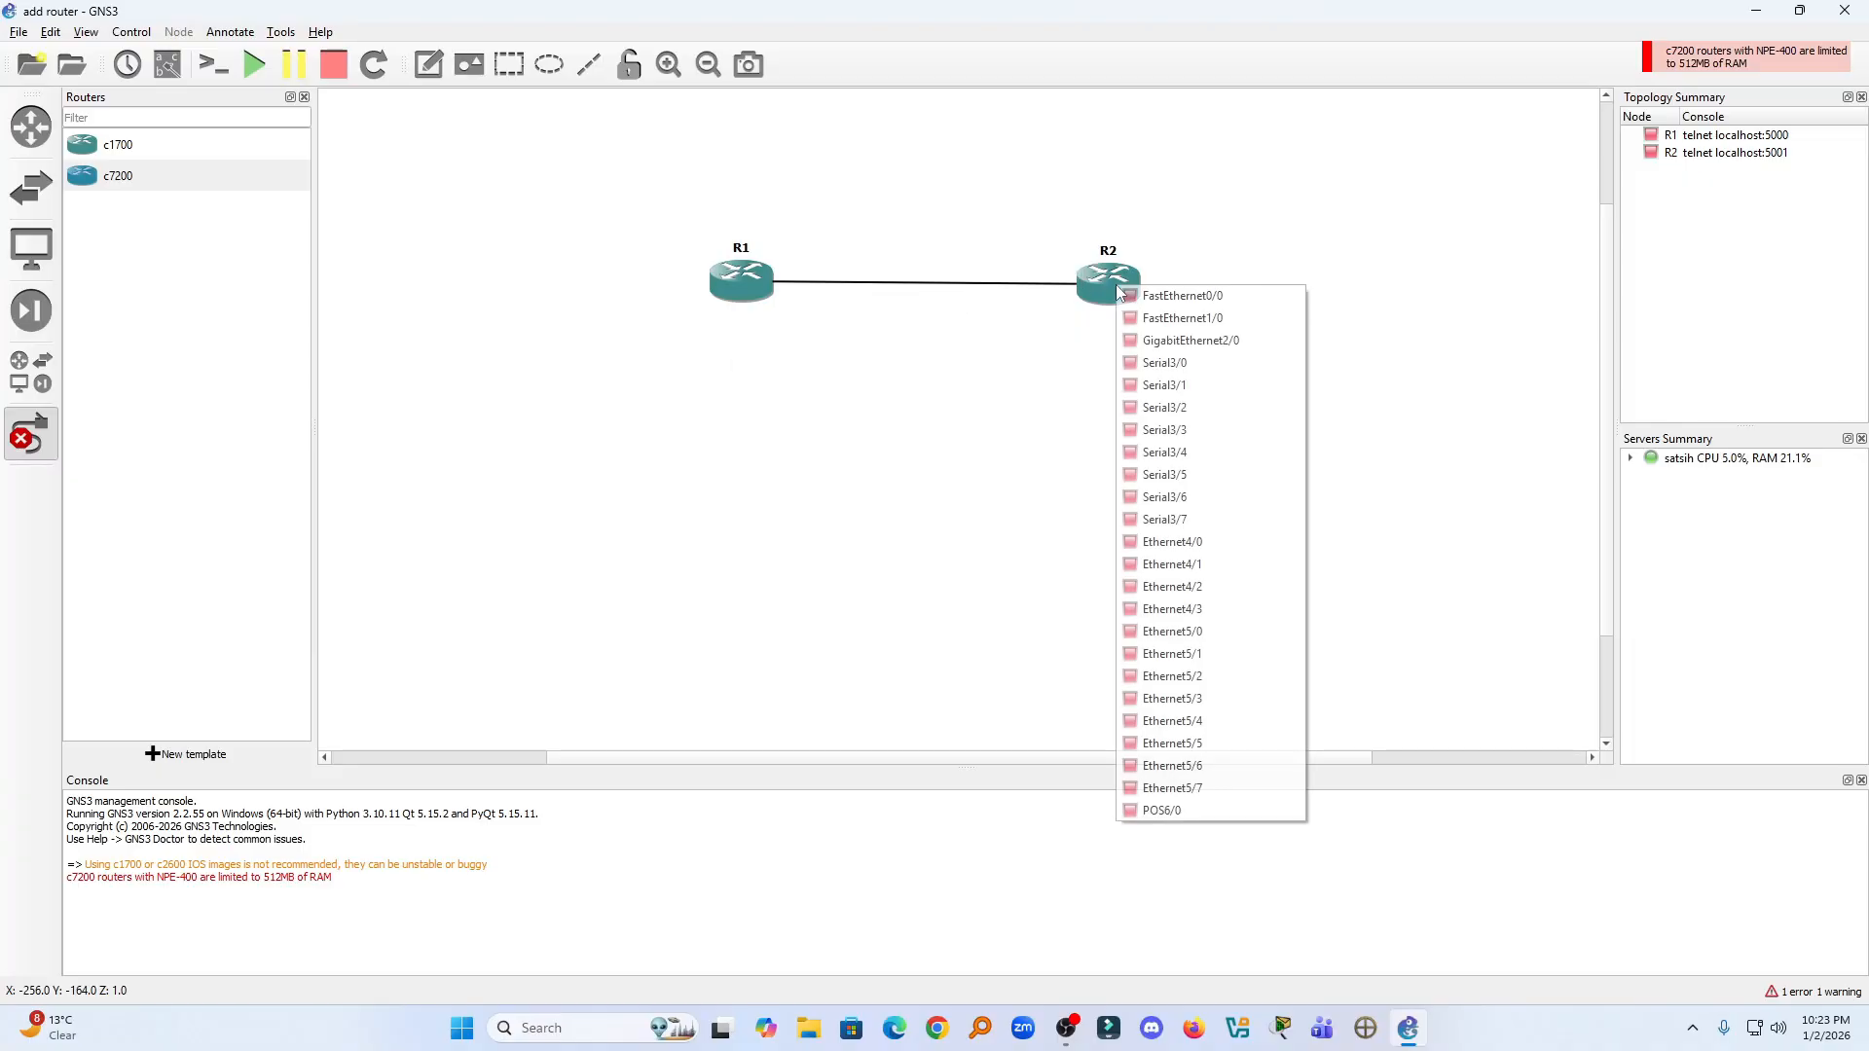
left_click(1105, 298)
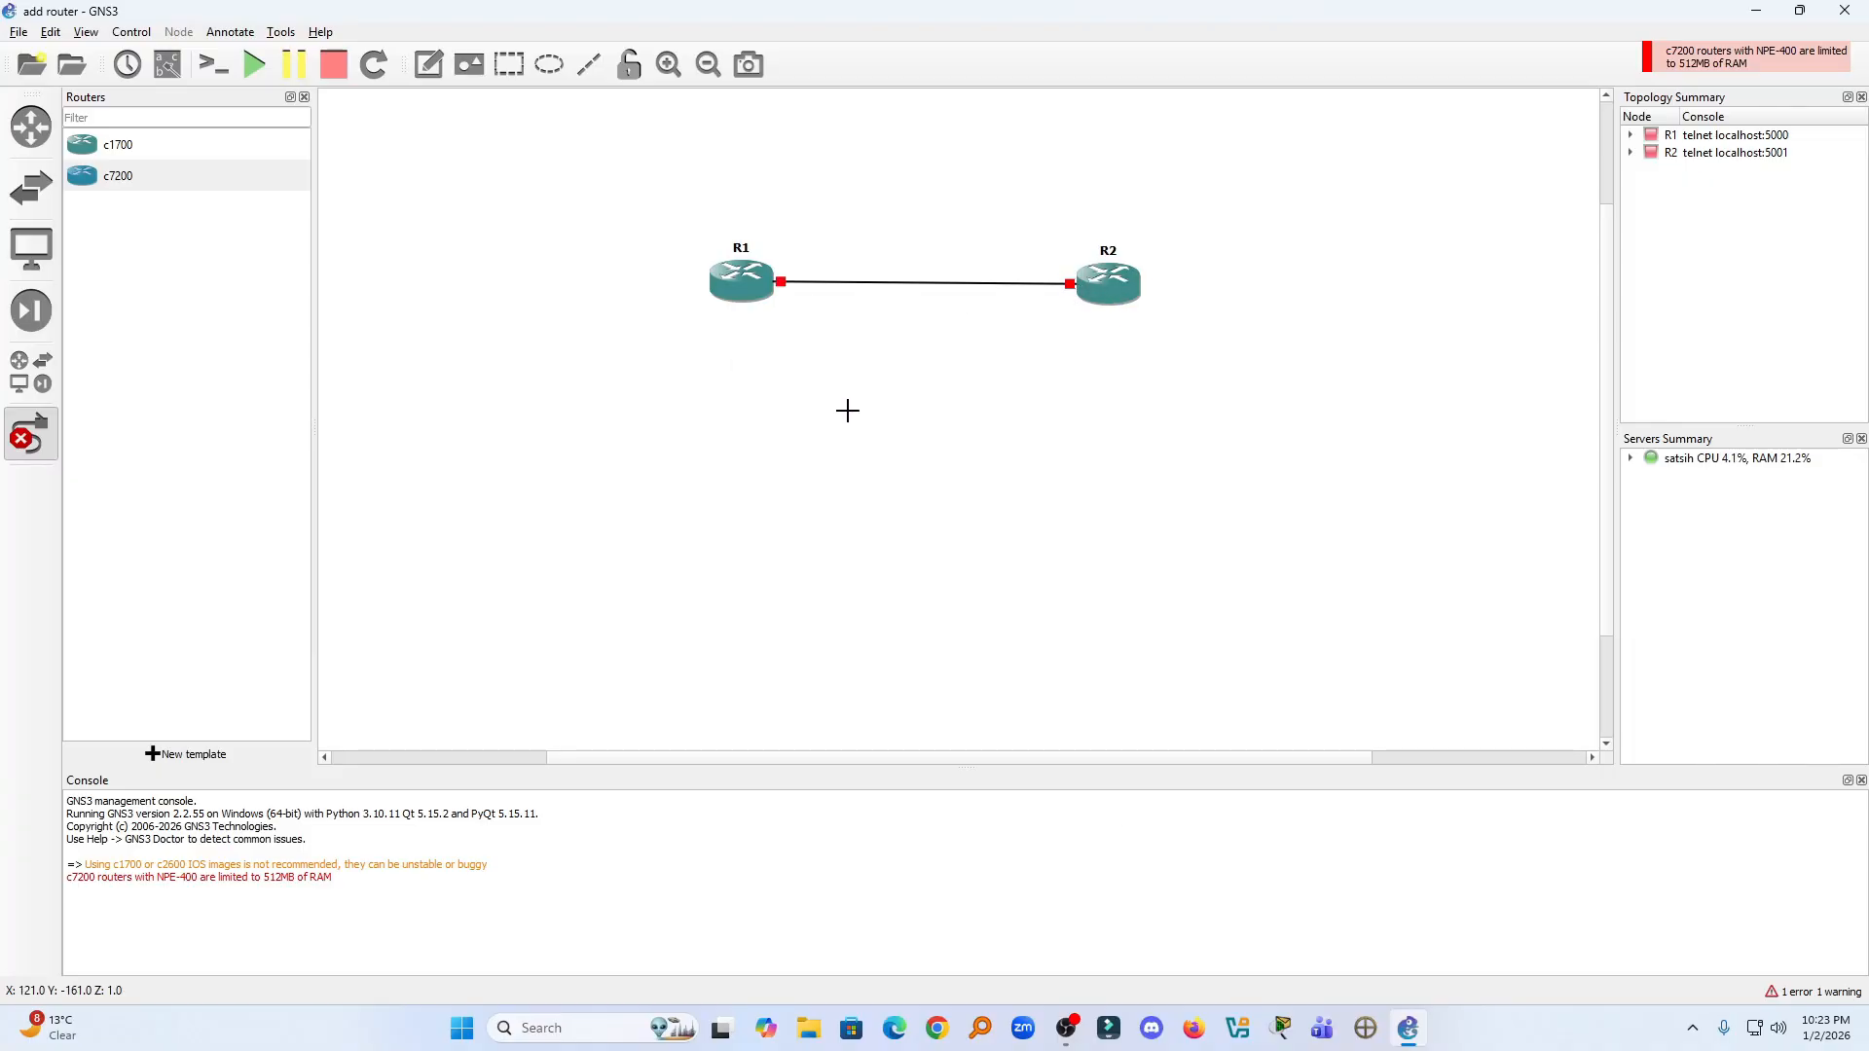
left_click(41, 421)
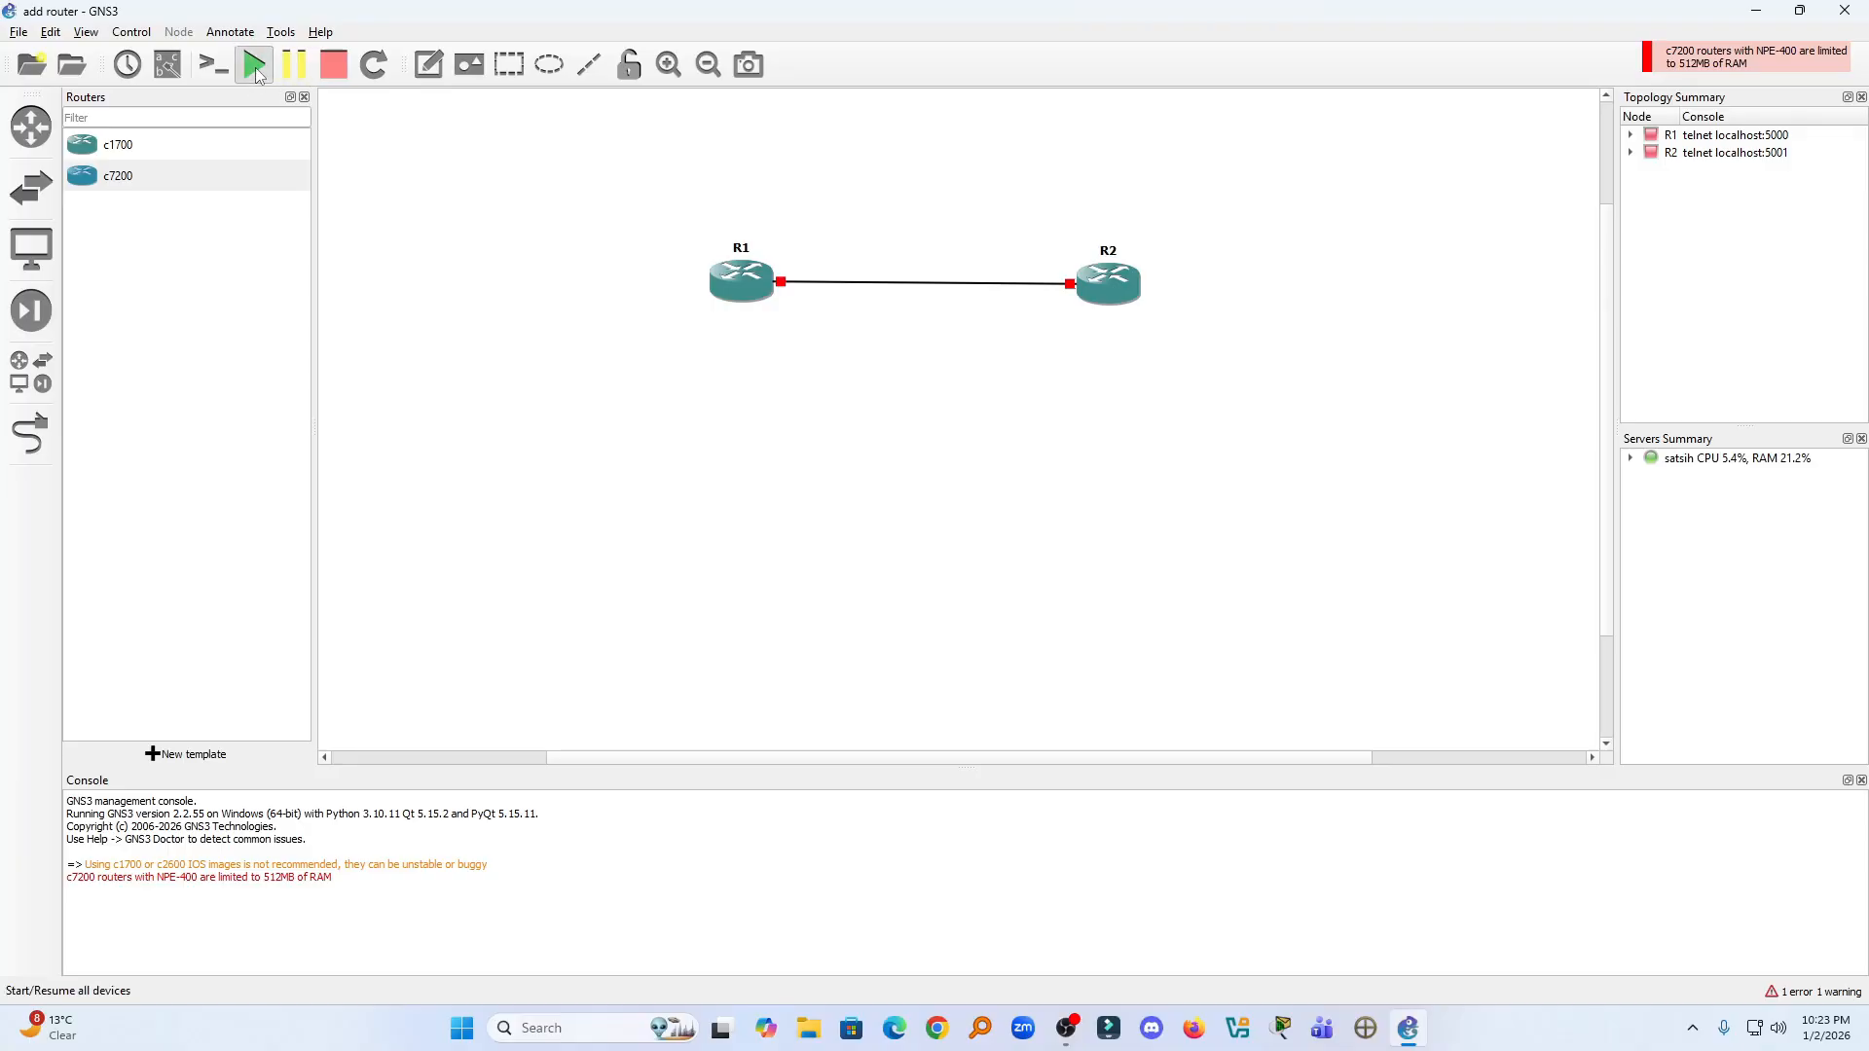
- Start all devices in the topology and confirm
left_click(254, 65)
left_click(940, 535)
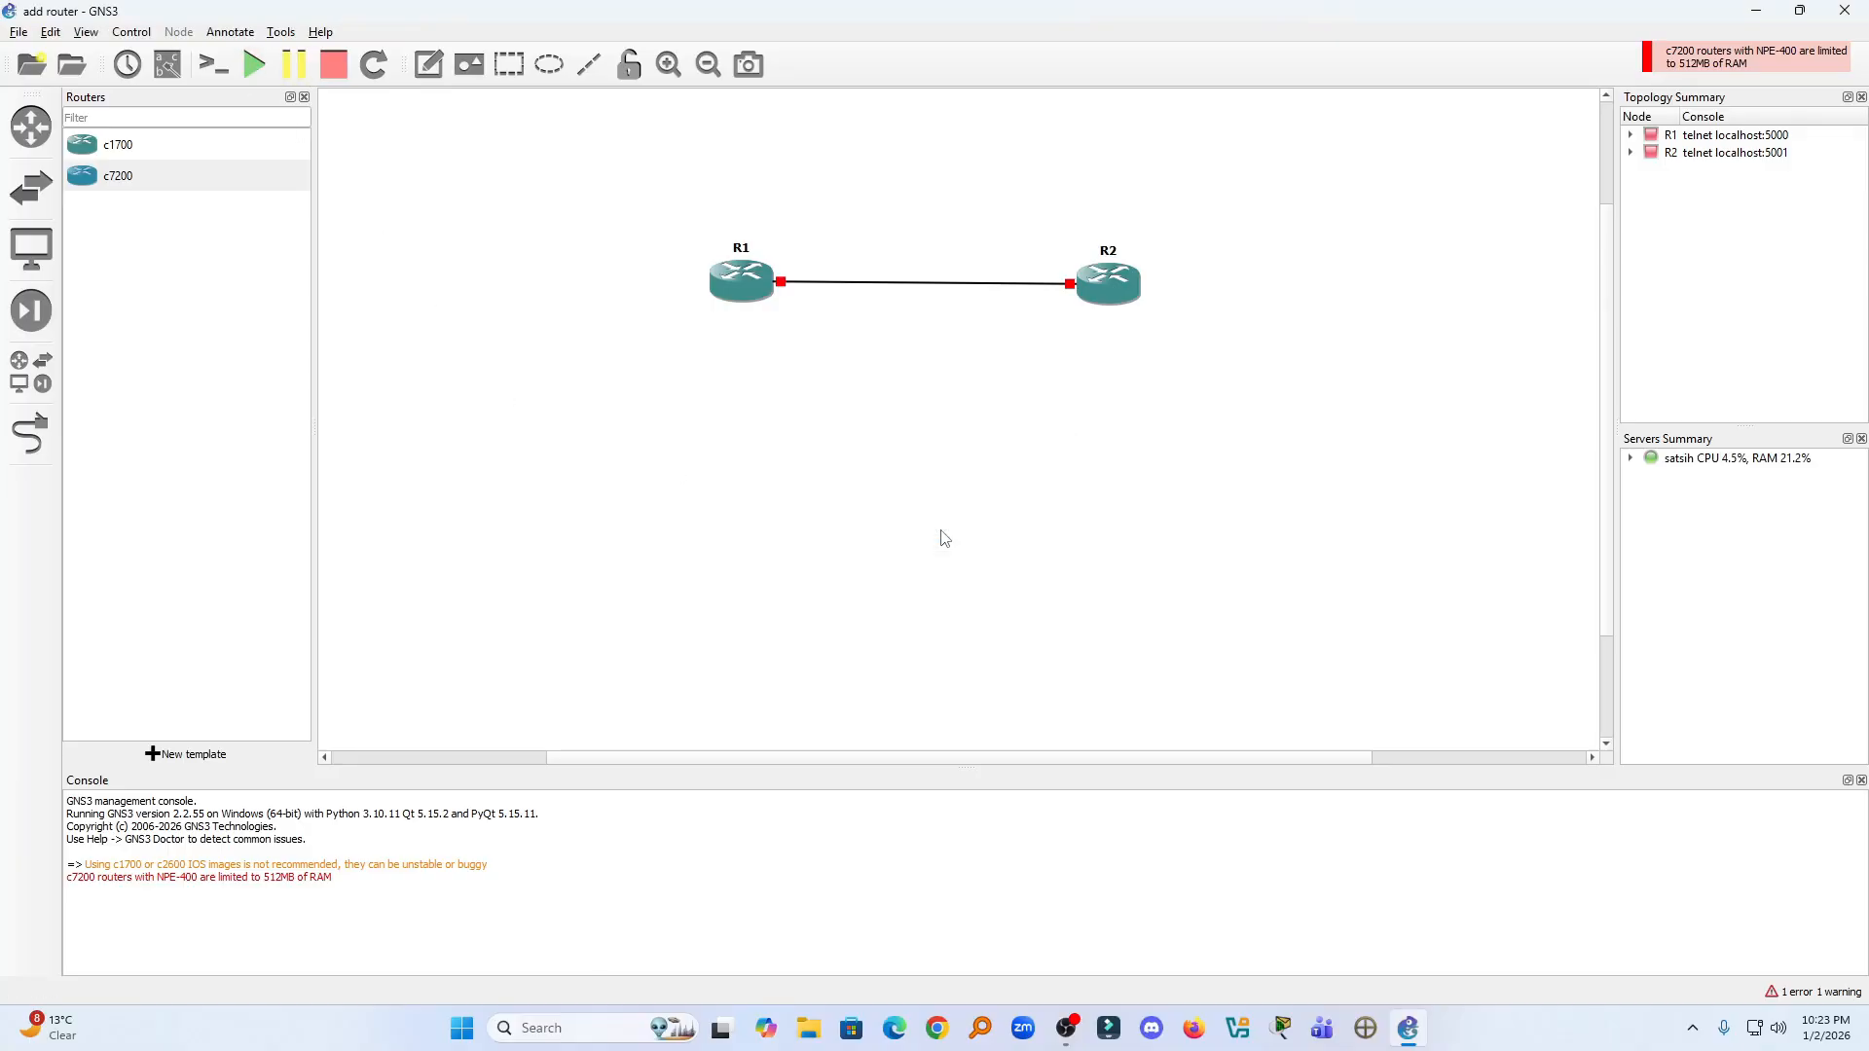